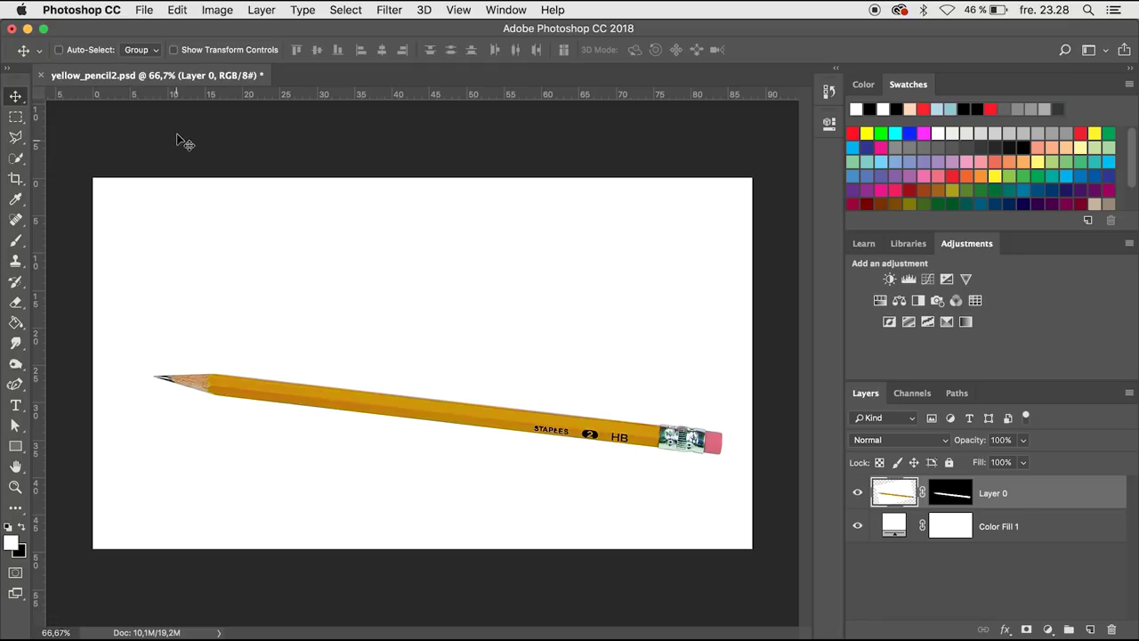
Start Puppet Warp on the pencil with mesh density set to More Points.
click(178, 11)
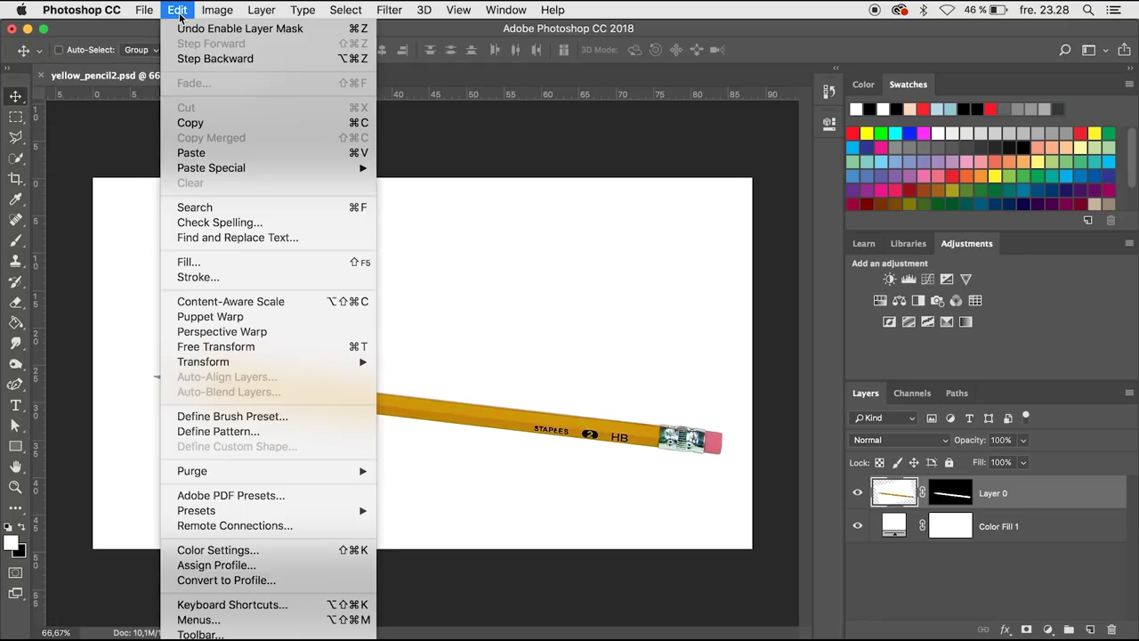
click(190, 318)
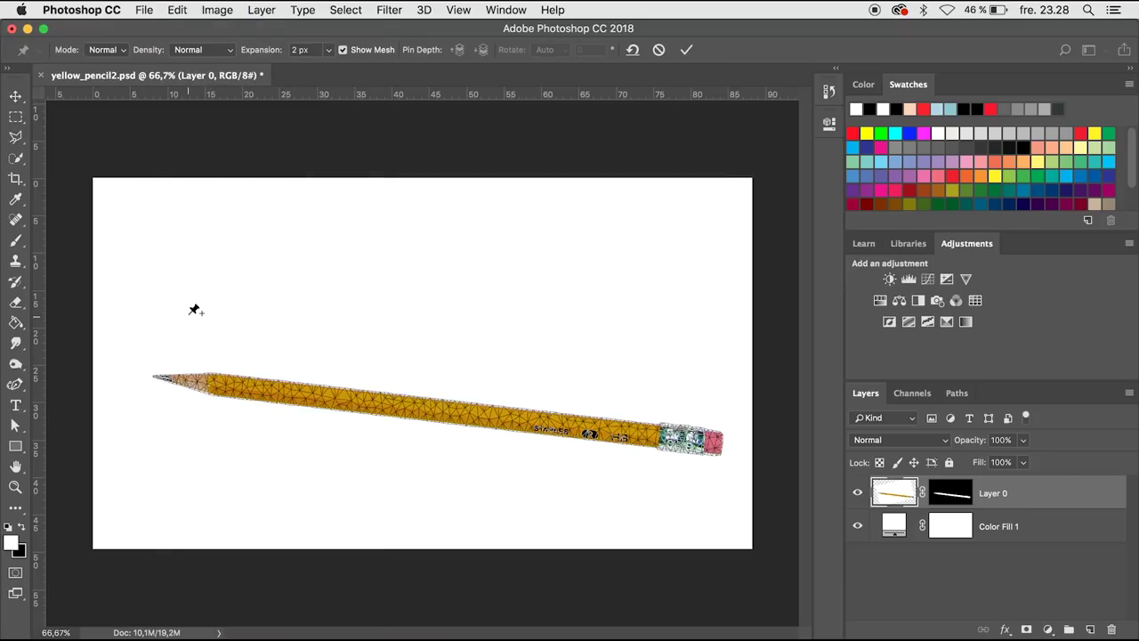
click(210, 52)
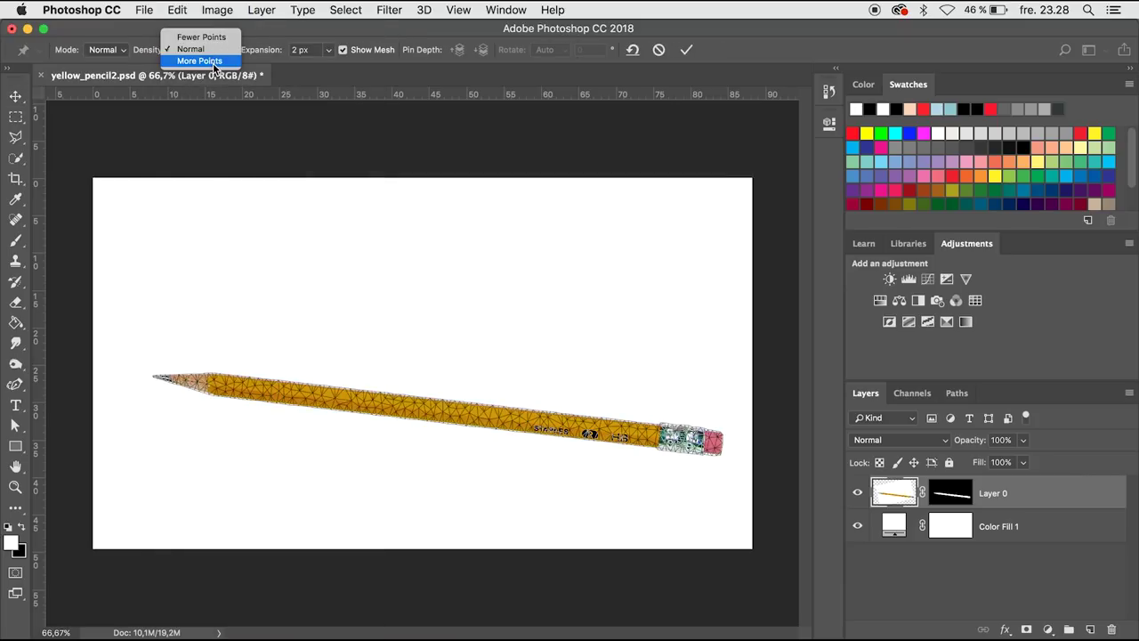
click(213, 61)
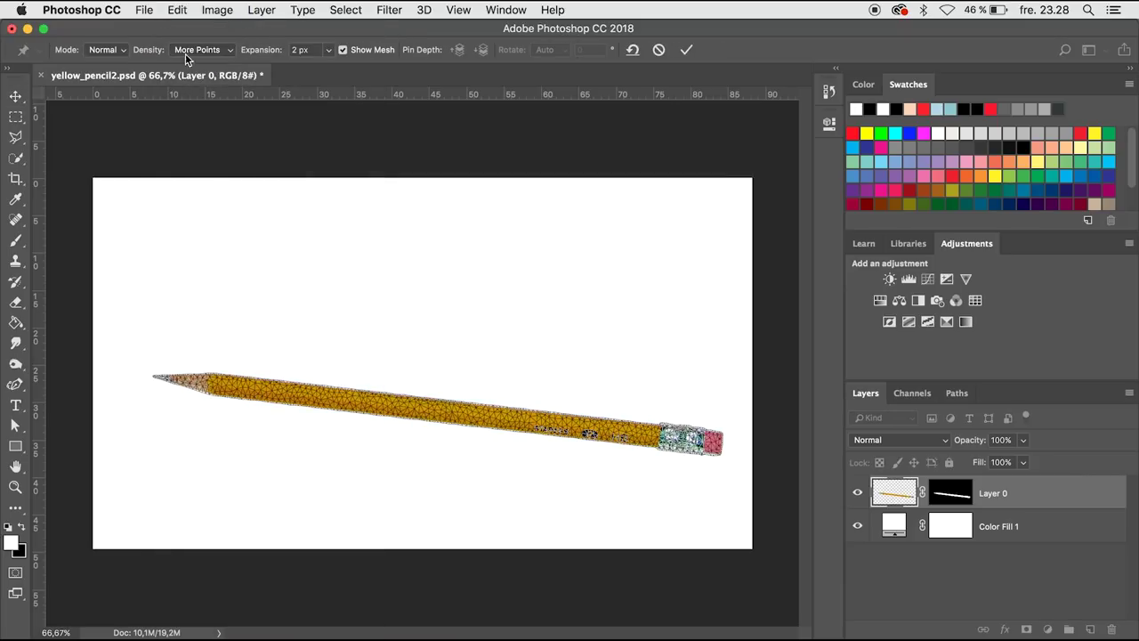
click(113, 53)
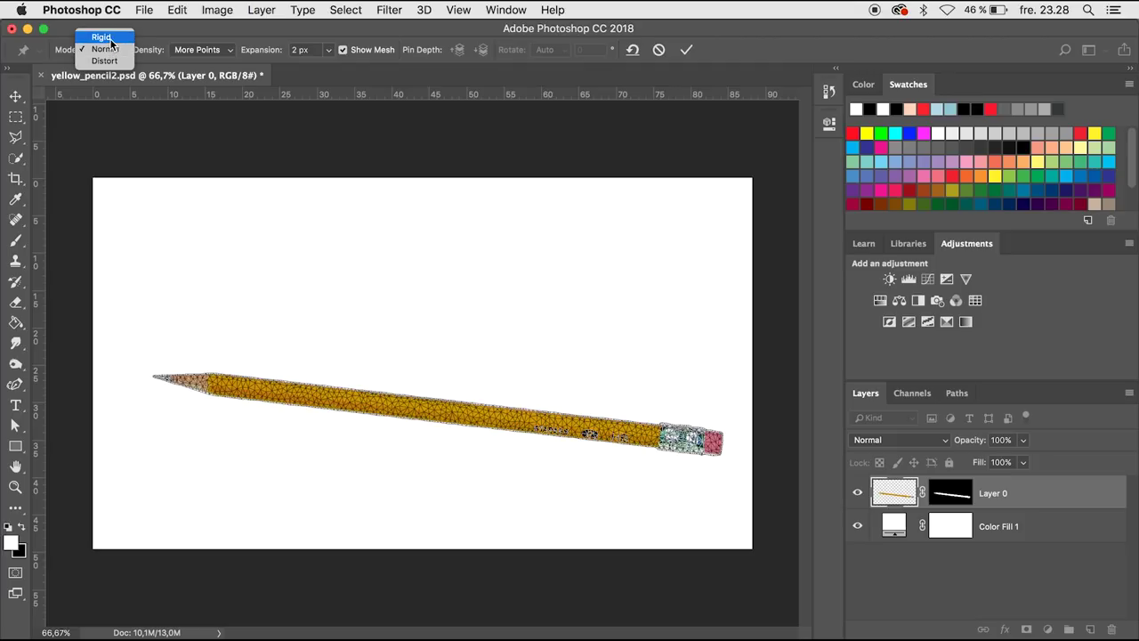
Use Rigid mode, pin the pencil near its eraser, and bend the shaft back into a loop.
click(110, 40)
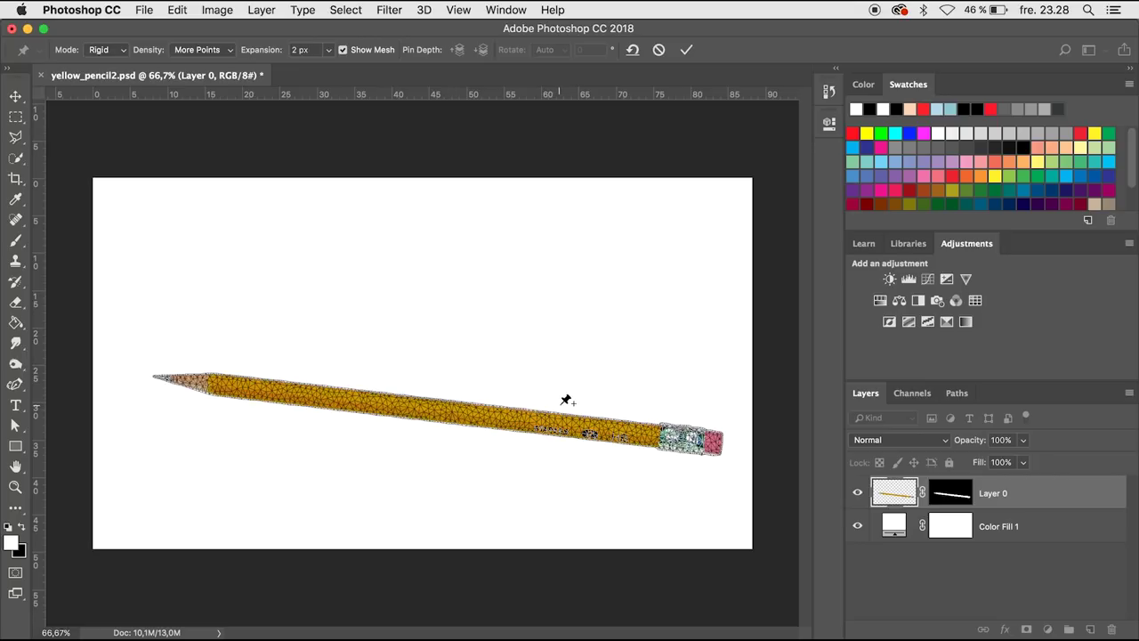
click(579, 427)
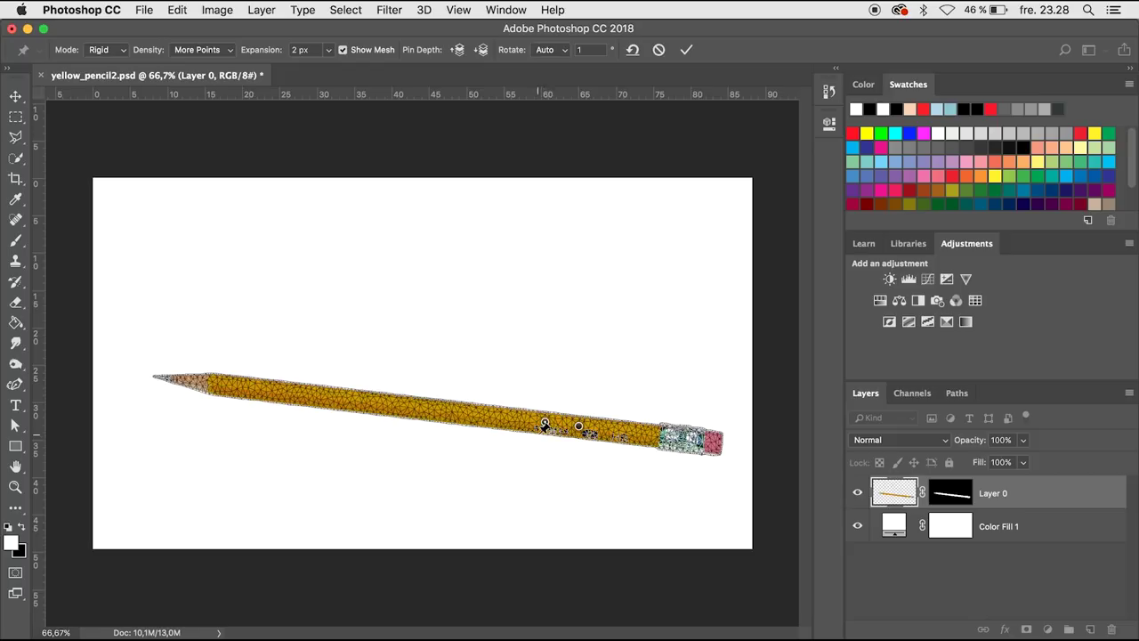
mouse_move(540, 428)
mouse_down()
mouse_move(509, 422)
mouse_move(508, 400)
mouse_up()
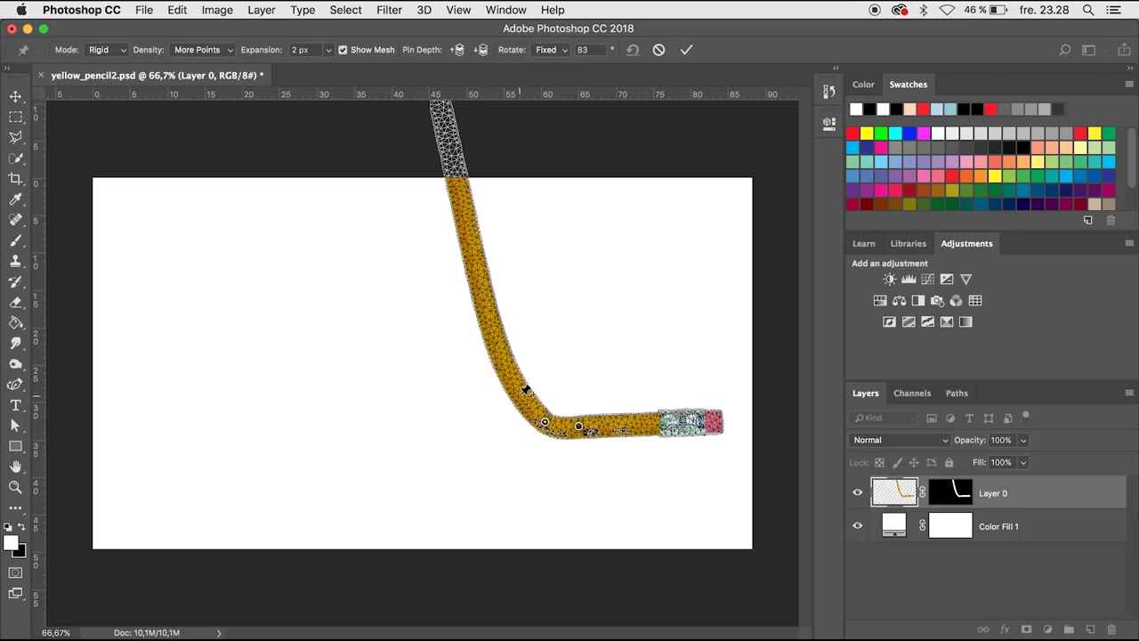
click(524, 397)
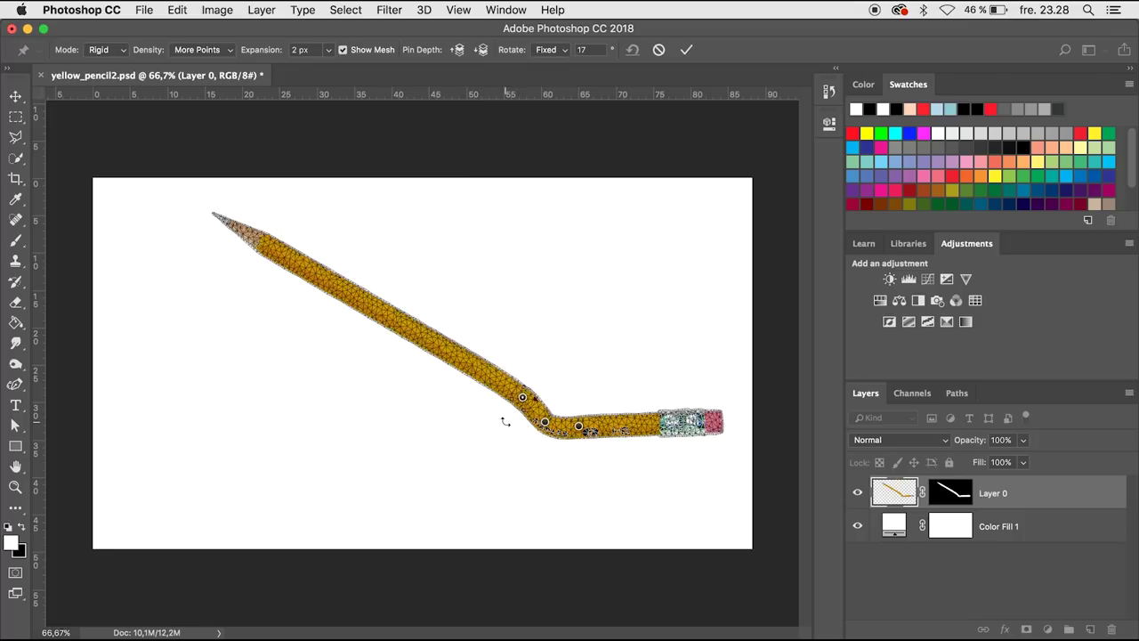
mouse_move(508, 420)
mouse_down()
mouse_move(461, 398)
mouse_move(451, 377)
mouse_move(493, 245)
mouse_up()
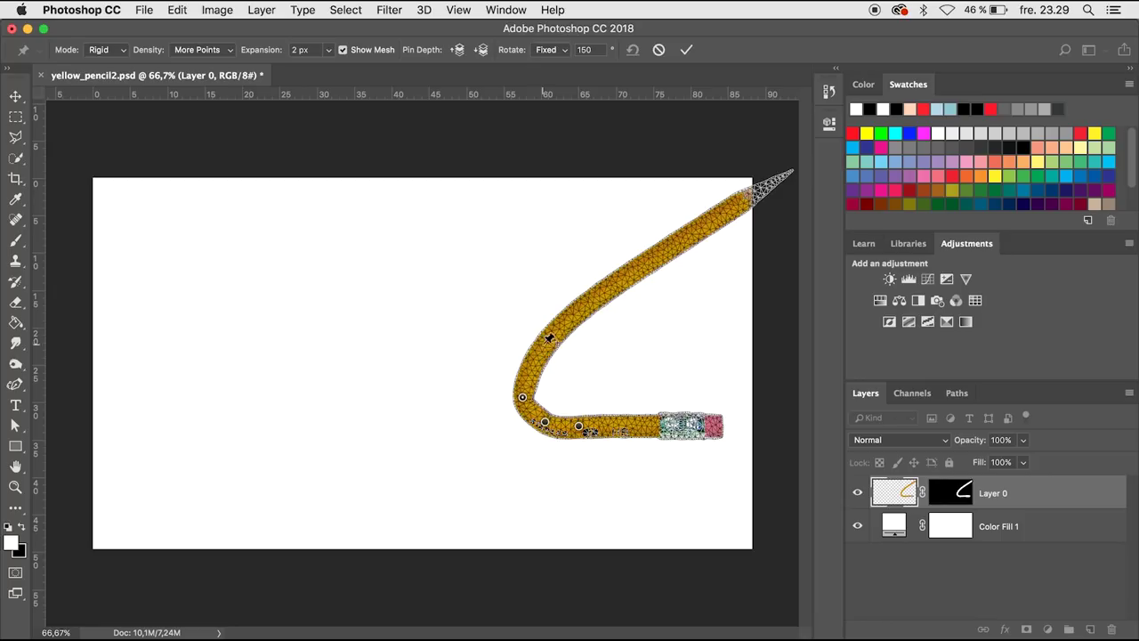
mouse_move(547, 346)
mouse_down()
mouse_move(580, 376)
mouse_move(575, 368)
mouse_move(521, 460)
mouse_move(471, 496)
mouse_move(394, 542)
mouse_move(339, 554)
mouse_move(242, 539)
mouse_up()
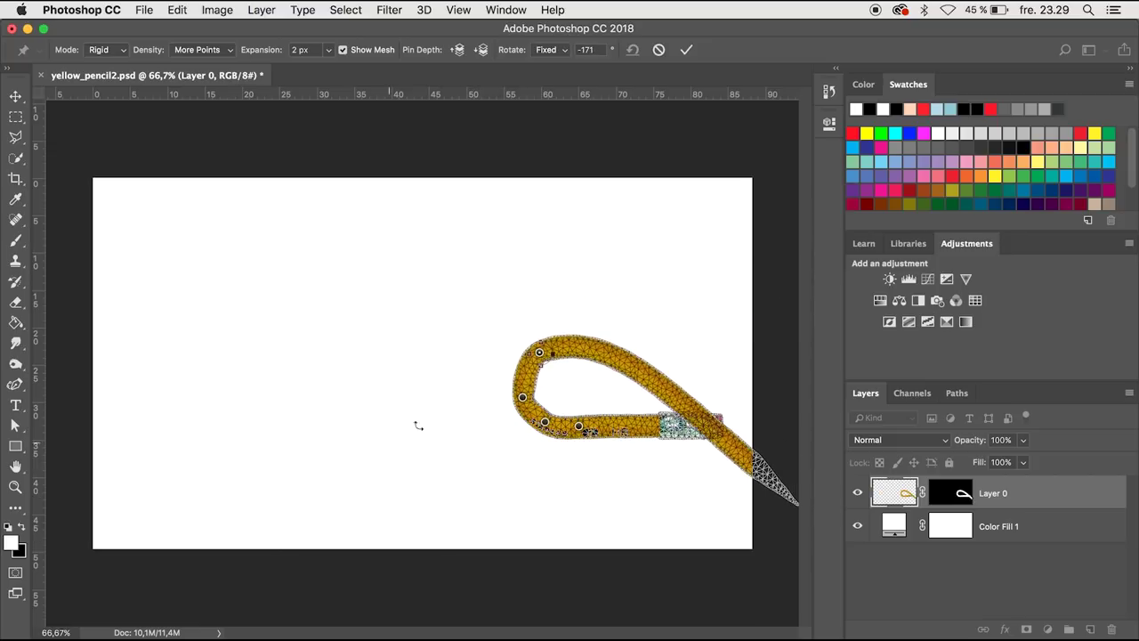
Pin the bent shaft and lower section, tightening the loop and swinging the shaft left.
click(528, 372)
drag(528, 375, 519, 372)
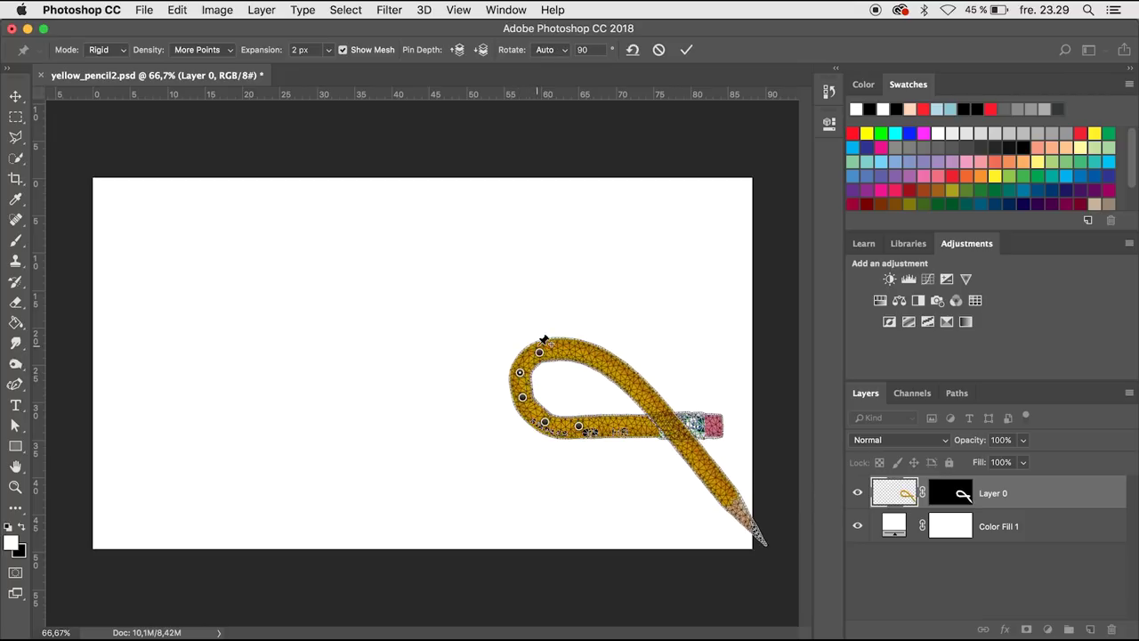
click(639, 378)
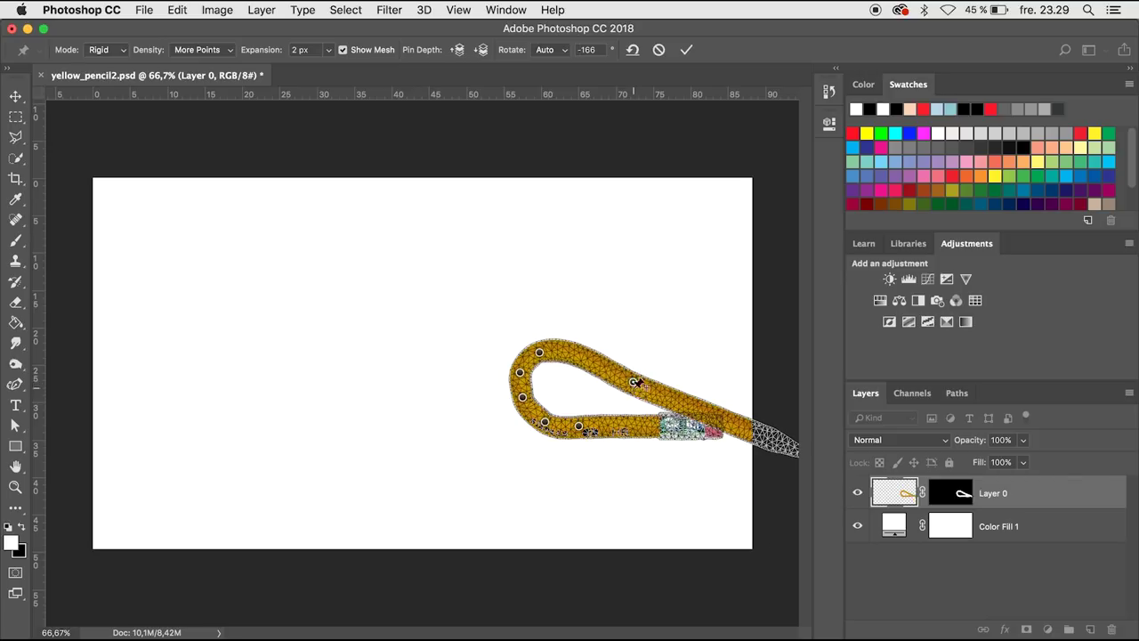
drag(639, 377, 595, 415)
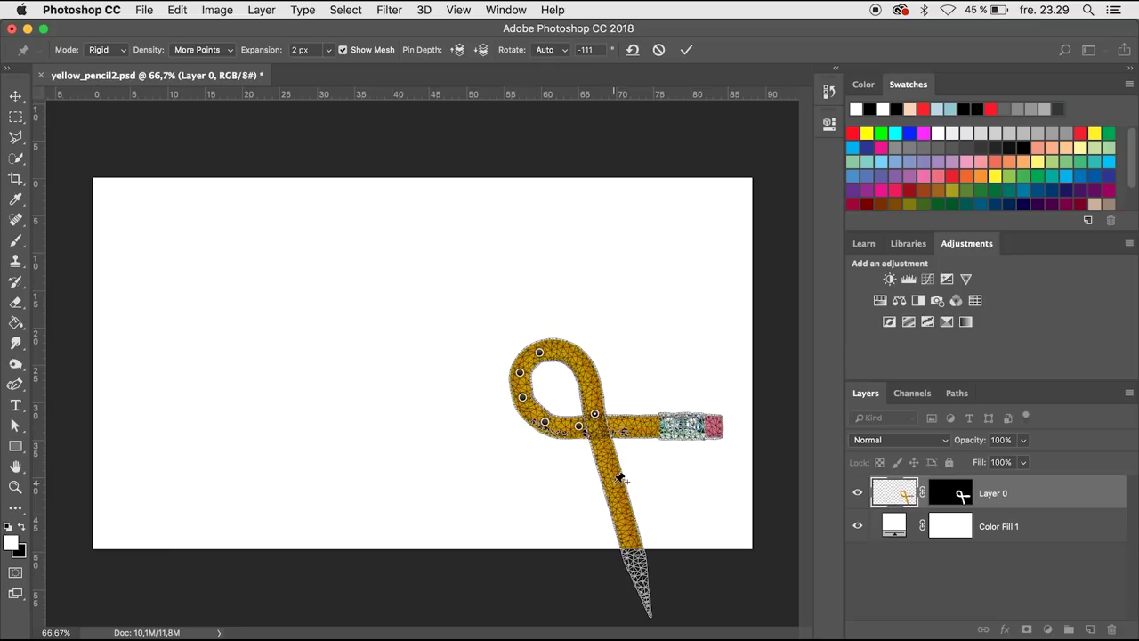
drag(613, 483, 530, 455)
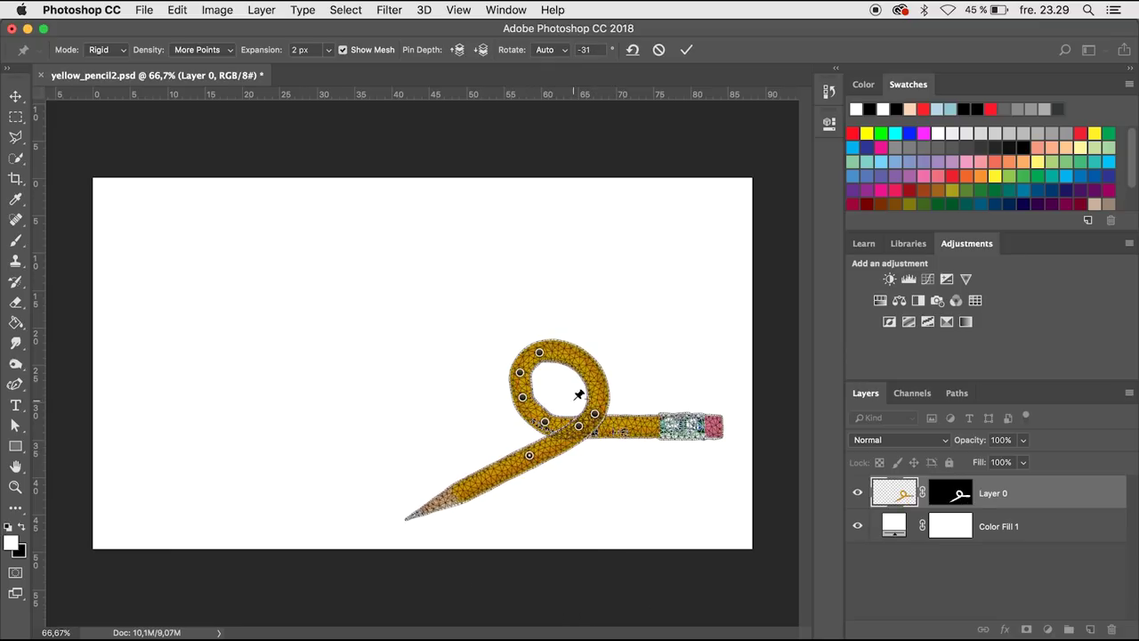
drag(595, 415, 588, 422)
Swing the eraser end up over the loop and reshape the crossing.
mouse_move(680, 416)
mouse_down()
mouse_move(607, 318)
mouse_move(630, 353)
mouse_up()
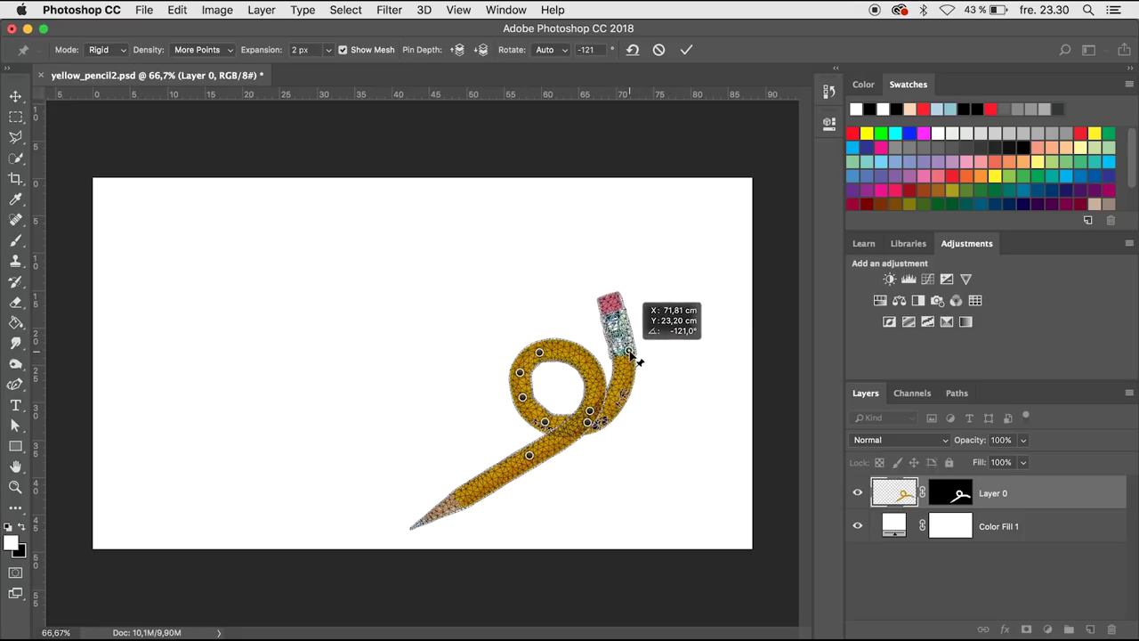
click(590, 411)
drag(595, 418, 627, 378)
mouse_move(537, 326)
mouse_down()
mouse_move(527, 380)
mouse_move(559, 355)
mouse_up()
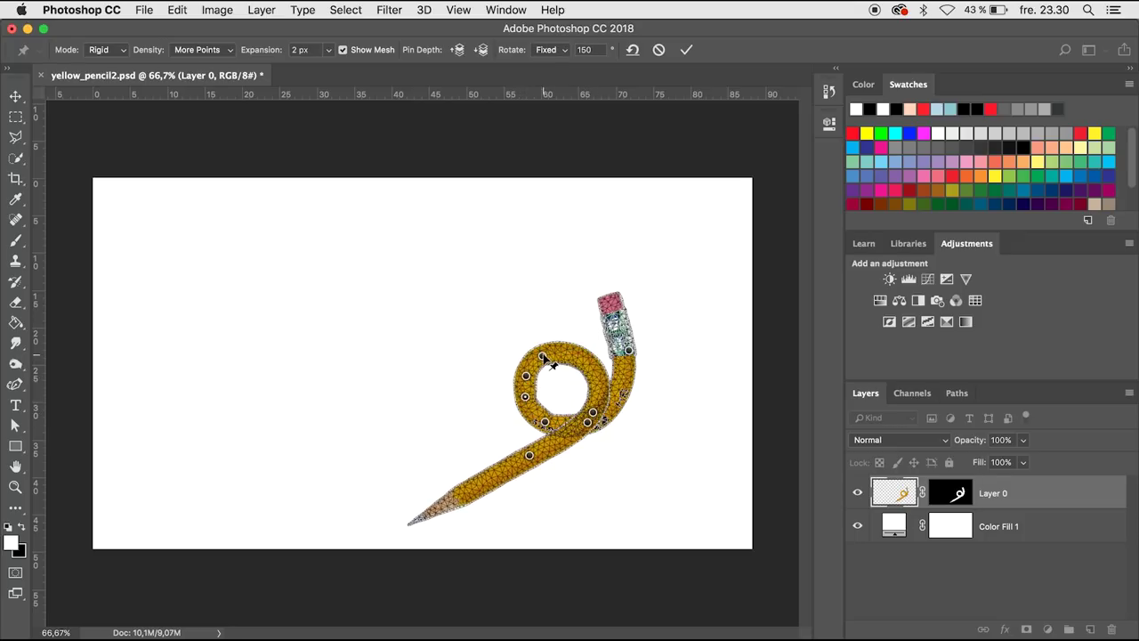
mouse_move(628, 350)
mouse_down()
mouse_move(523, 342)
mouse_move(592, 354)
mouse_up()
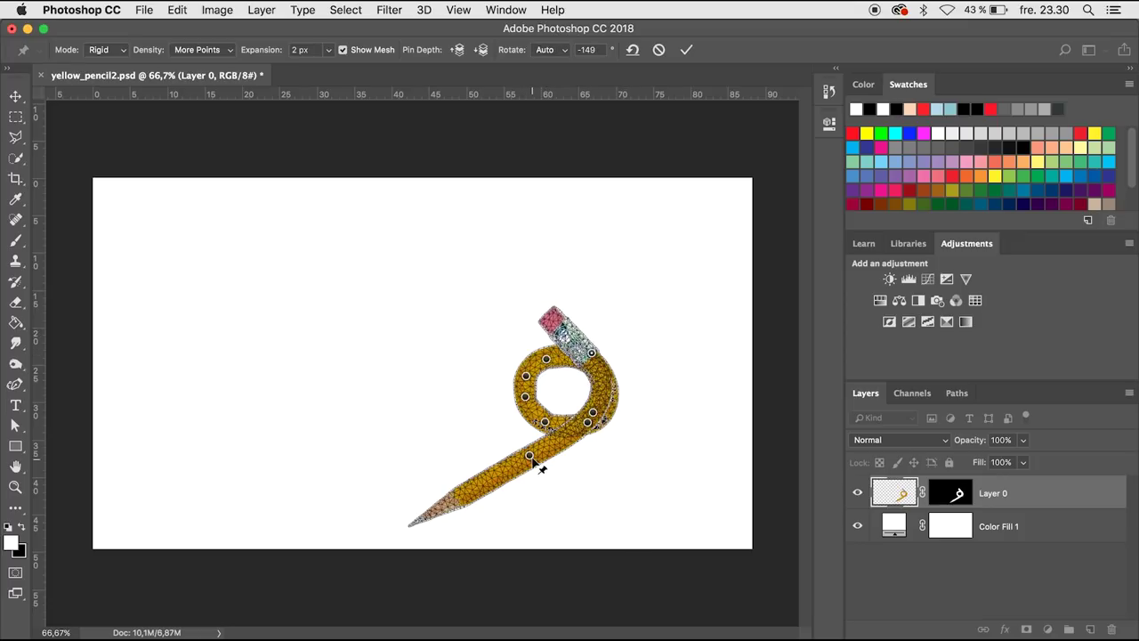
Swing the tip and eraser ends upward and pull the loop's bottom left.
drag(532, 457, 557, 383)
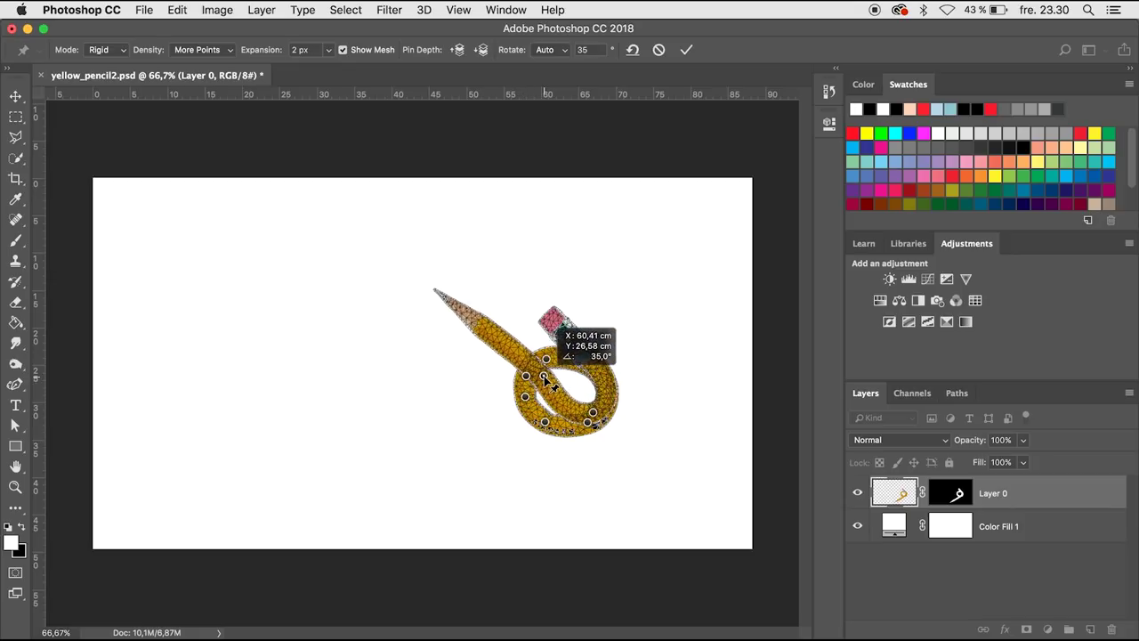
mouse_move(598, 425)
mouse_down()
mouse_move(588, 447)
mouse_move(596, 426)
mouse_up()
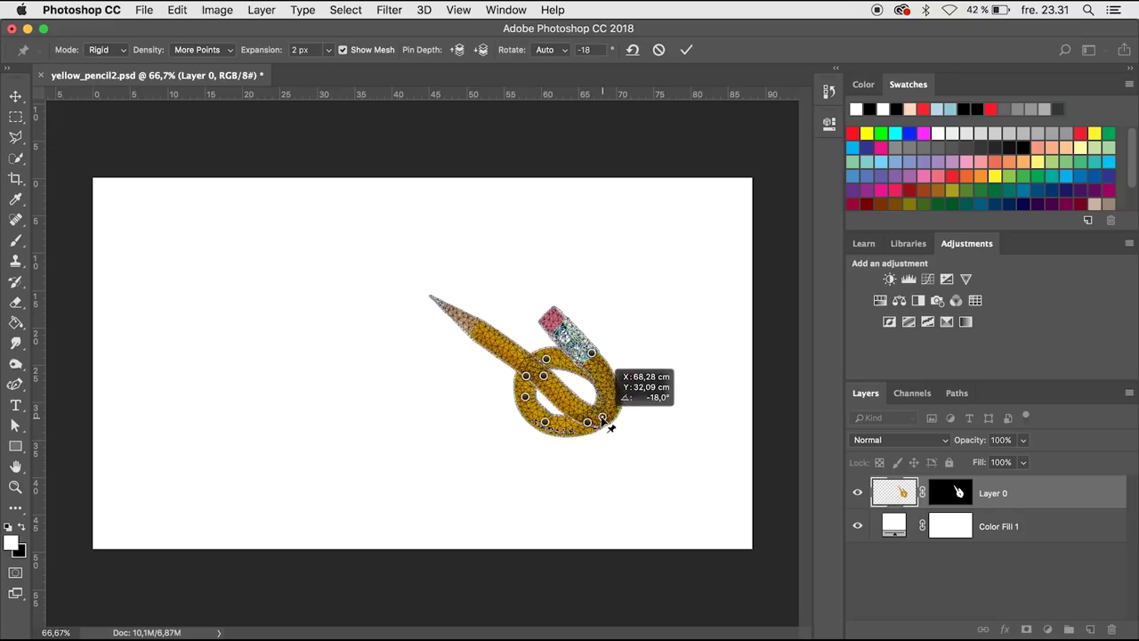
drag(599, 361, 592, 347)
mouse_move(597, 433)
mouse_down()
mouse_move(561, 420)
mouse_move(544, 436)
mouse_move(518, 396)
mouse_up()
drag(592, 346, 589, 314)
mouse_move(582, 431)
mouse_down()
mouse_move(529, 427)
mouse_move(516, 396)
mouse_up()
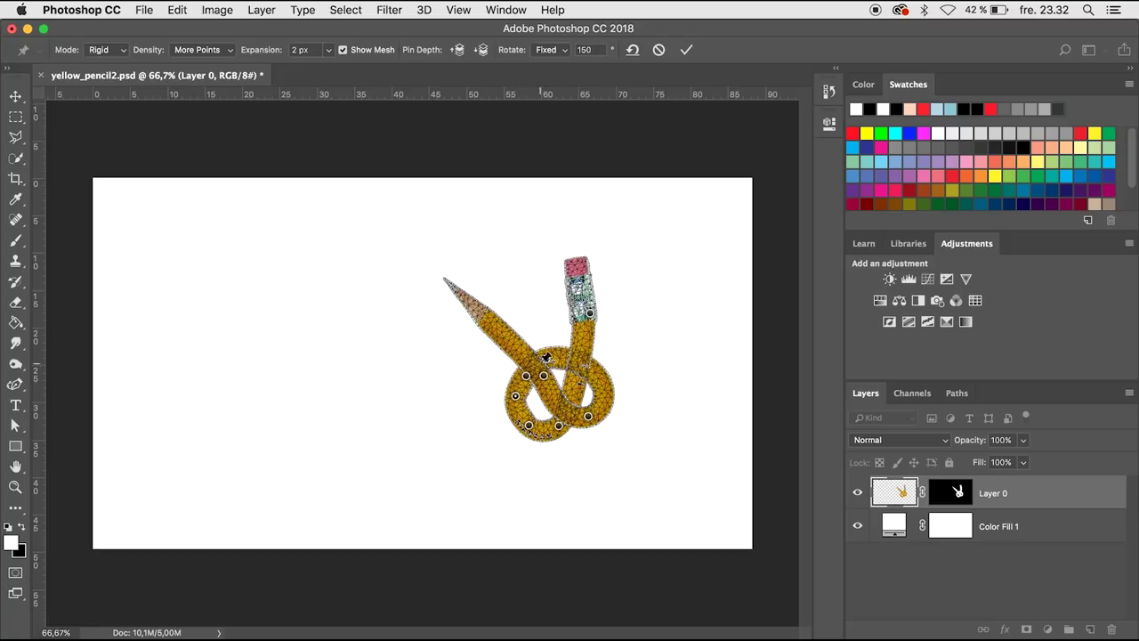
Rotate the eraser end upright and pin the tip section pointing nearly upward.
click(591, 314)
drag(617, 323, 618, 329)
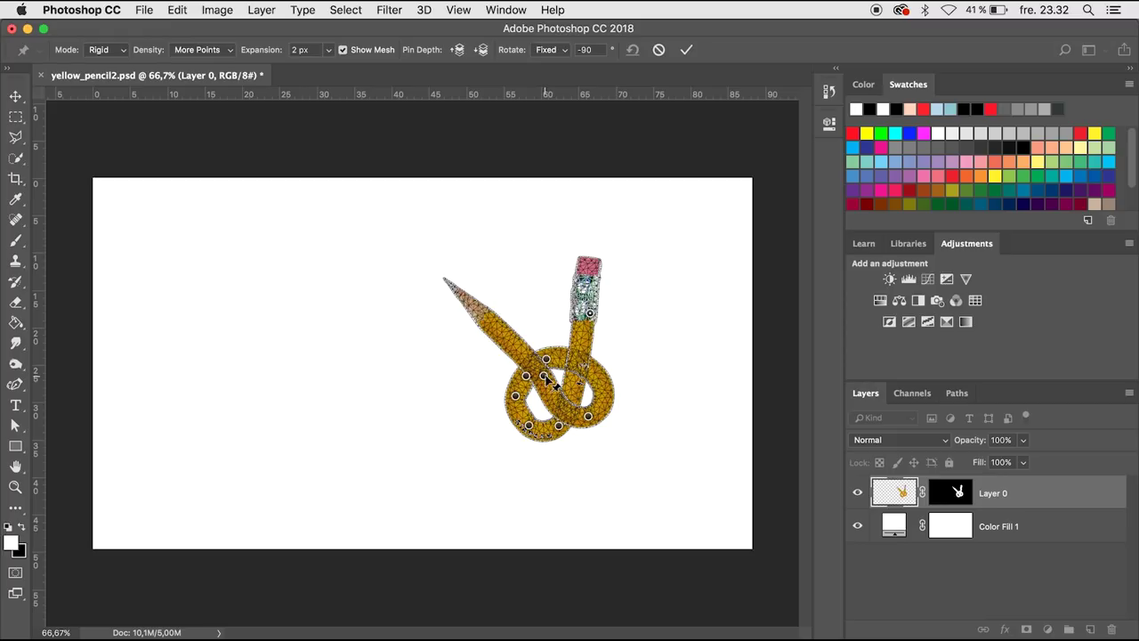
drag(559, 378, 571, 373)
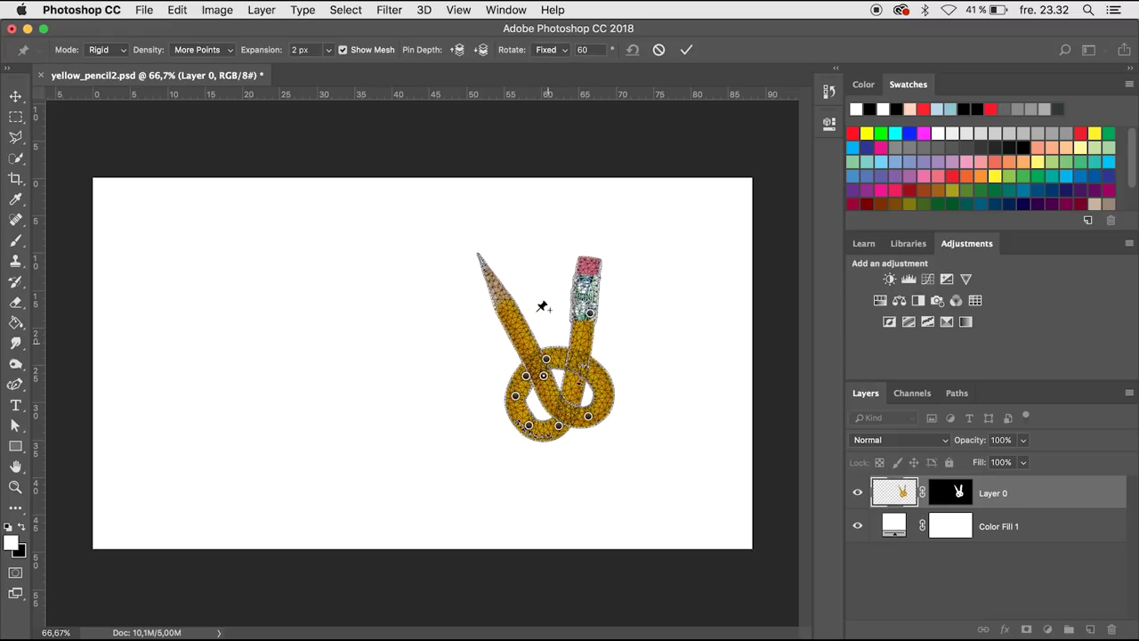
drag(515, 307, 512, 305)
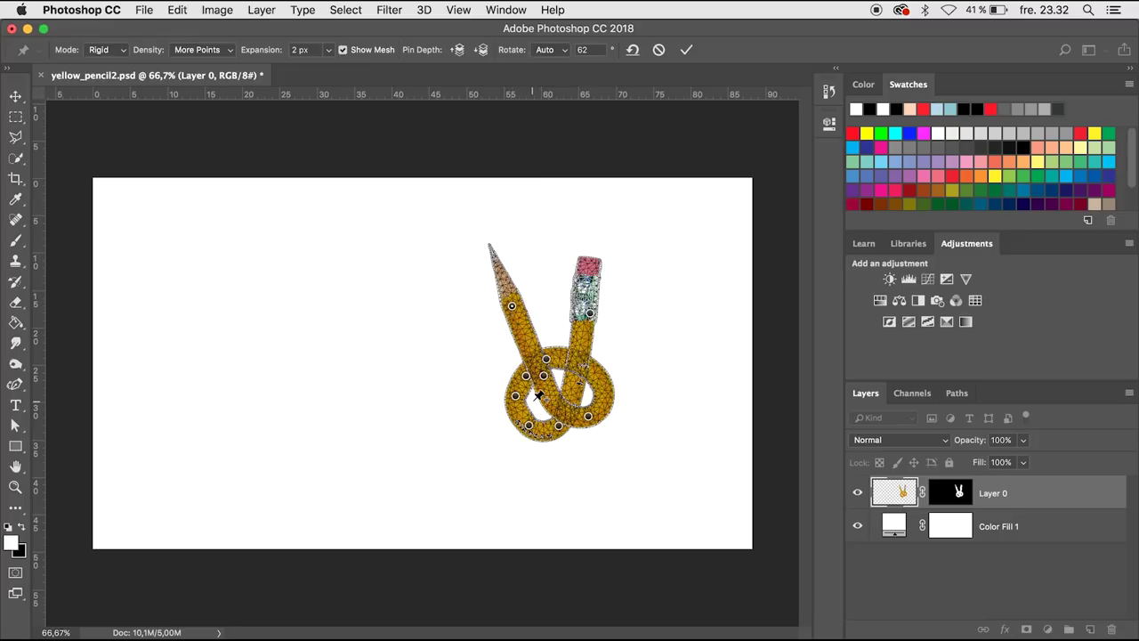
Zoom in on the knot and pin the loop's left side, rotating it around the pin.
key(super+plus)
key(super+plus)
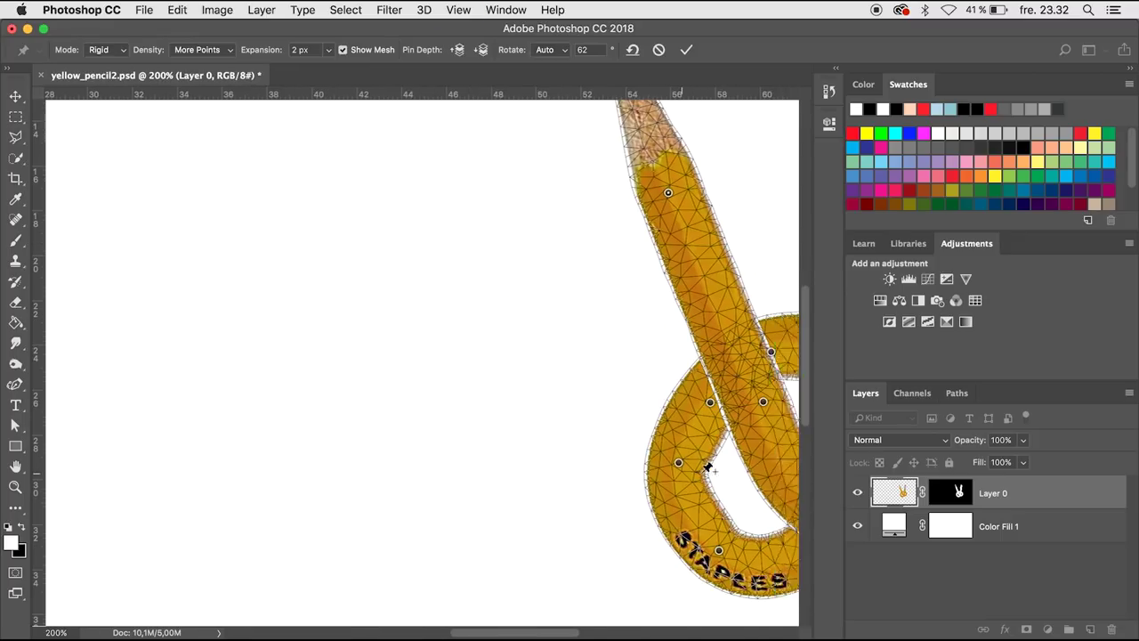
scroll(707, 465, right, 3)
scroll(709, 473, right, 10)
scroll(708, 473, right, 2)
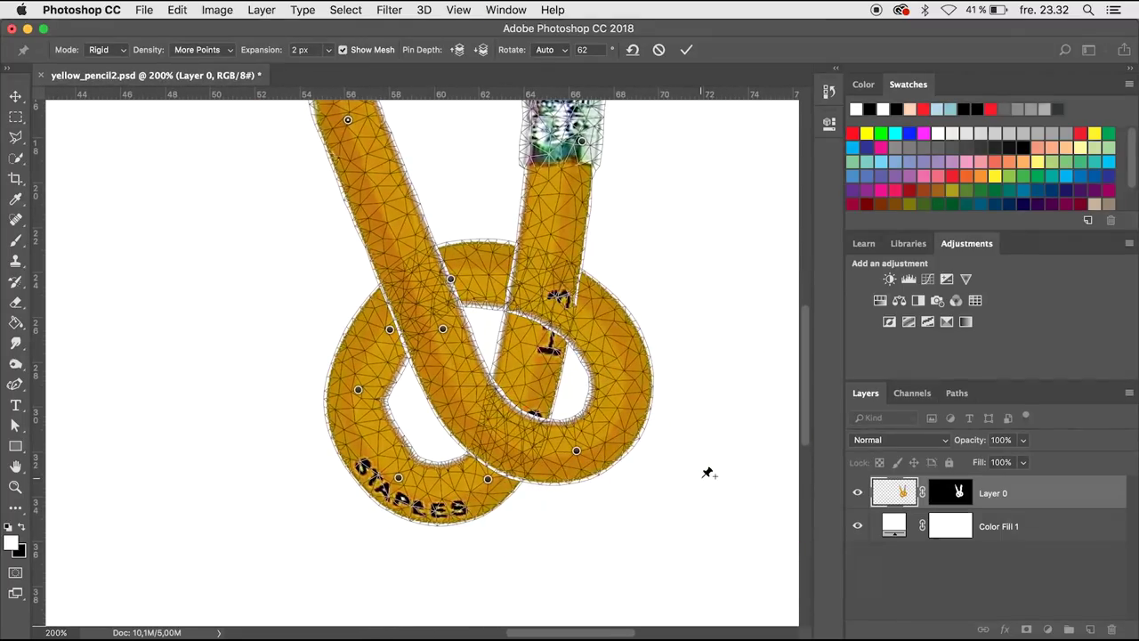
click(377, 397)
drag(396, 408, 414, 401)
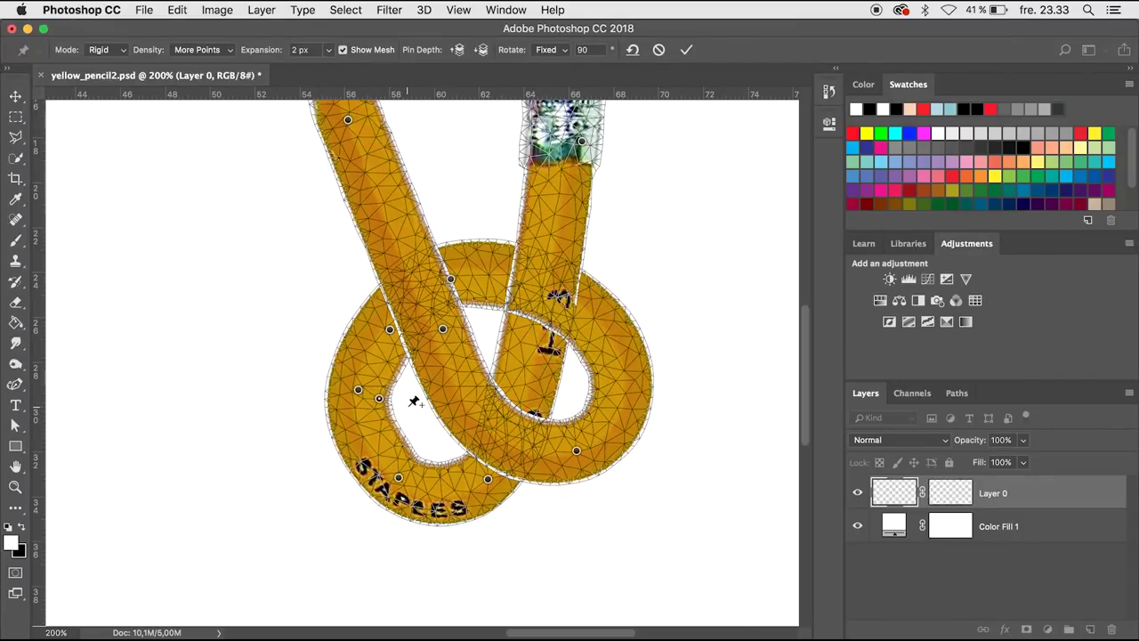
click(390, 444)
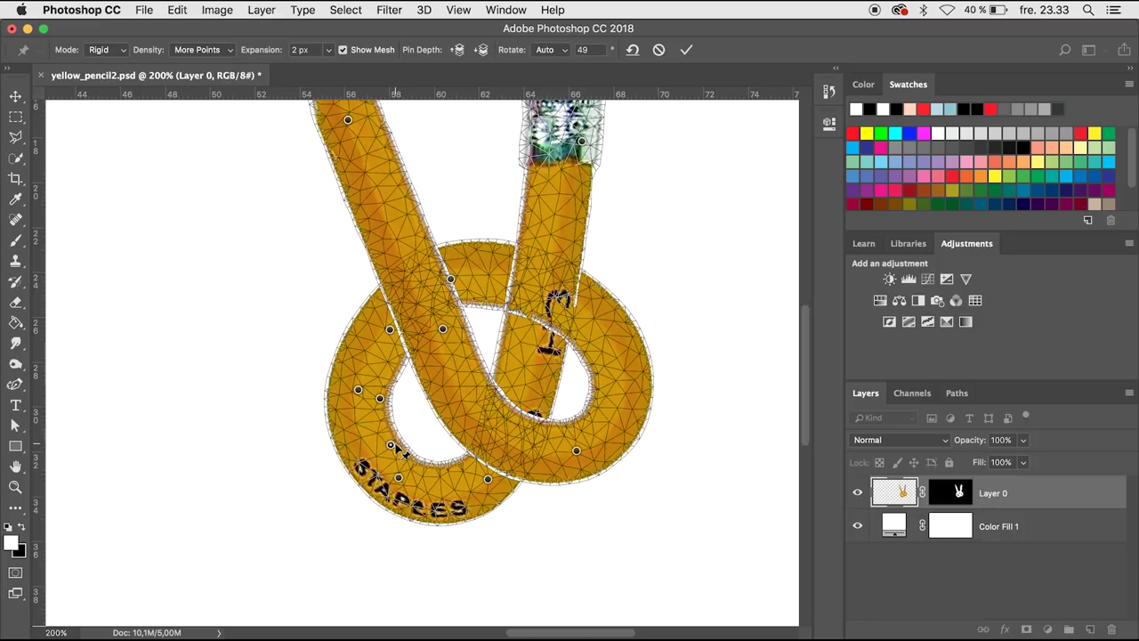
Pin the loop's upper left and top, nudging pins to round its curve.
click(386, 361)
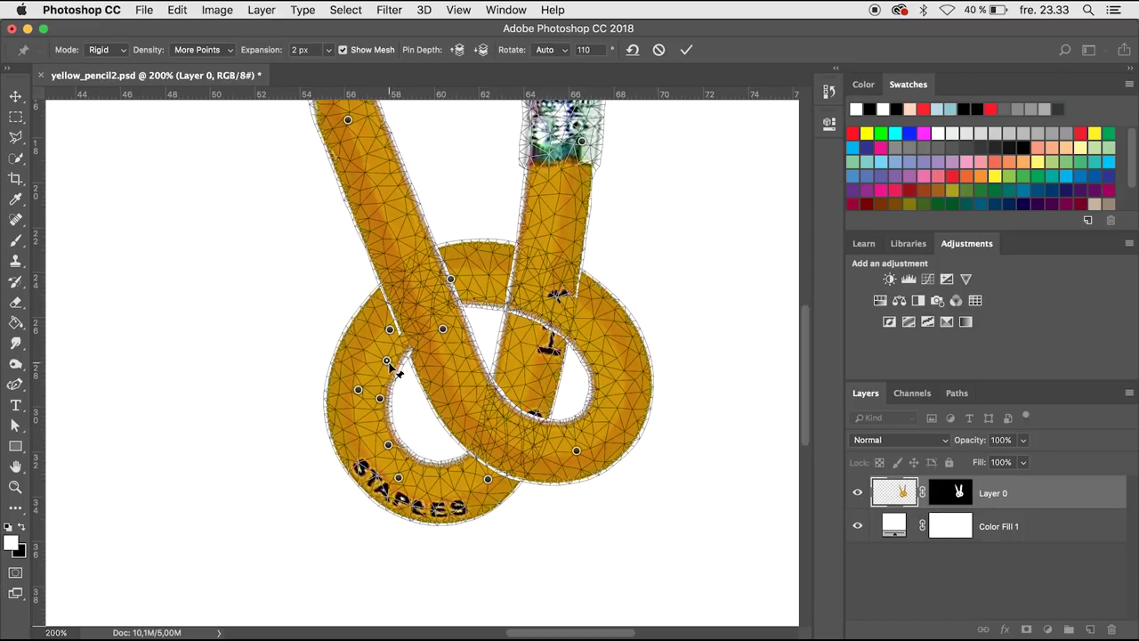
drag(387, 361, 384, 361)
drag(470, 287, 468, 292)
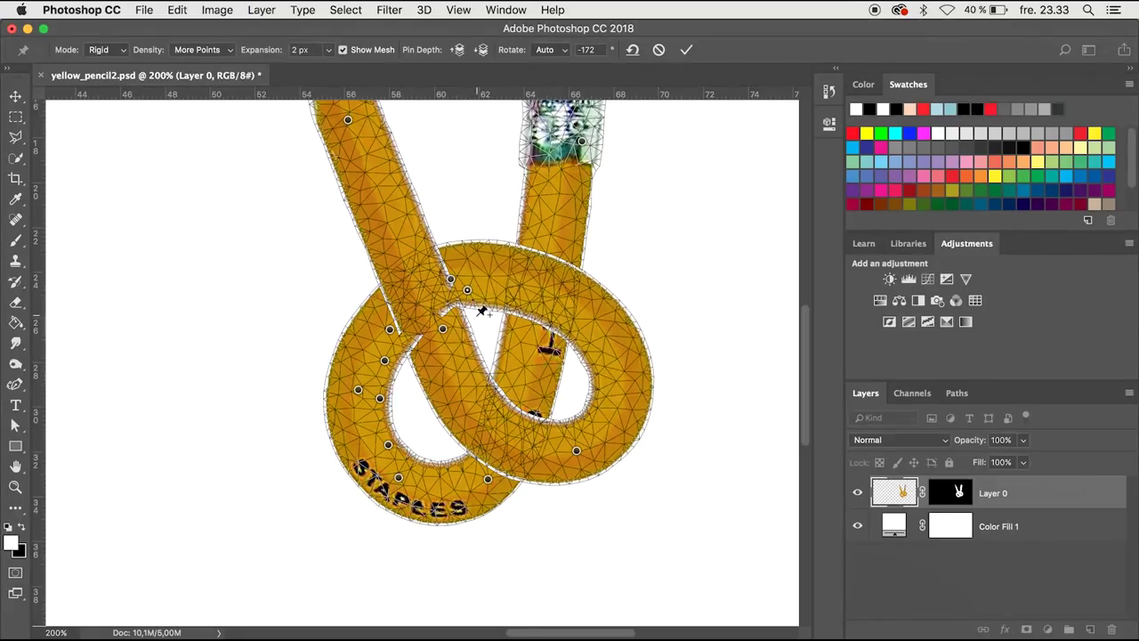
drag(479, 317, 480, 328)
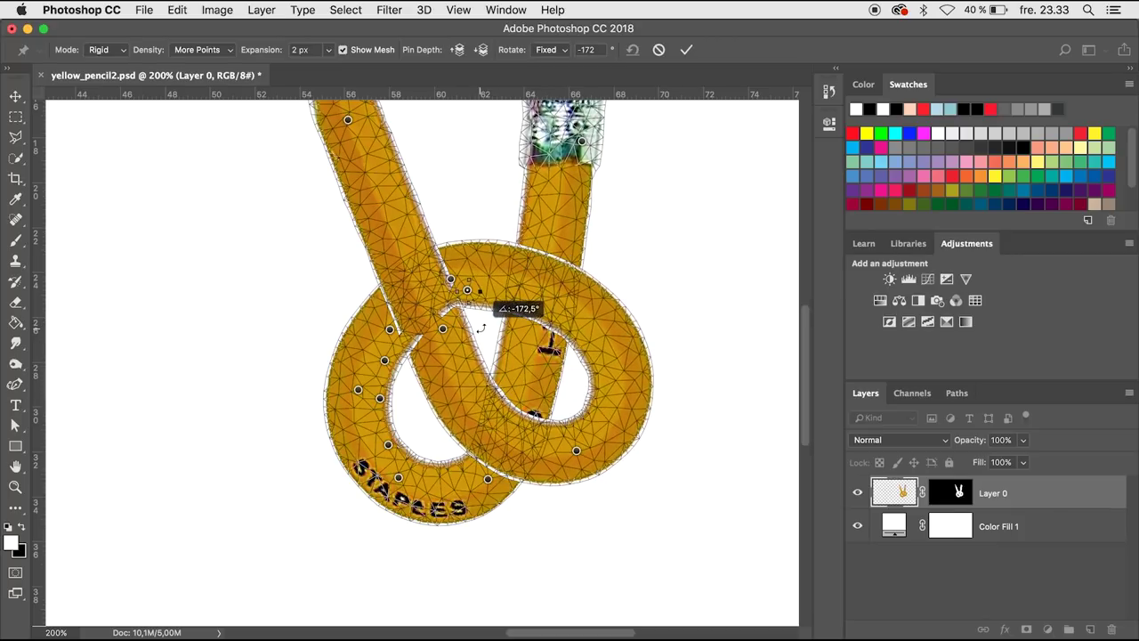
click(460, 298)
drag(457, 303, 458, 306)
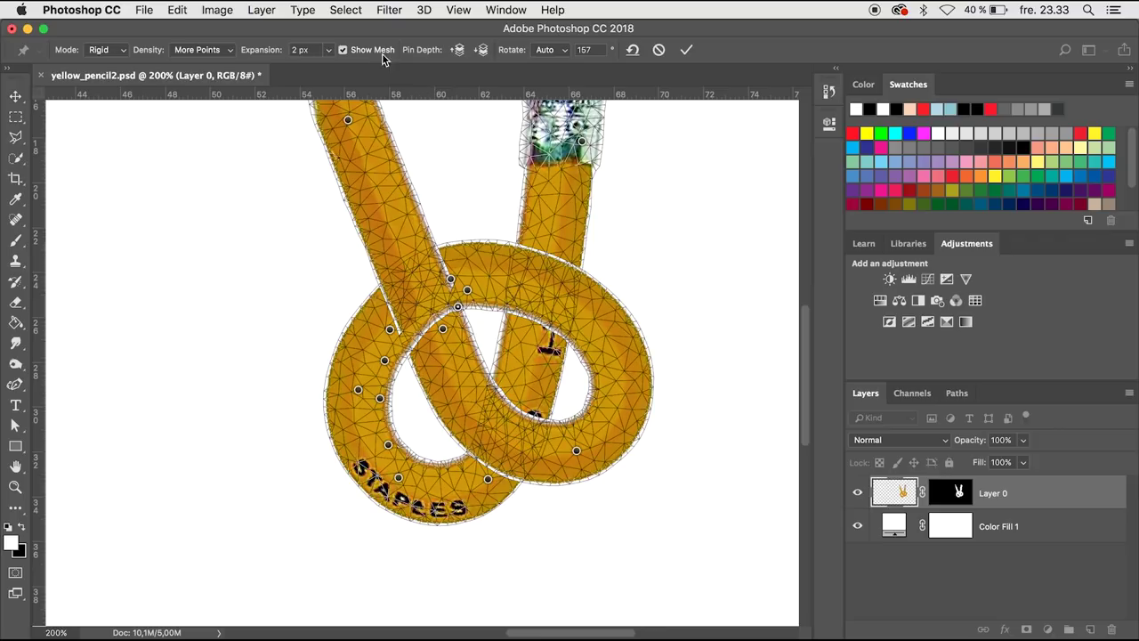
Hide the mesh and use Pin Depth to bring the HB section in front of the loop.
click(343, 50)
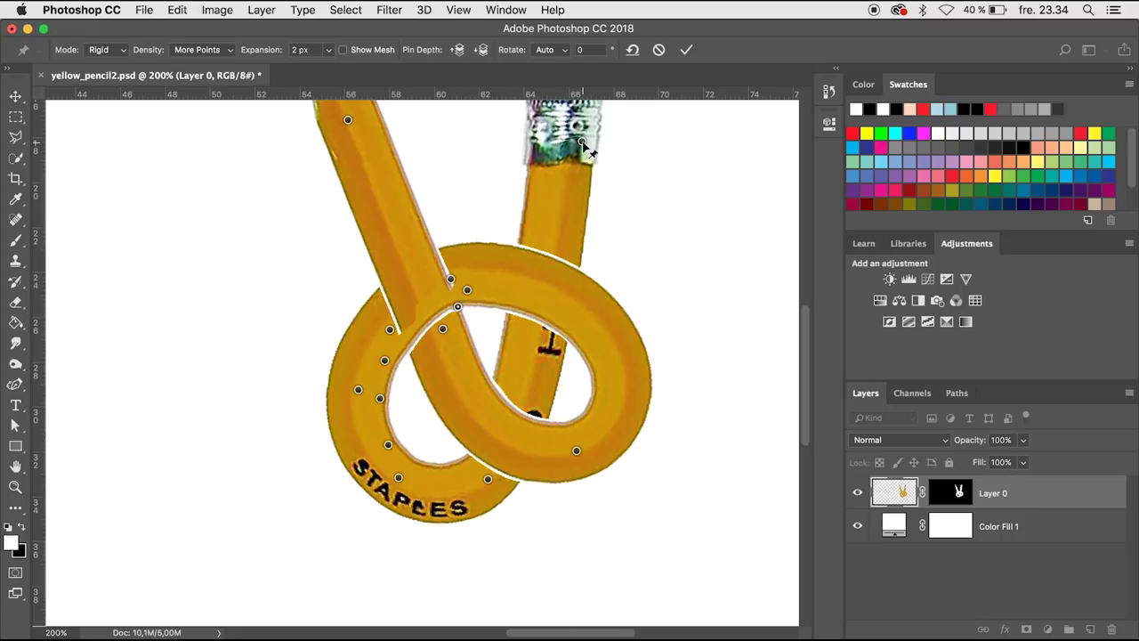
click(459, 51)
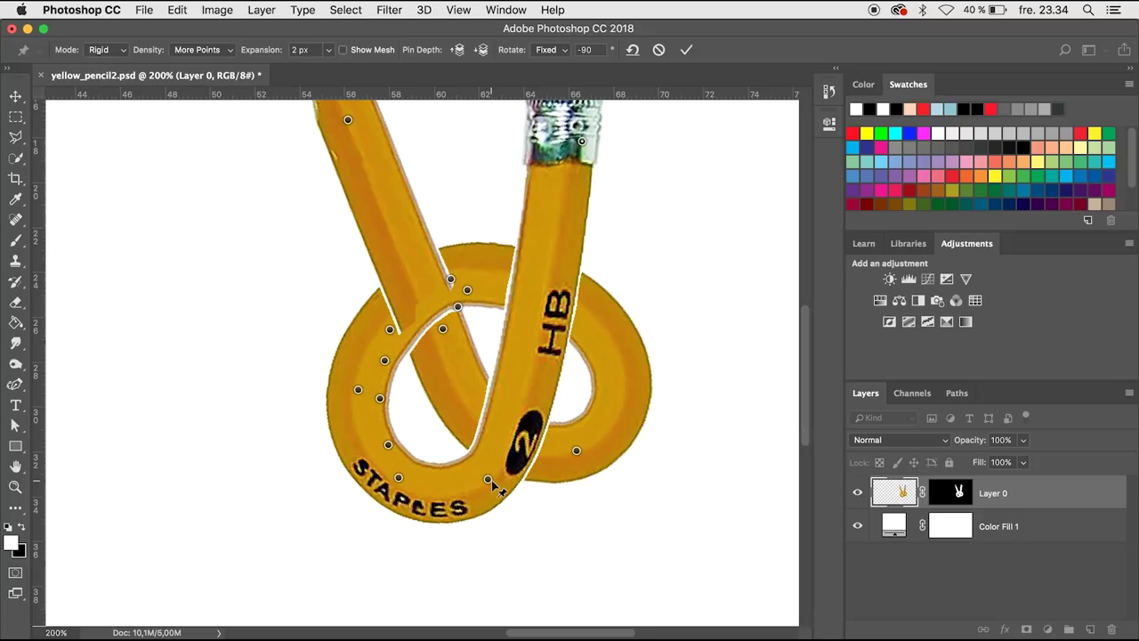
click(482, 51)
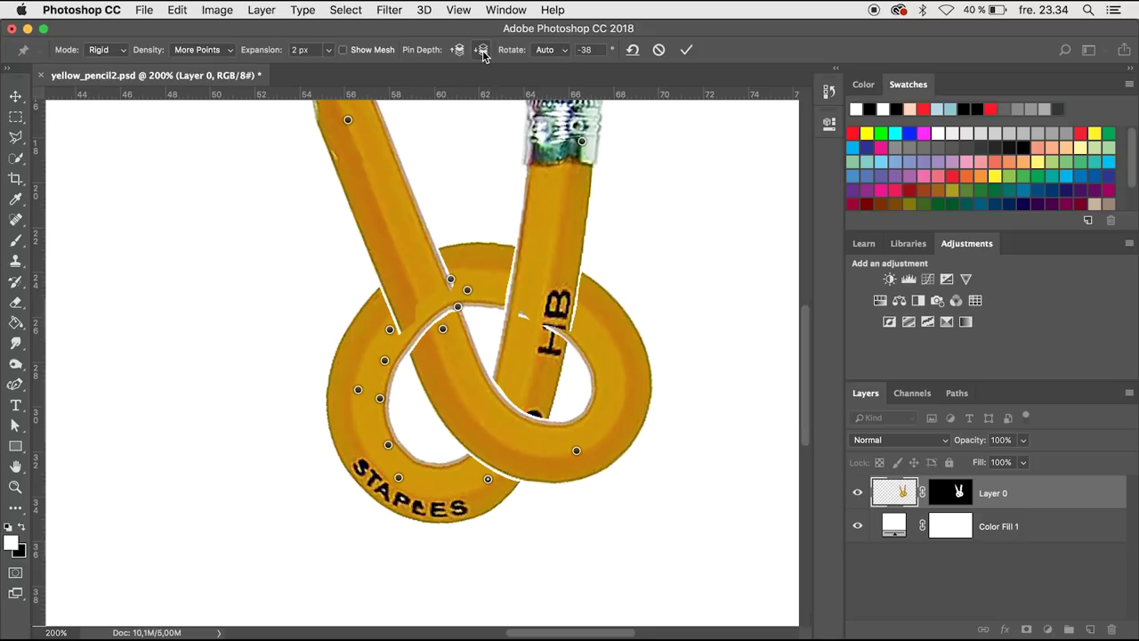
click(561, 224)
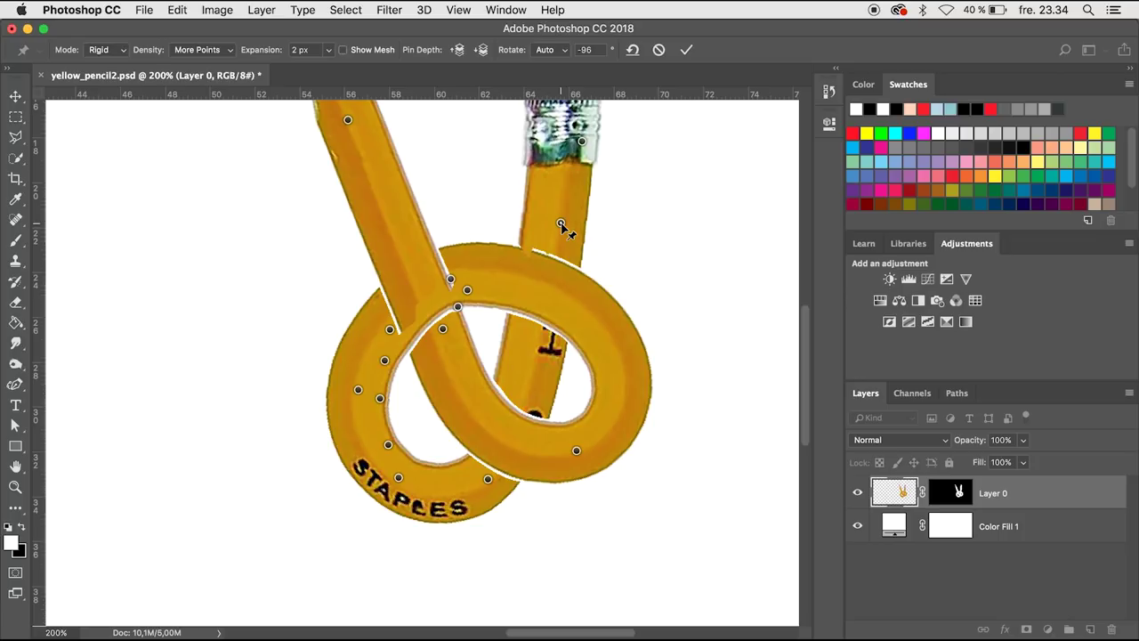
click(459, 54)
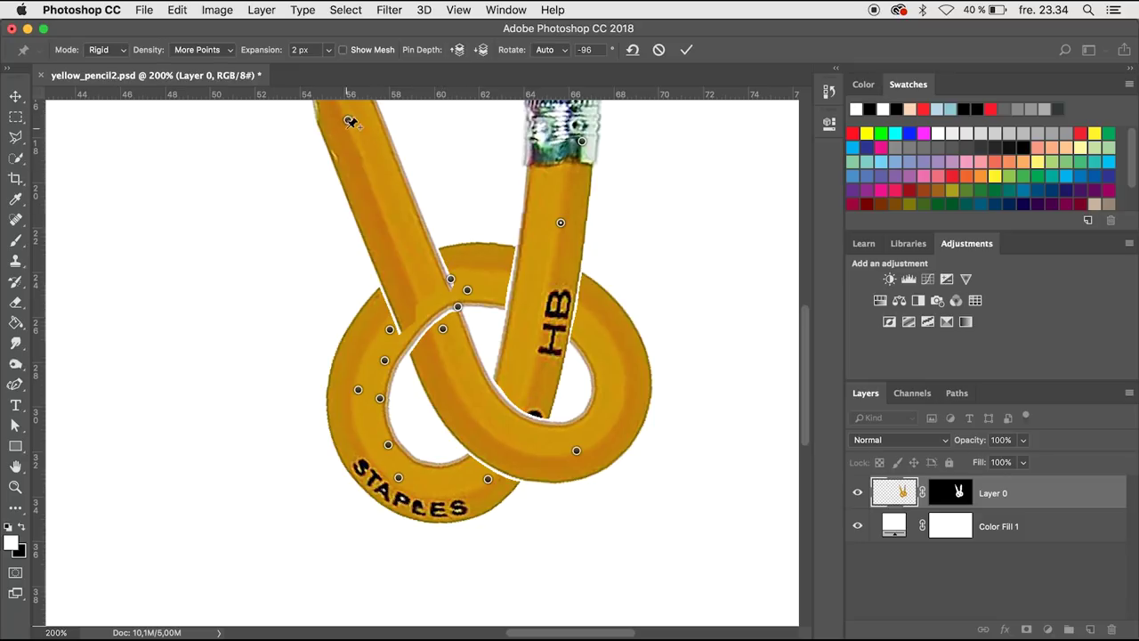
click(349, 121)
click(481, 50)
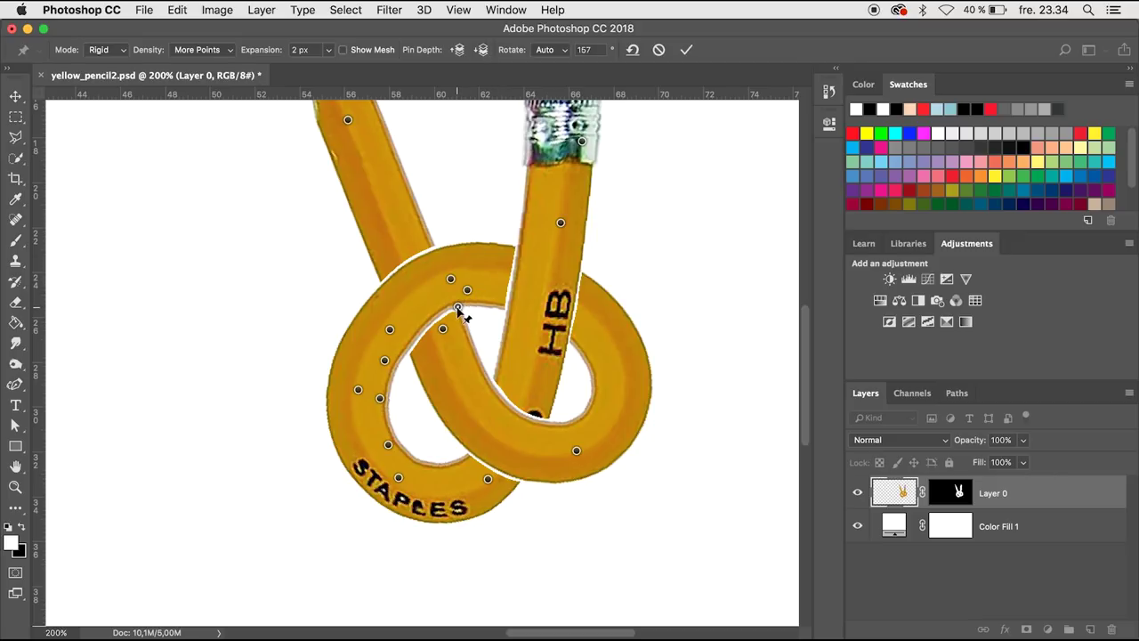
Pin the loop's inner curve near the crossing, replacing a misplaced pin.
click(414, 330)
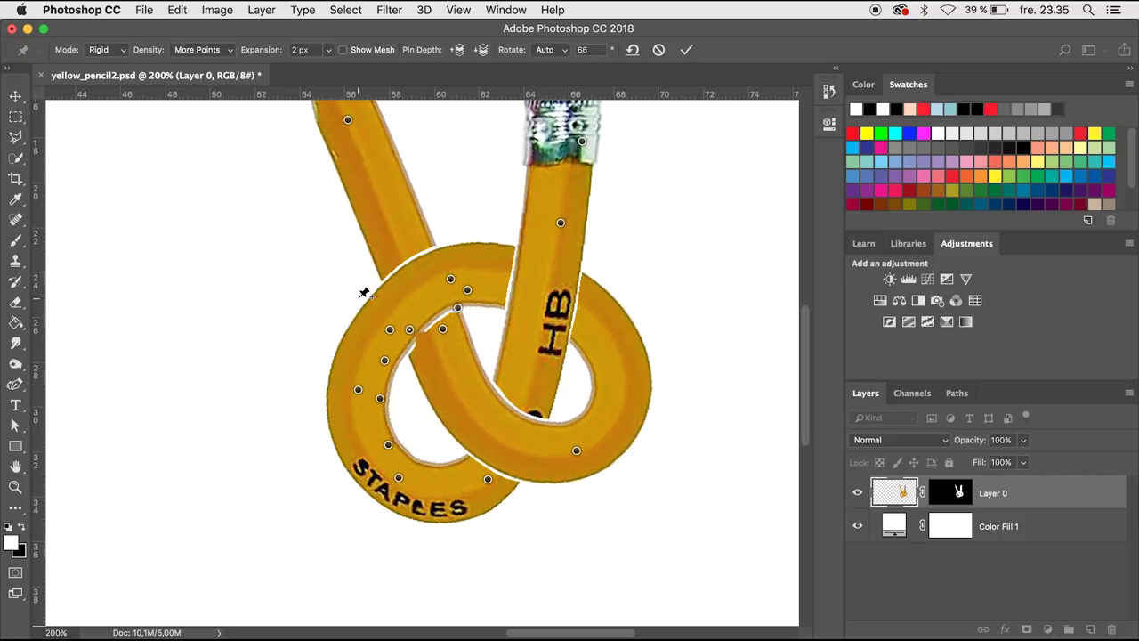
alt+click(409, 330)
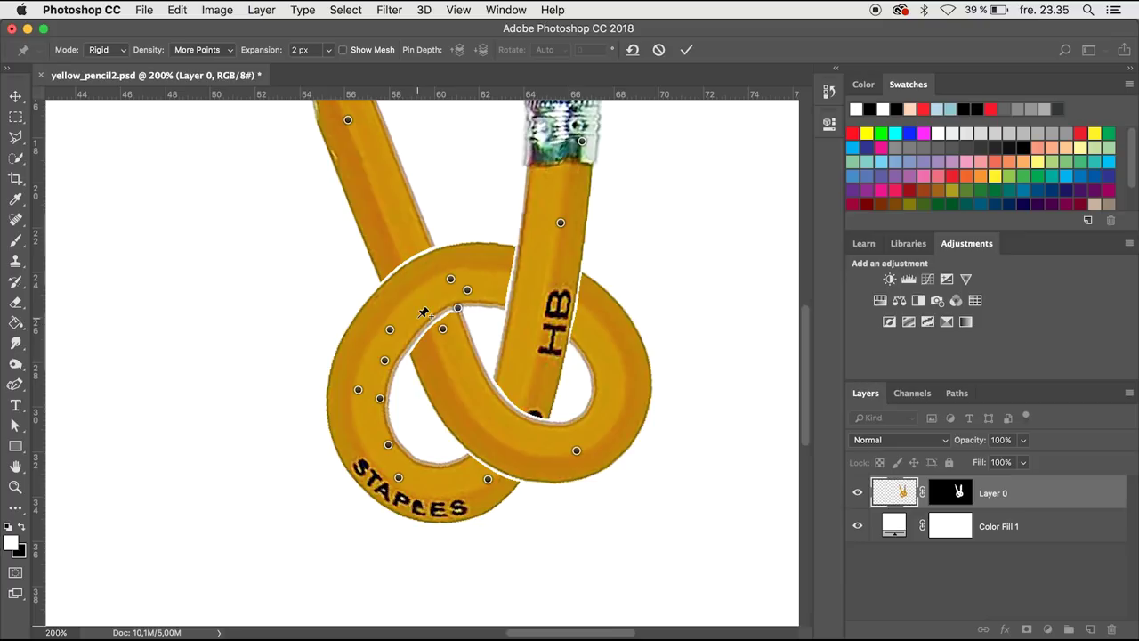
click(400, 346)
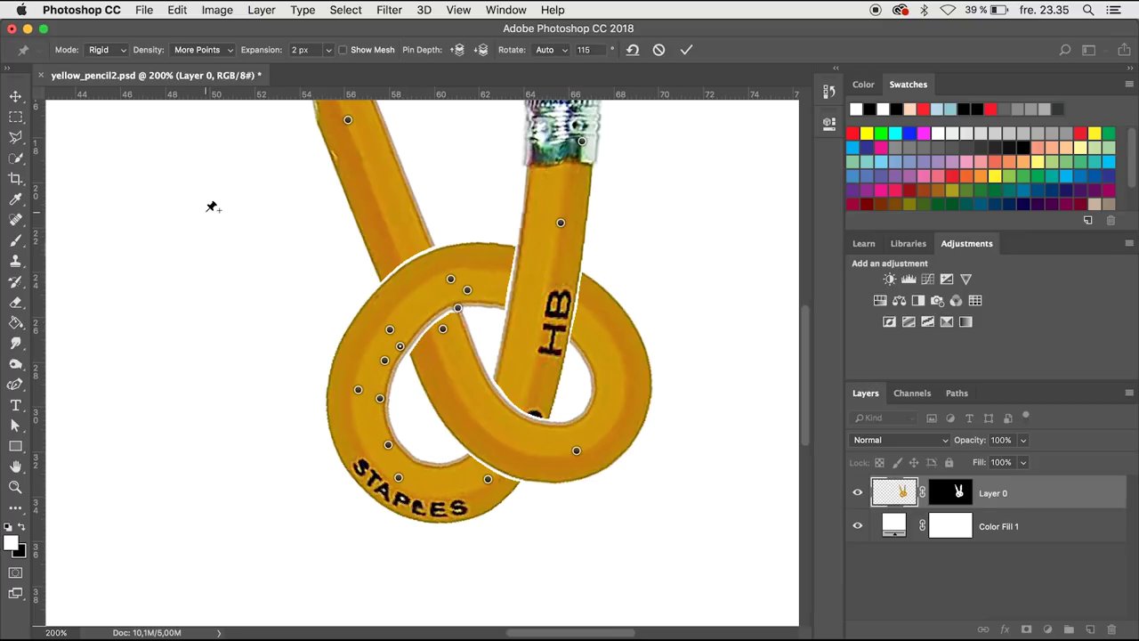
drag(400, 346, 398, 342)
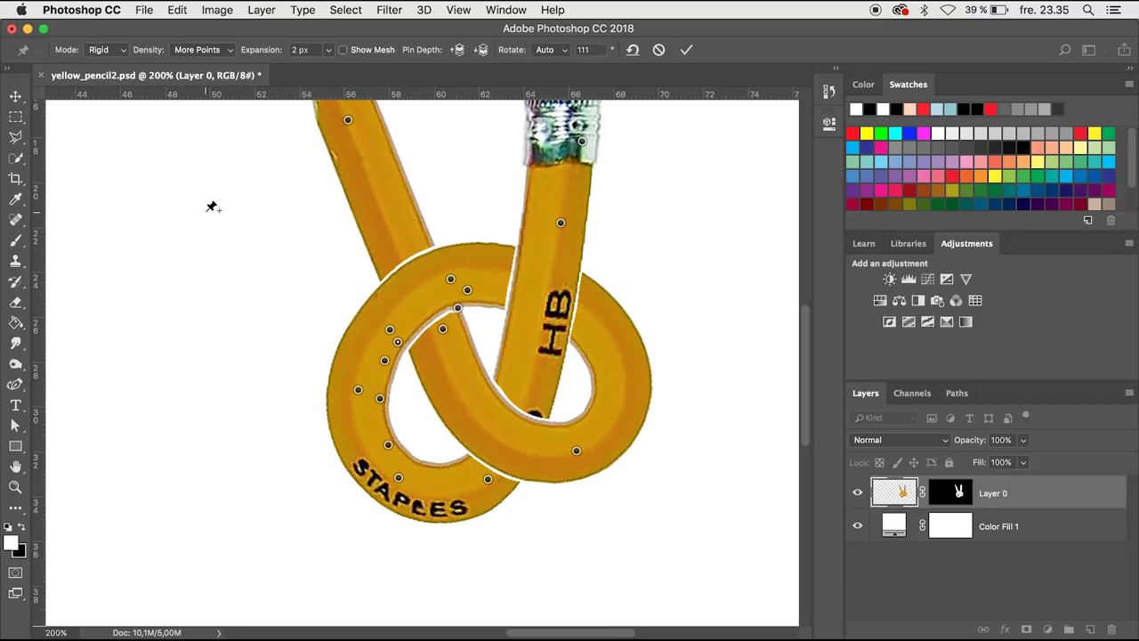
Pin the metal ferrule, set the eraser end's rotation to -90°, and commit the warp.
key(super+minus)
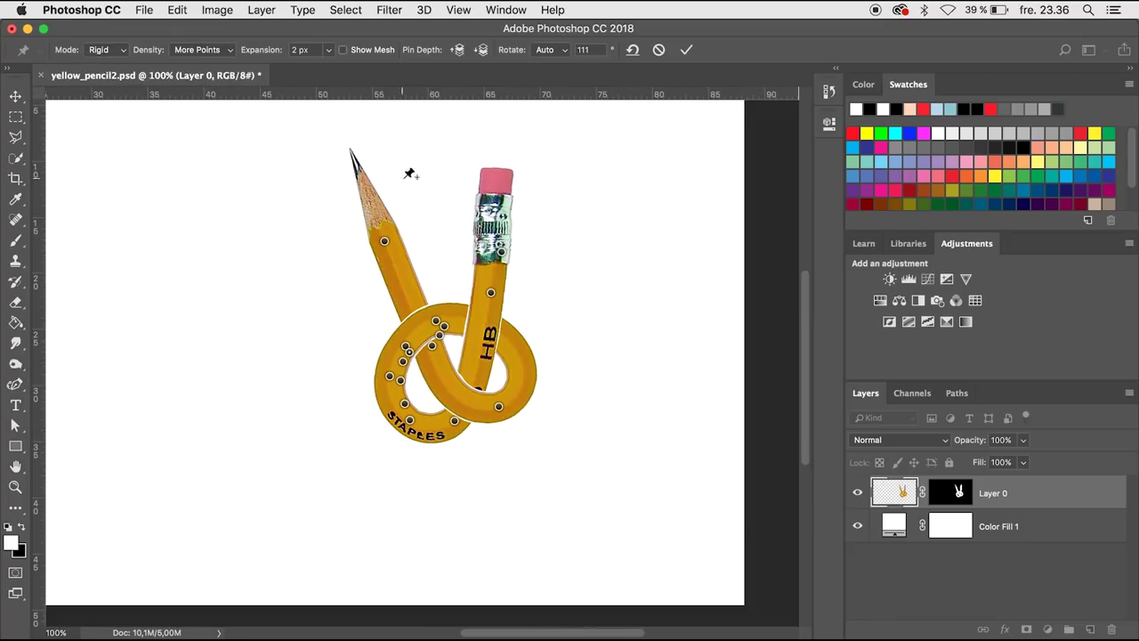
click(500, 199)
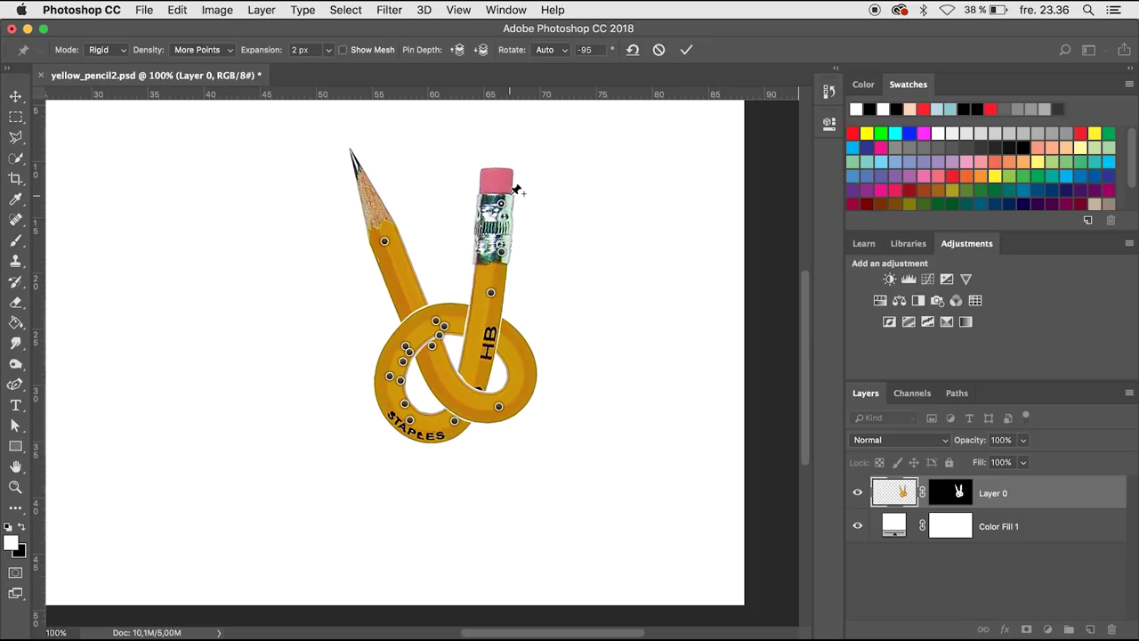
drag(515, 188, 512, 191)
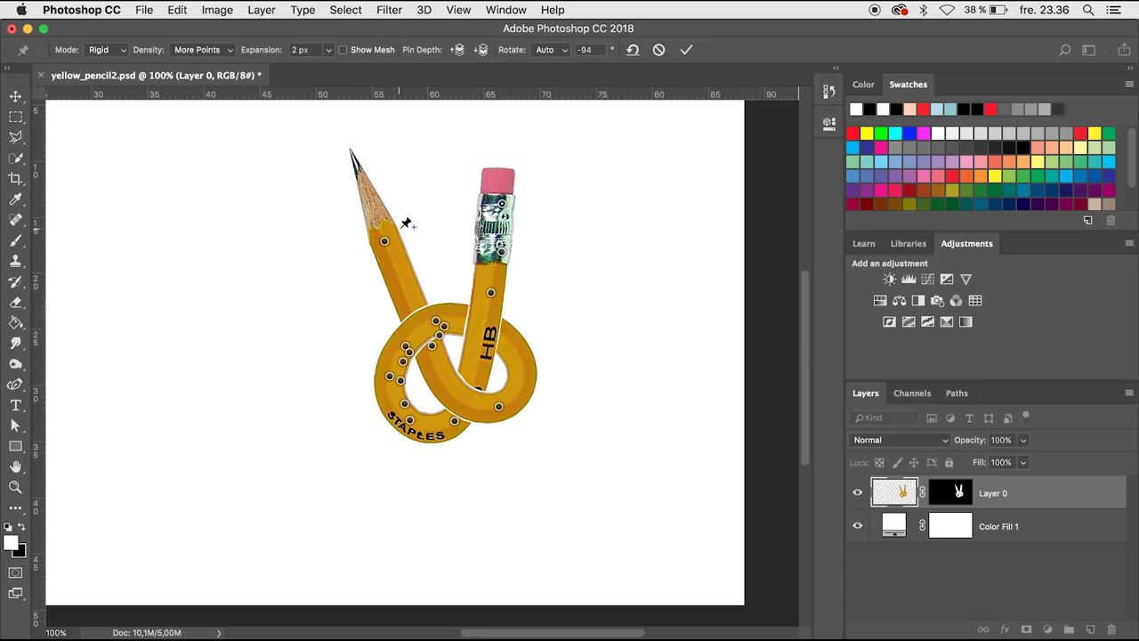
drag(508, 256, 510, 253)
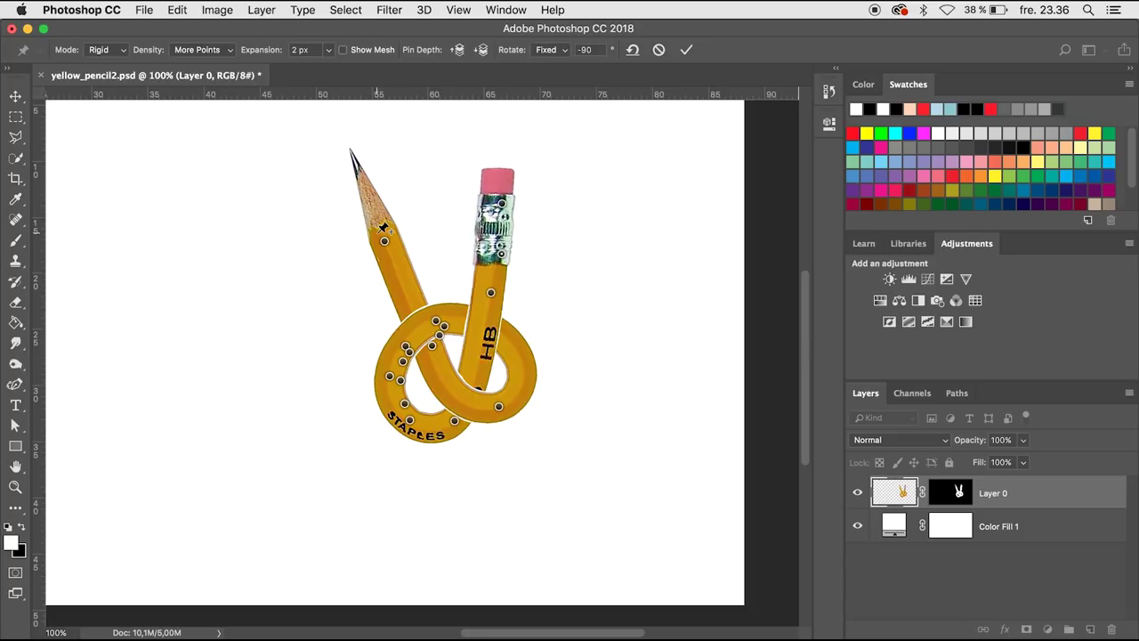
click(685, 51)
Rotate the knotted pencil about 94° onto its side, then zoom in on the knot.
key(super+minus)
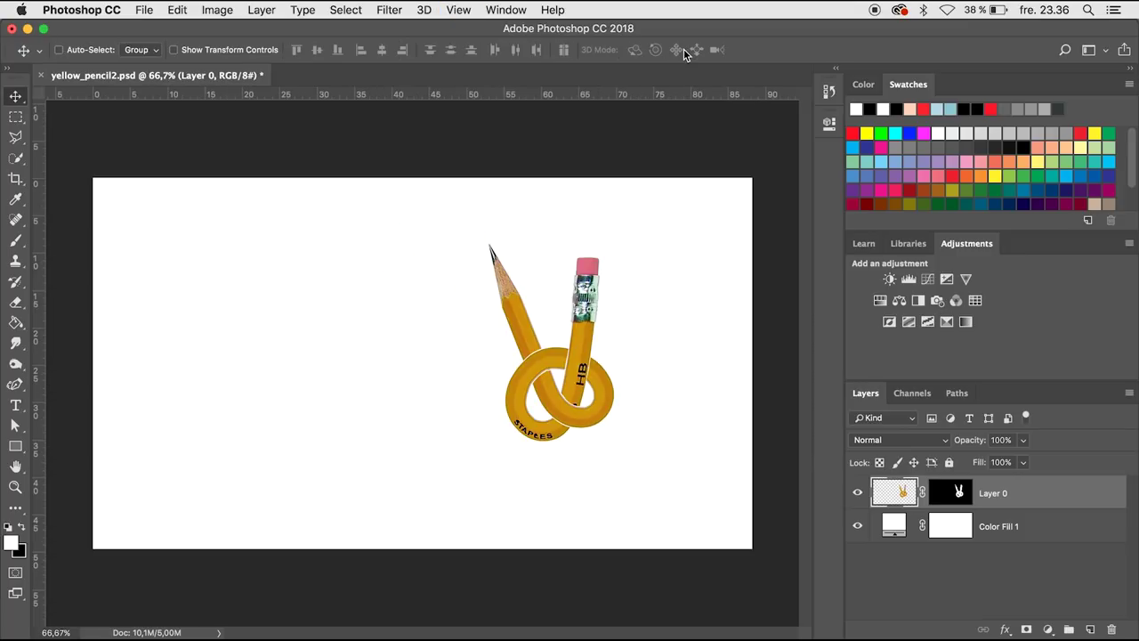
key(super+t)
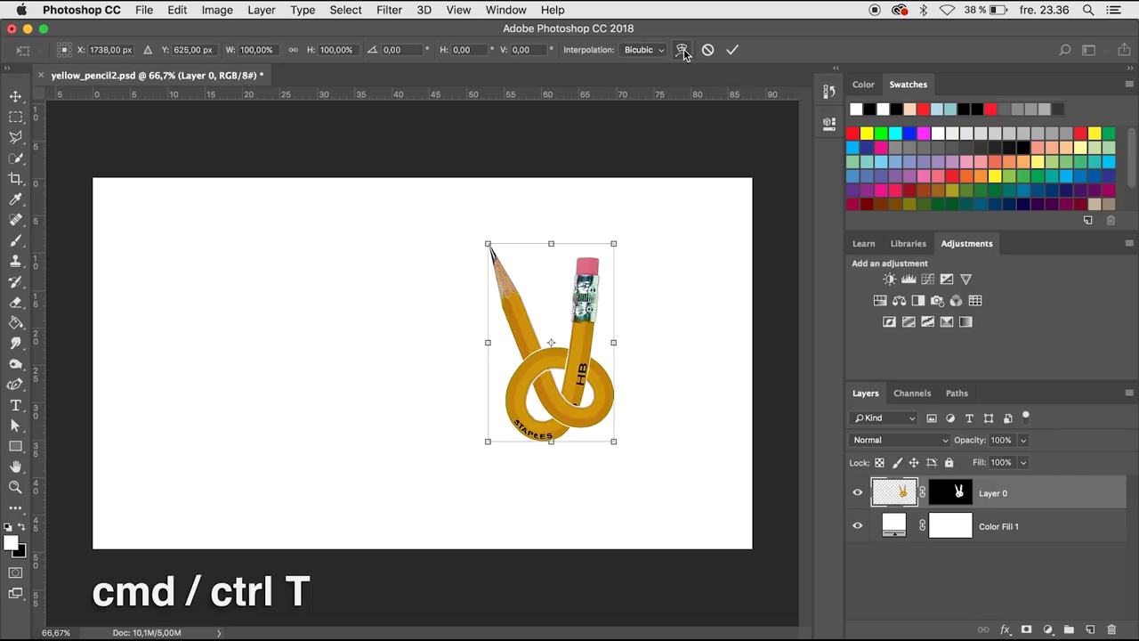
drag(627, 455, 404, 428)
click(731, 49)
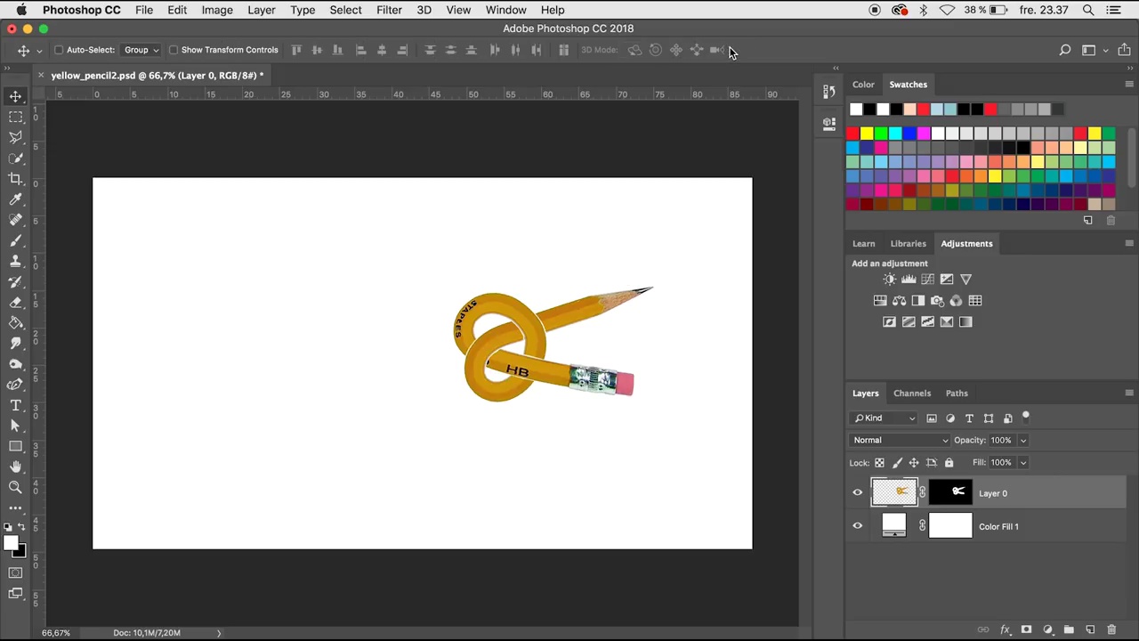
key(super+plus)
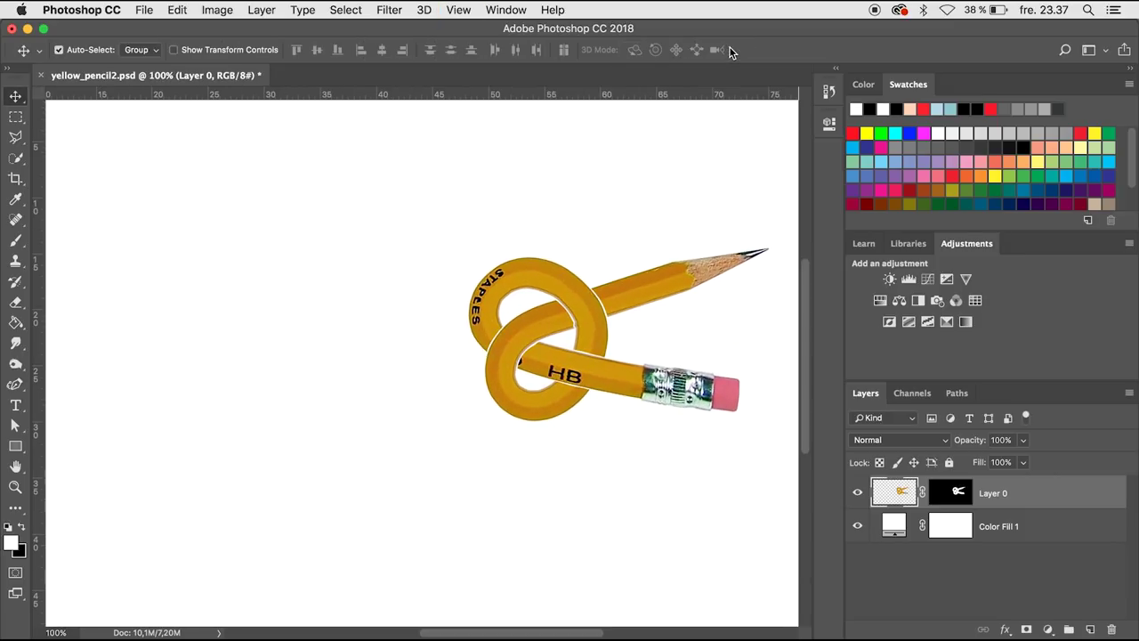
key(super+plus)
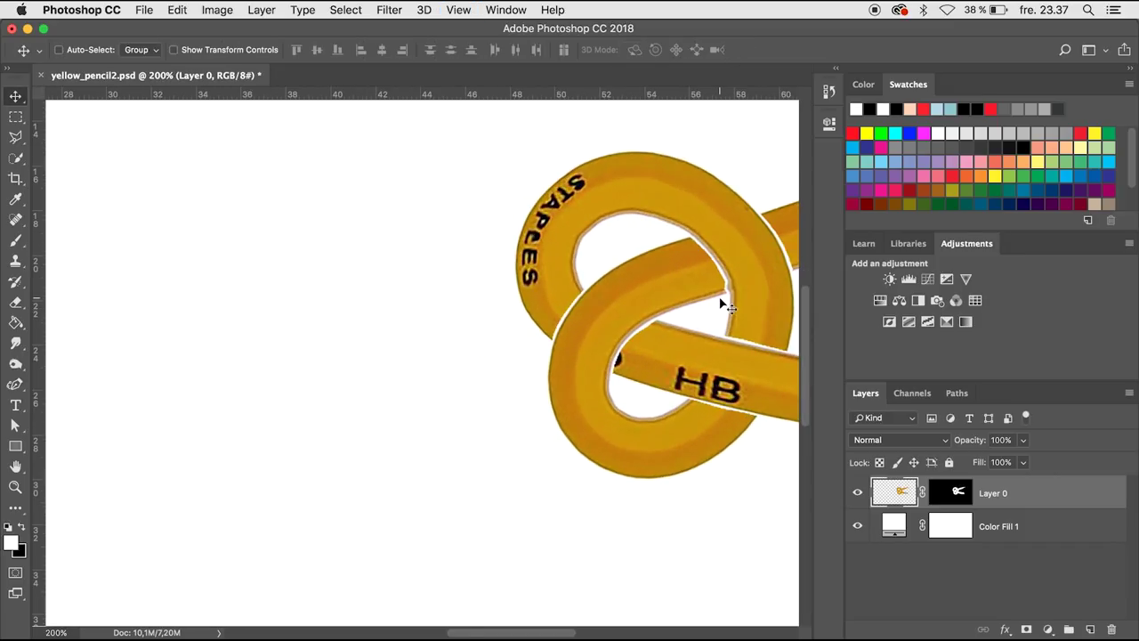
scroll(721, 303, right, 5)
scroll(722, 302, right, 3)
scroll(722, 302, up, 2)
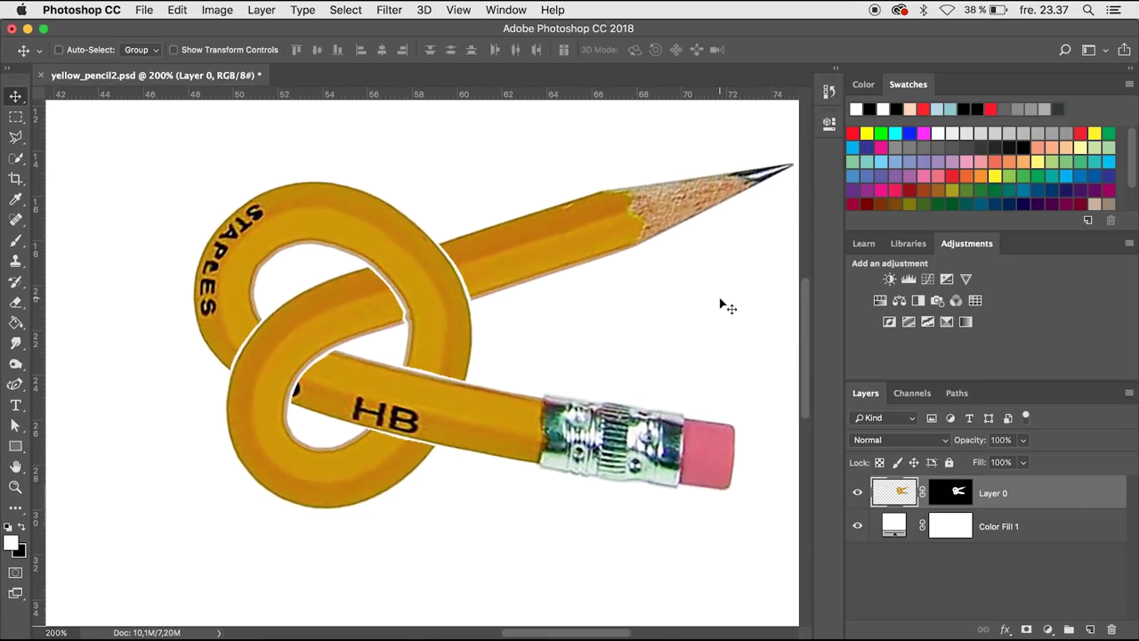
View the pencil's layer mask and Polygonal Lasso the lower crossing gap.
alt+click(951, 496)
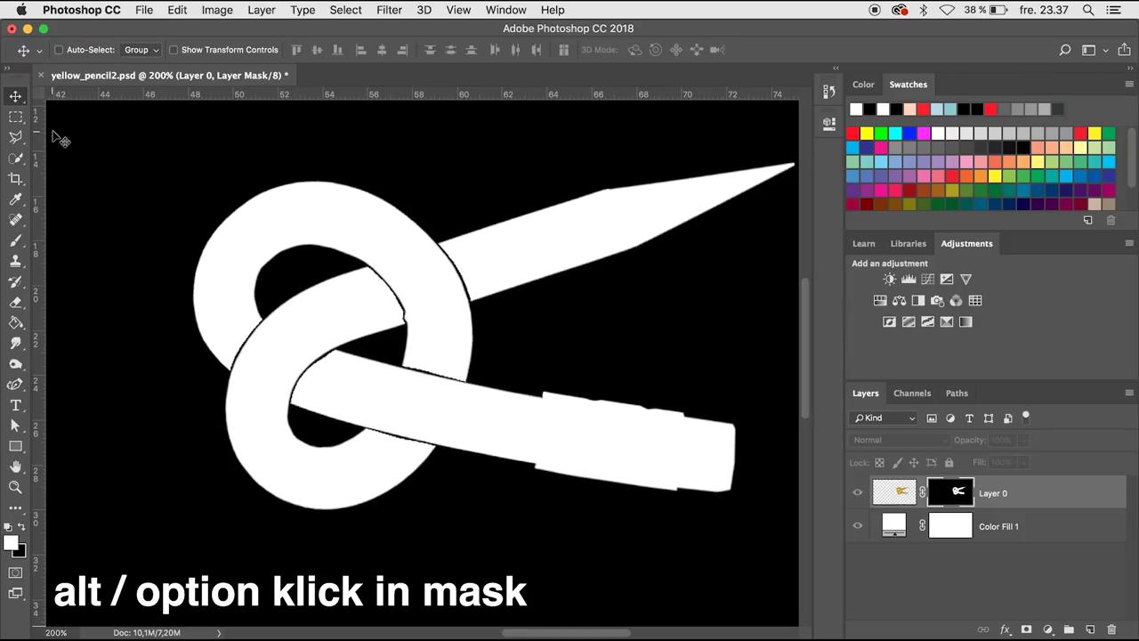
click(16, 136)
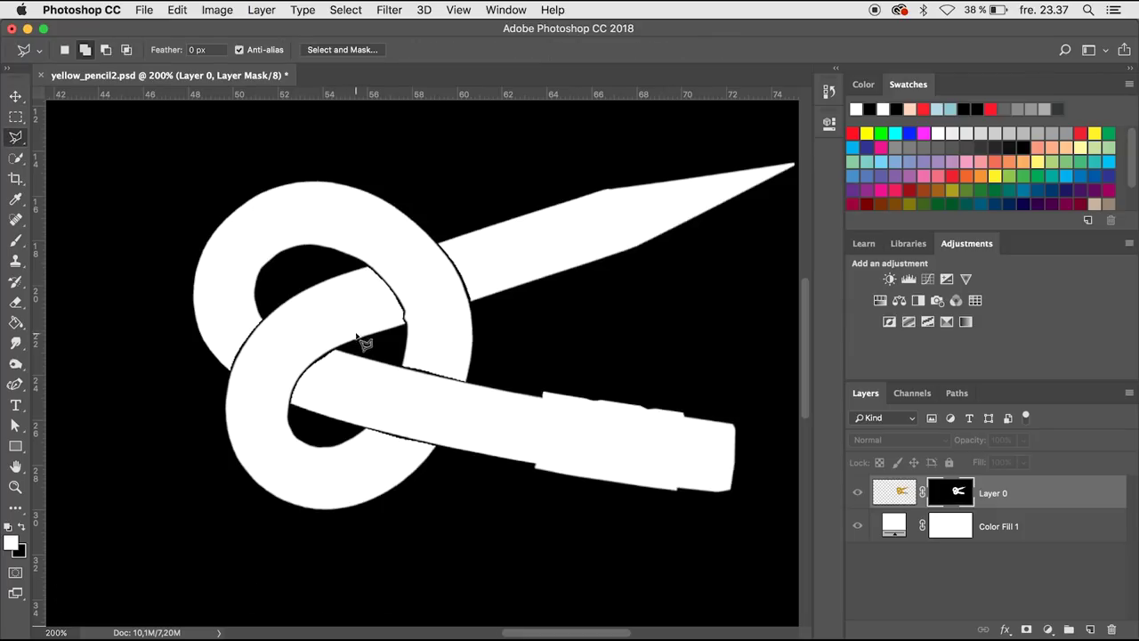
click(405, 321)
click(471, 304)
click(441, 242)
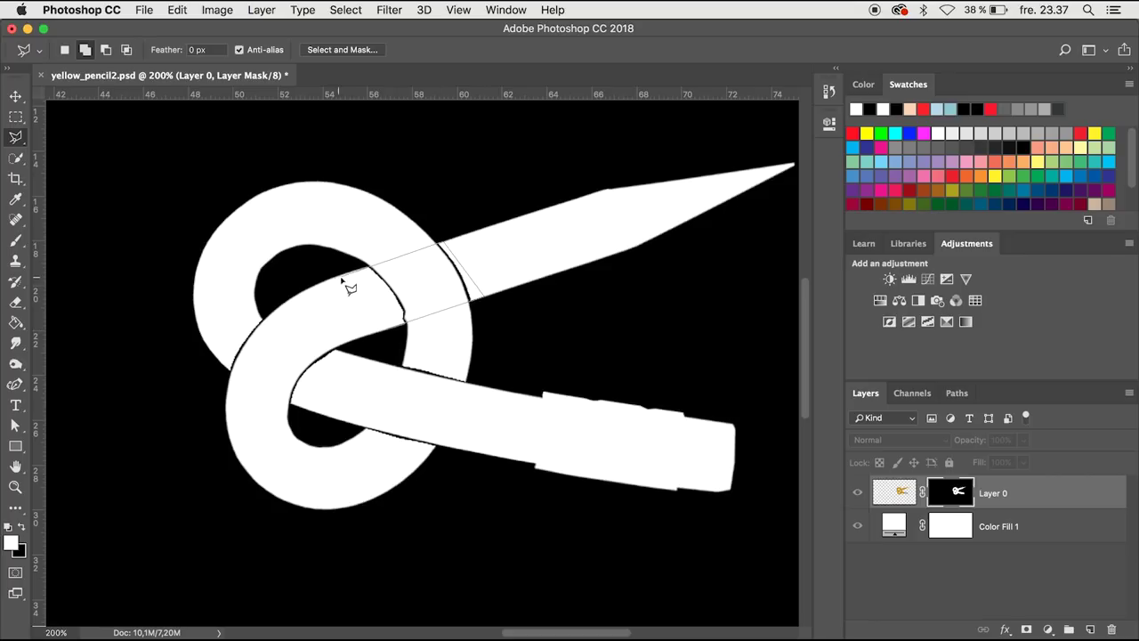
click(403, 365)
click(368, 428)
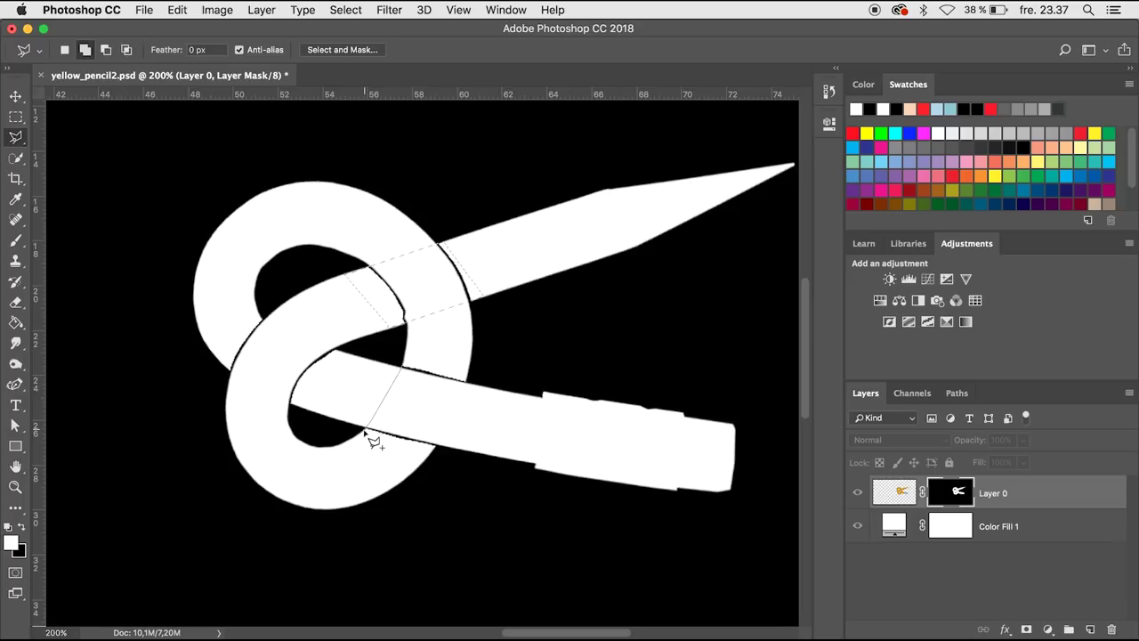
click(438, 444)
click(465, 381)
click(405, 365)
Add the upper crossing gap to the selection and fill it on the mask.
click(337, 350)
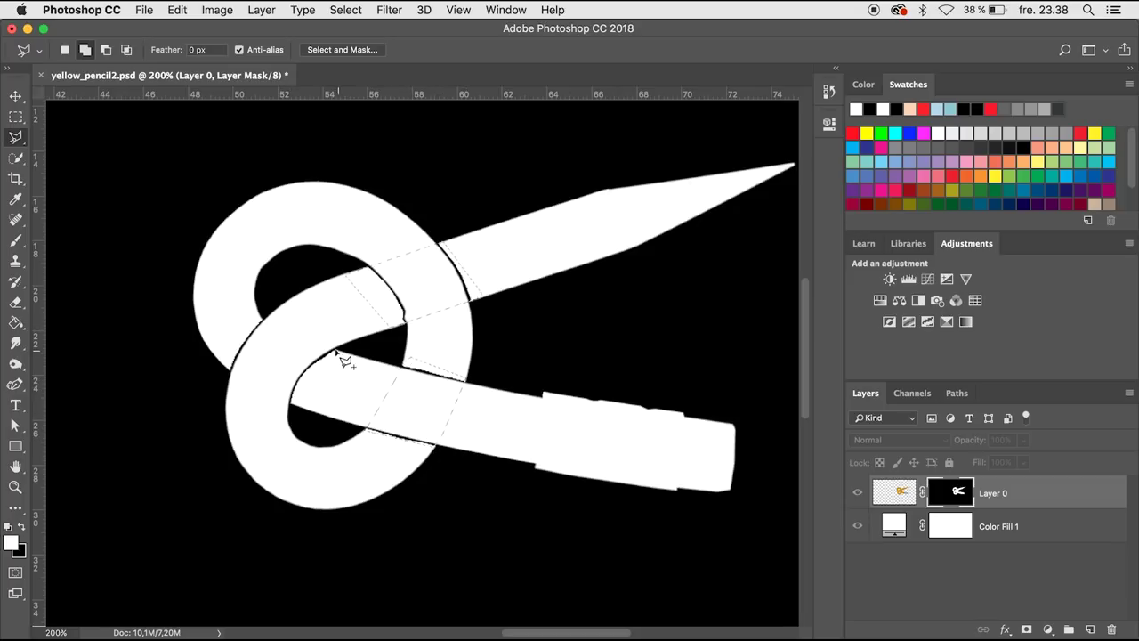
click(233, 322)
click(223, 350)
click(230, 367)
click(294, 408)
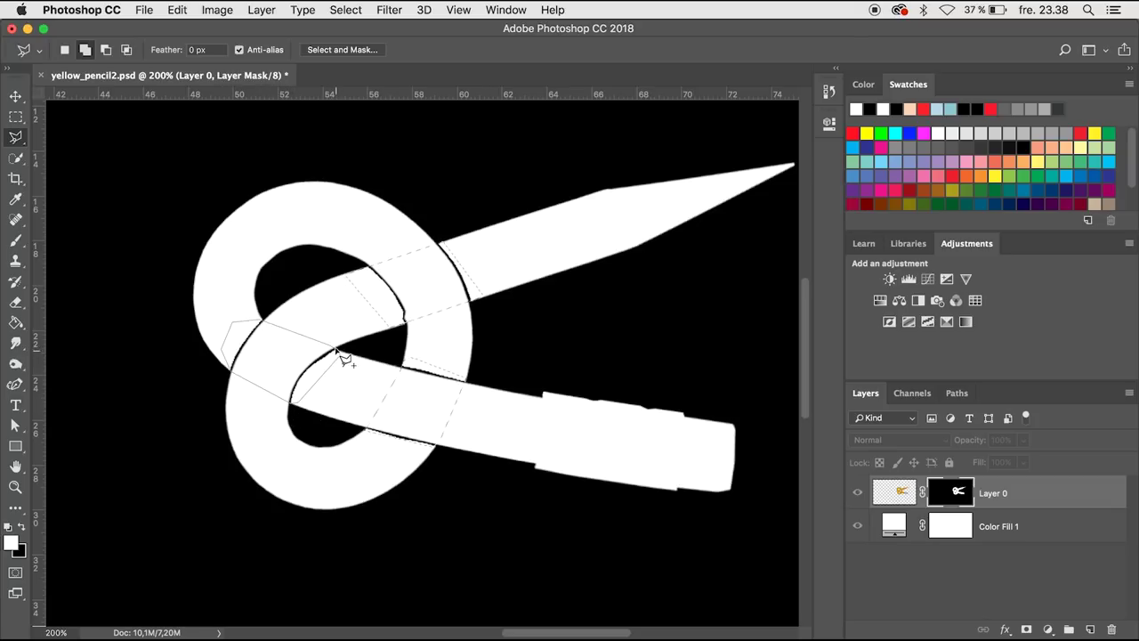
click(338, 352)
key(alt+BackSpace)
Fill the selected crossings with white via Edit > Fill, deselect, and return to the colour view.
click(177, 10)
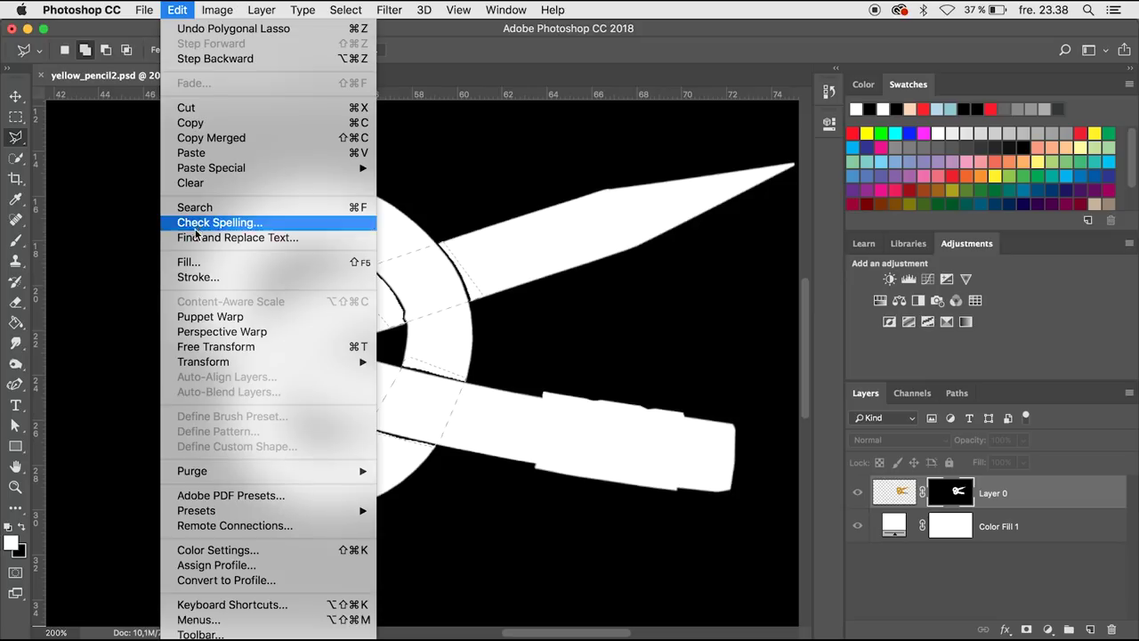
click(194, 261)
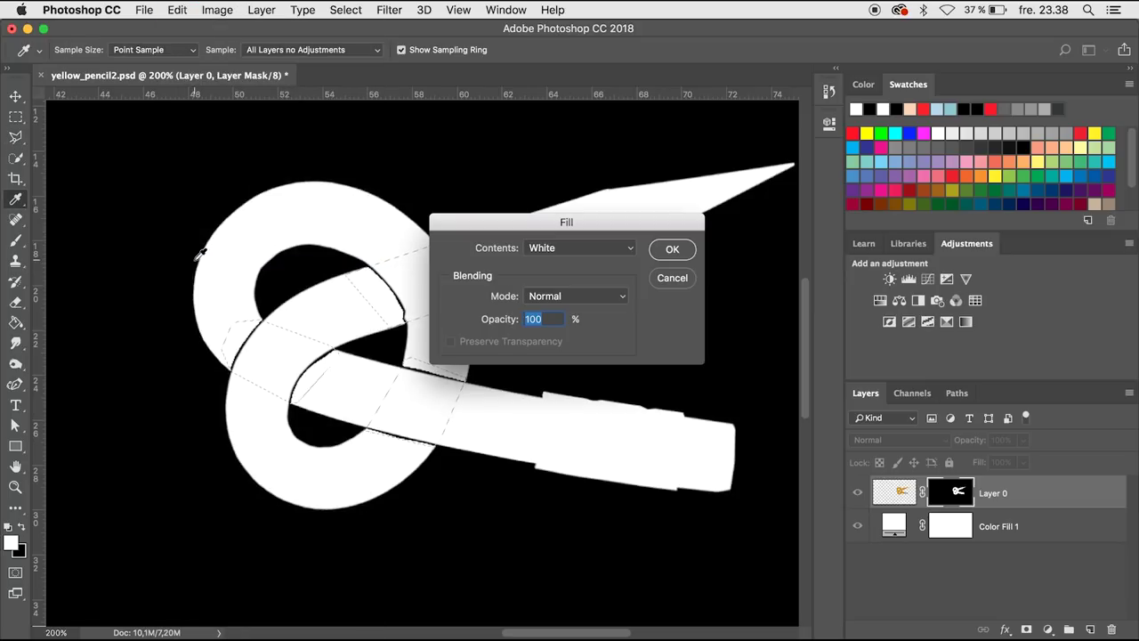
key(Return)
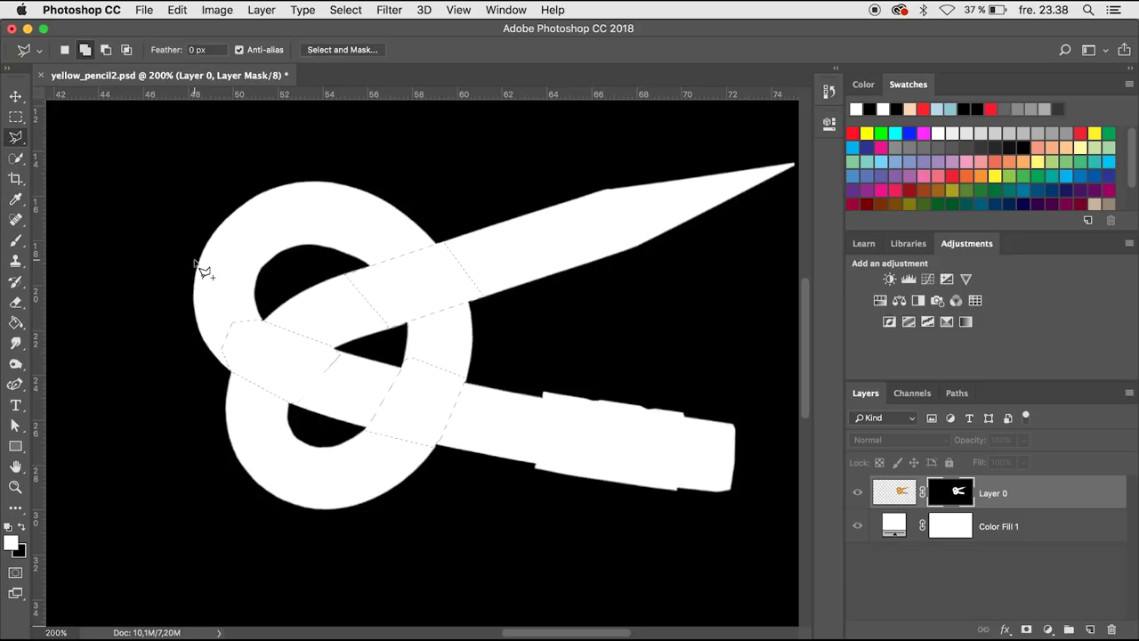
key(ctrl+d)
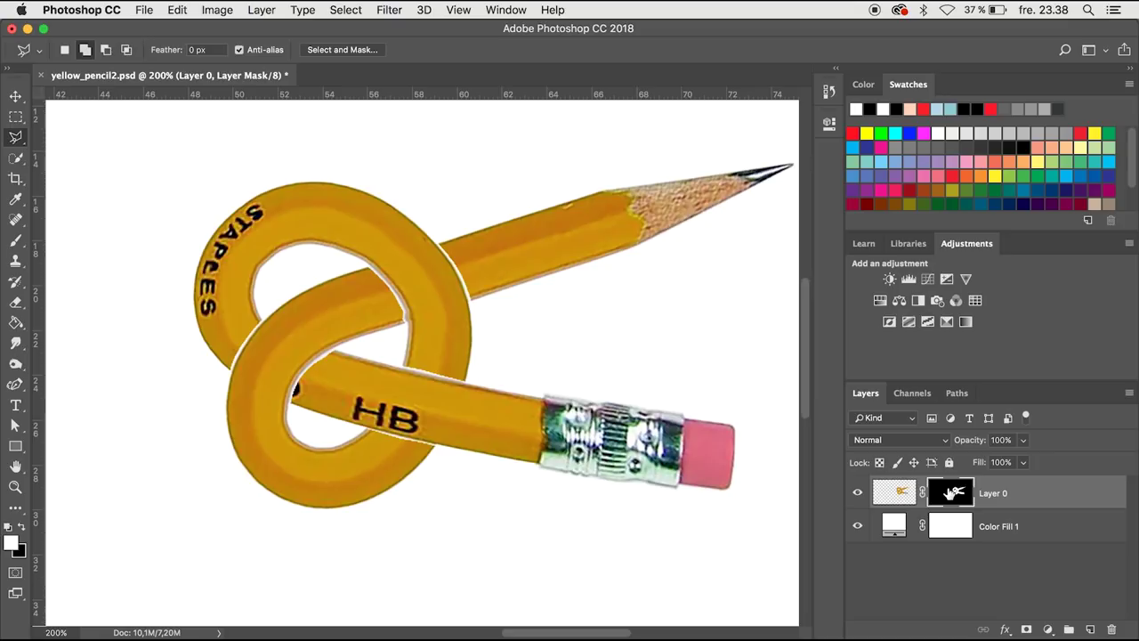
alt+click(948, 493)
click(16, 261)
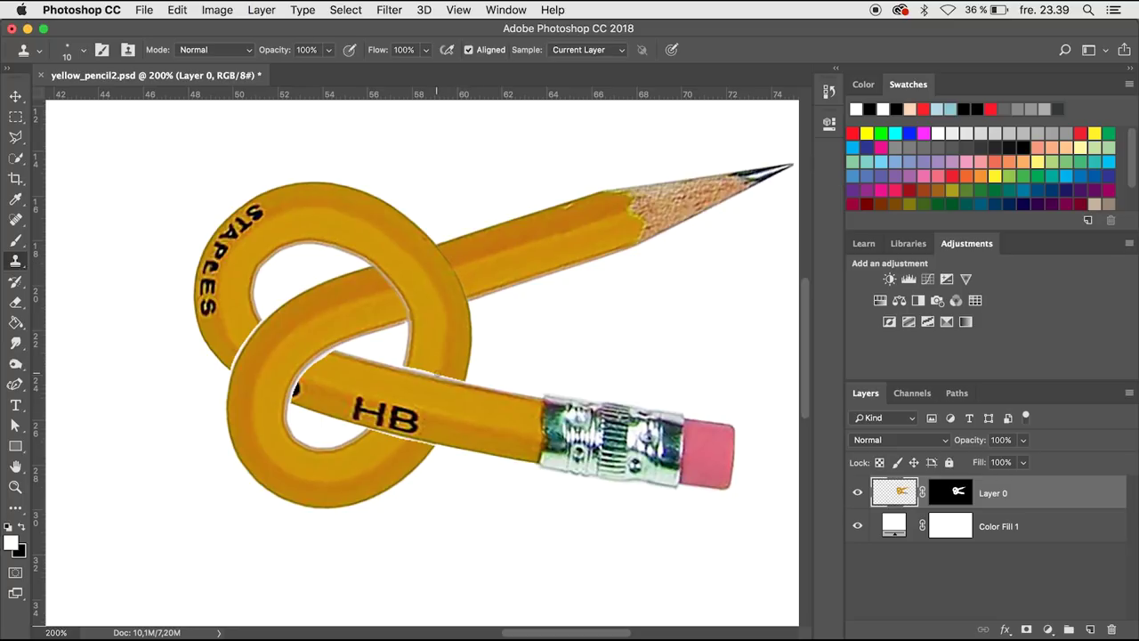
Clone Stamp over the rough edge and dark spot on the loop, then zoom out.
mouse_move(428, 367)
mouse_down()
mouse_move(407, 365)
mouse_move(428, 372)
mouse_up()
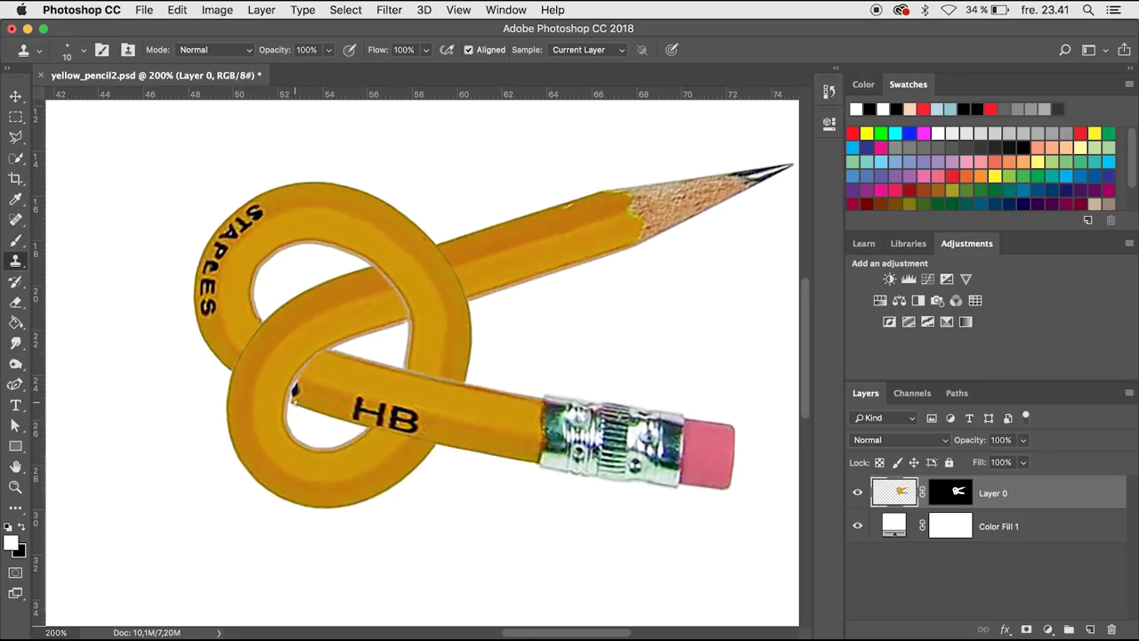
drag(295, 402, 292, 384)
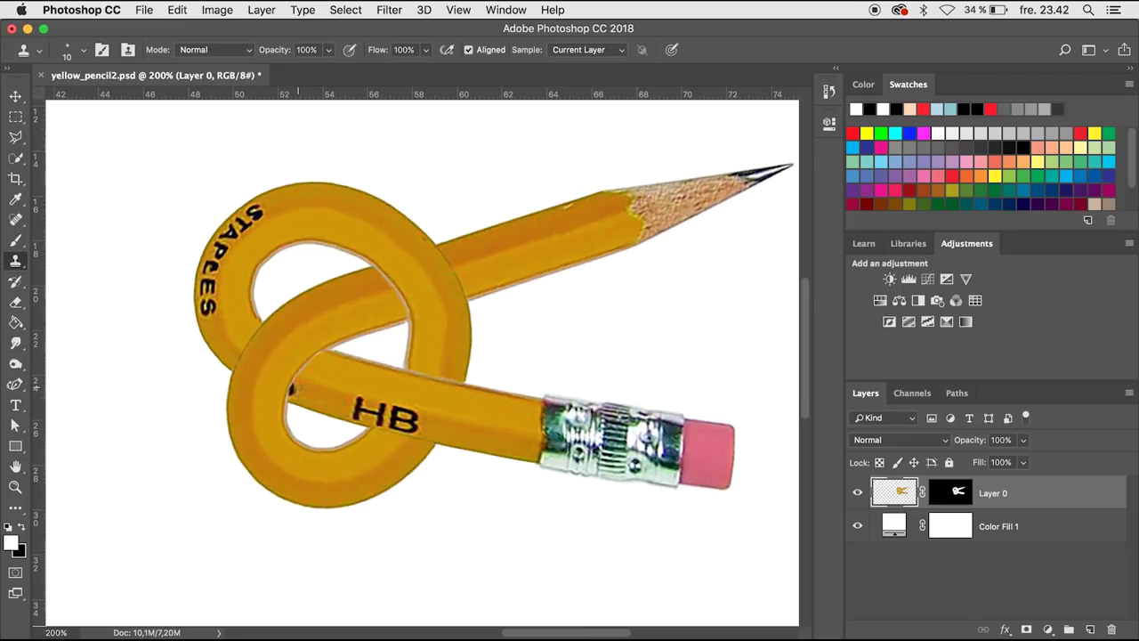
key(super+minus)
key(super+minus)
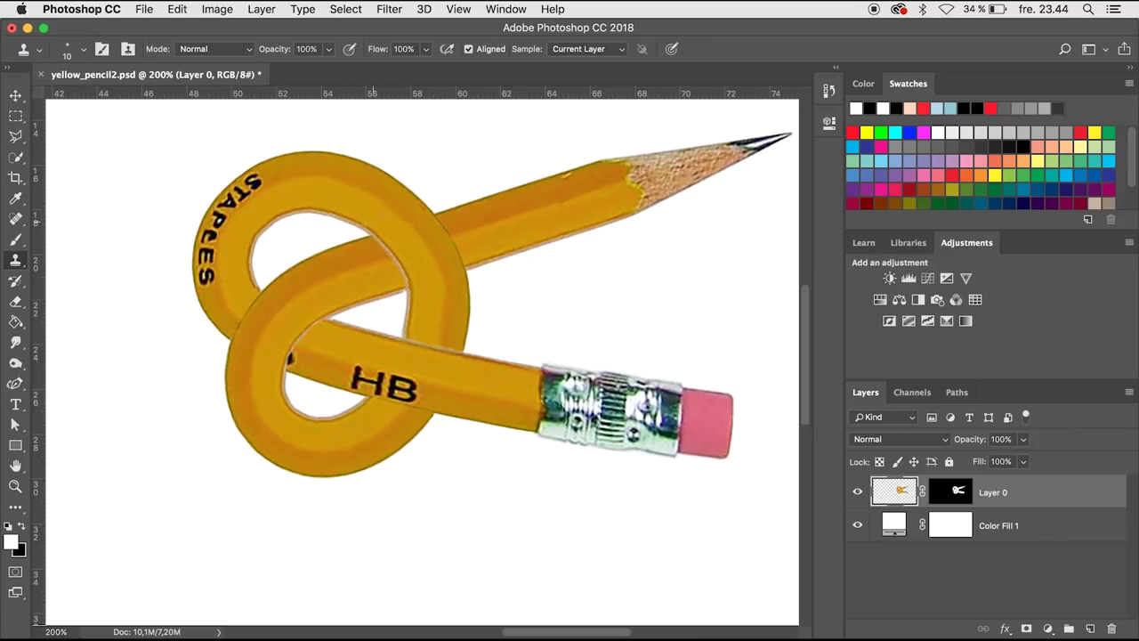
click(388, 11)
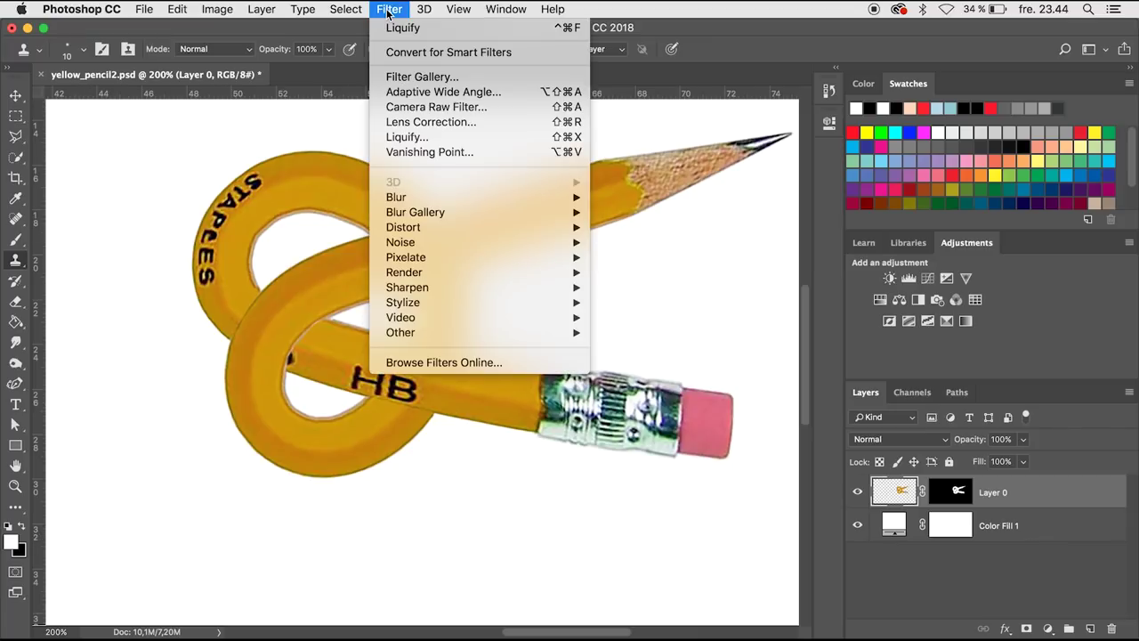
Smooth the loop crossing's edges with Liquify's Forward Warp, using a progressively smaller brush.
click(399, 136)
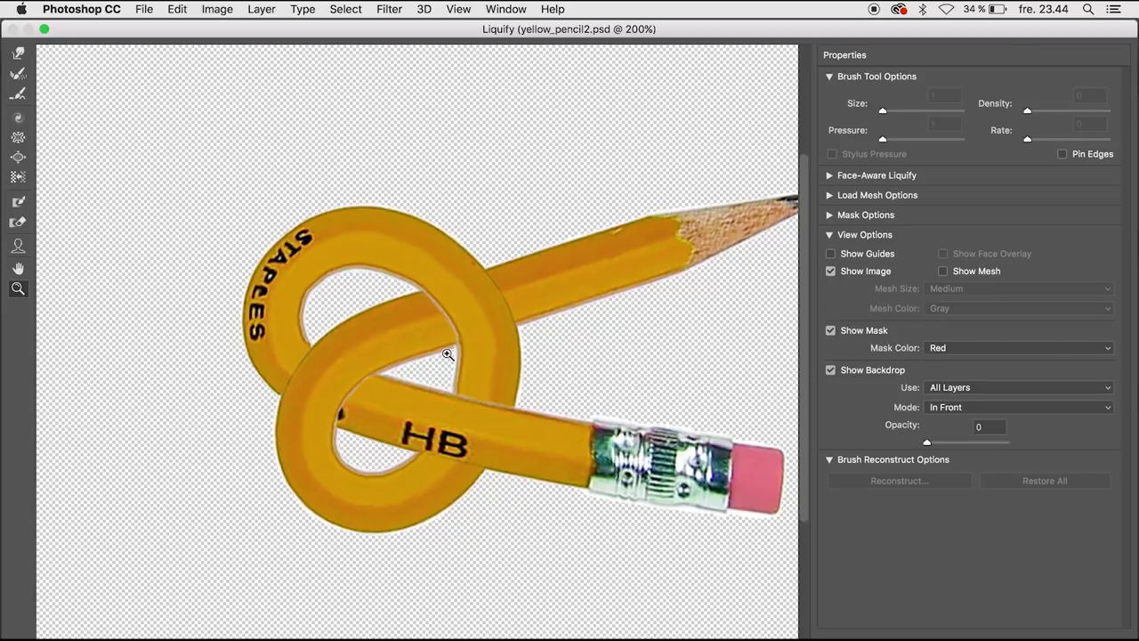
click(447, 354)
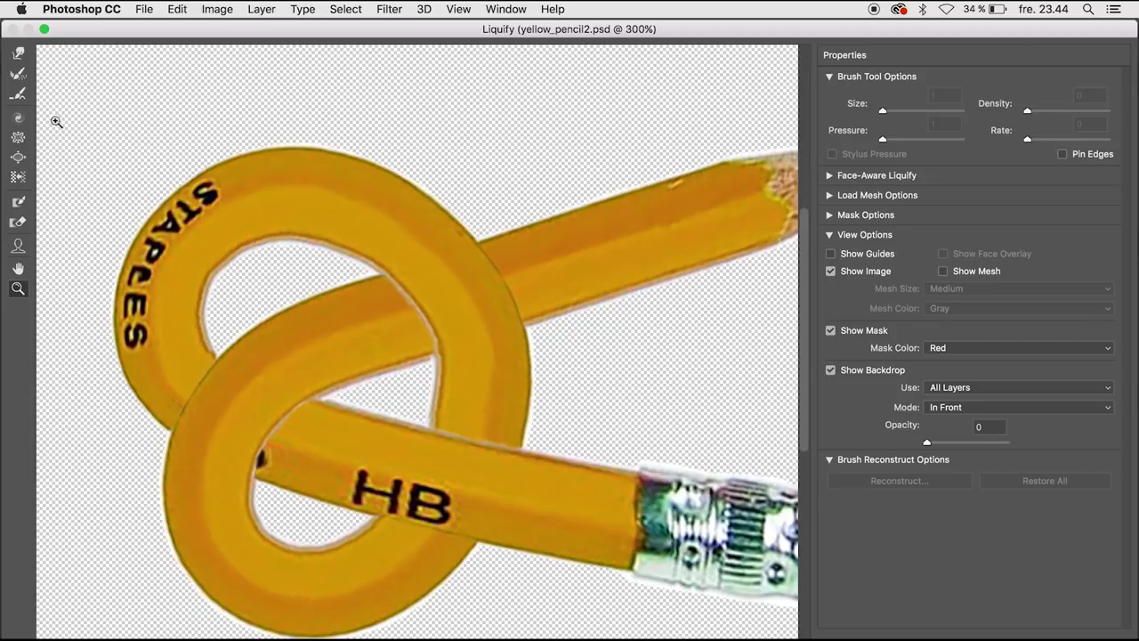
click(18, 52)
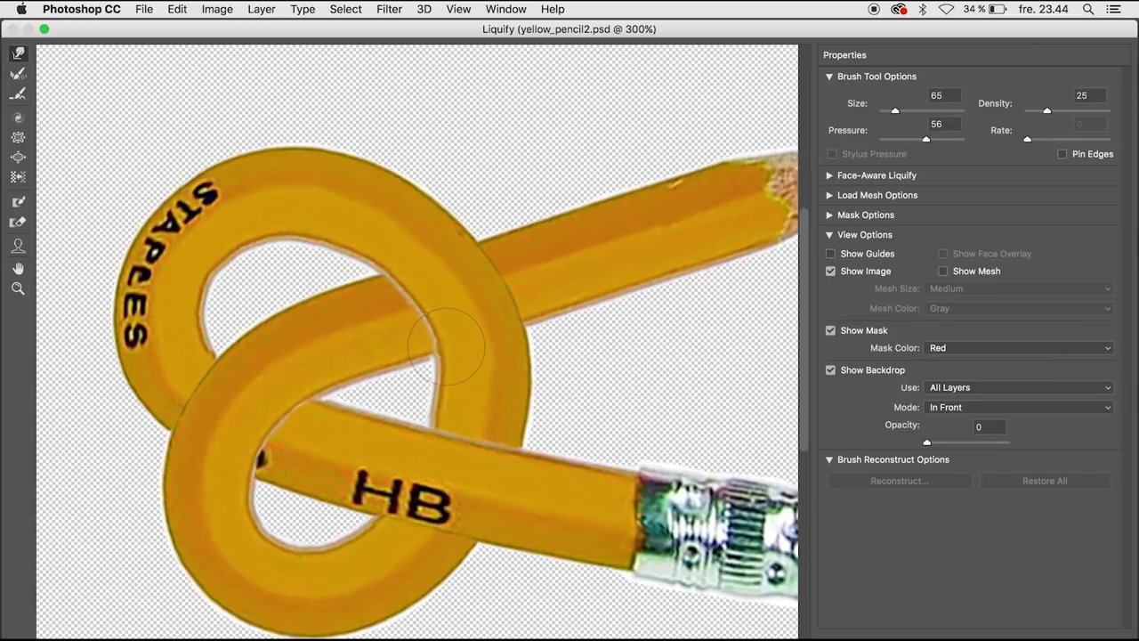
drag(433, 373, 418, 365)
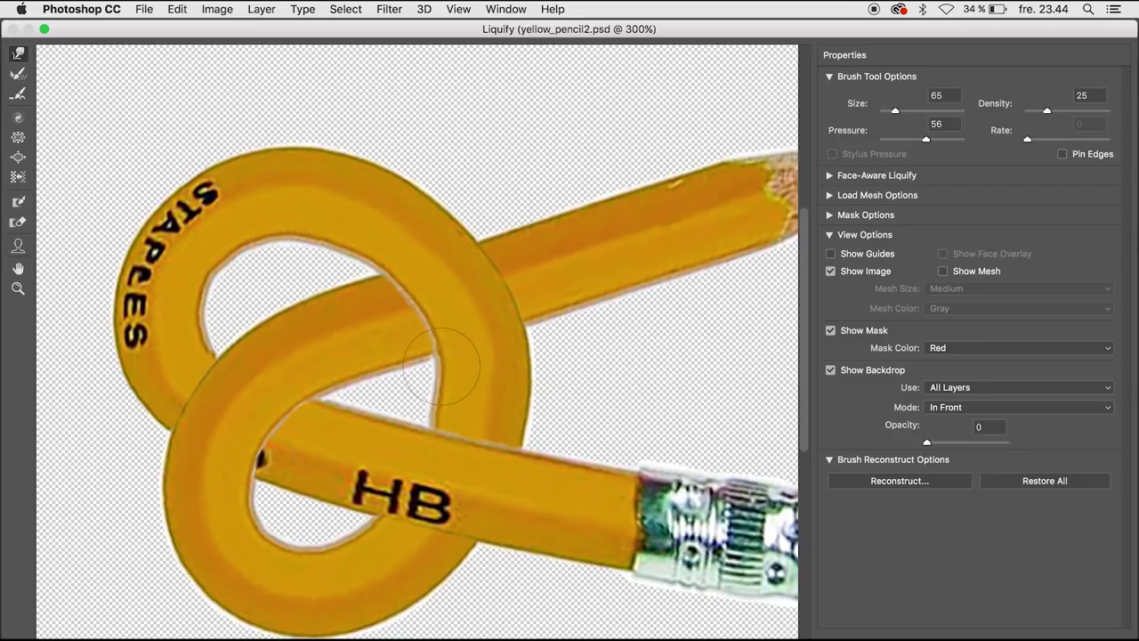
key(bracketleft)
key(bracketleft)
drag(406, 395, 430, 392)
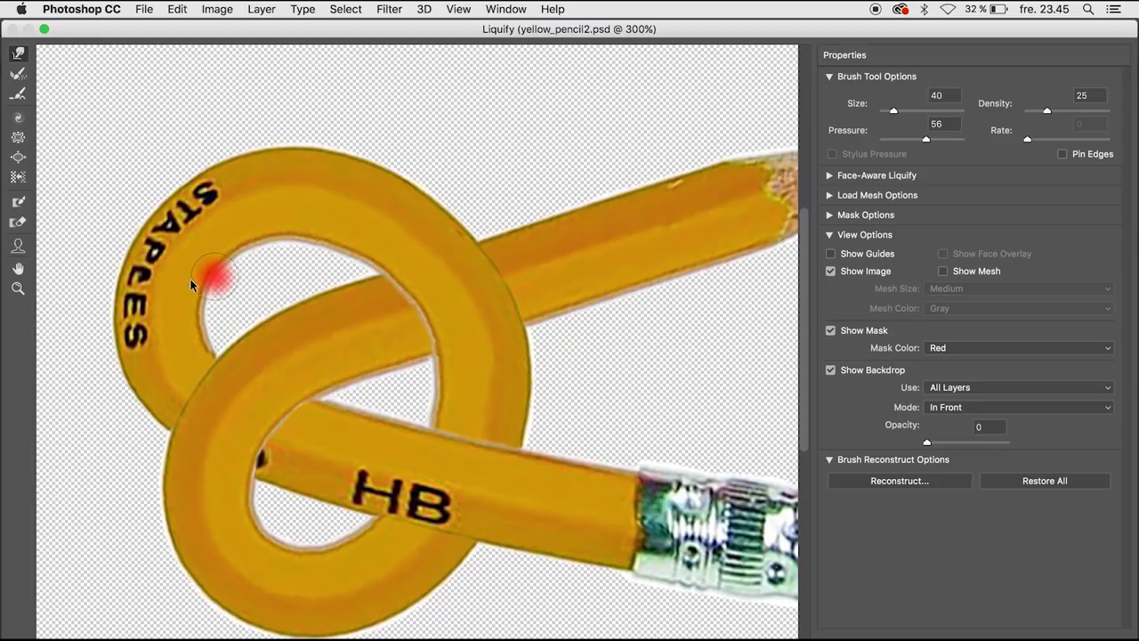
key(bracketleft)
key(bracketleft)
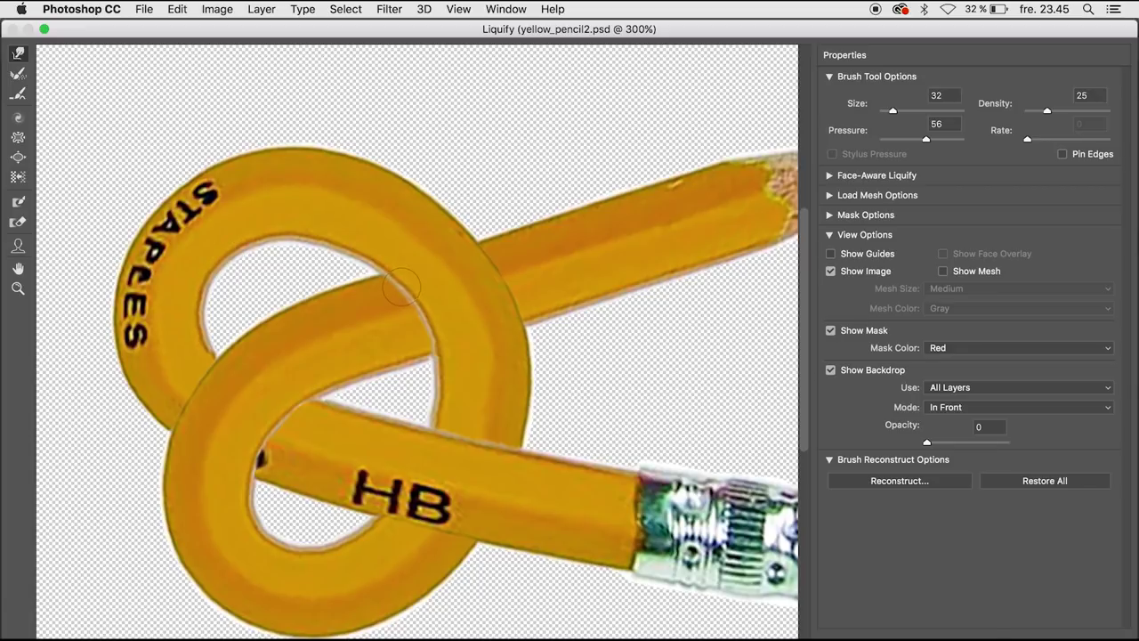
key(Return)
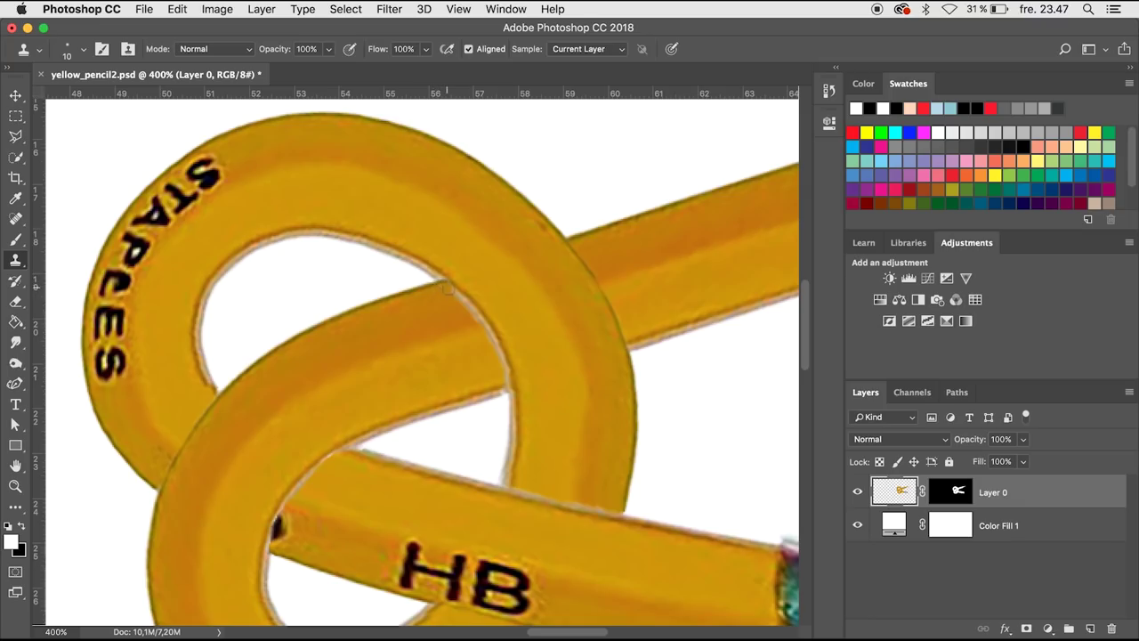
Clone-stamp along the loop/shaft crossing seams and over the dark mark at the pencil edge.
drag(450, 287, 502, 378)
mouse_move(298, 477)
mouse_down()
mouse_move(317, 481)
mouse_move(330, 462)
mouse_up()
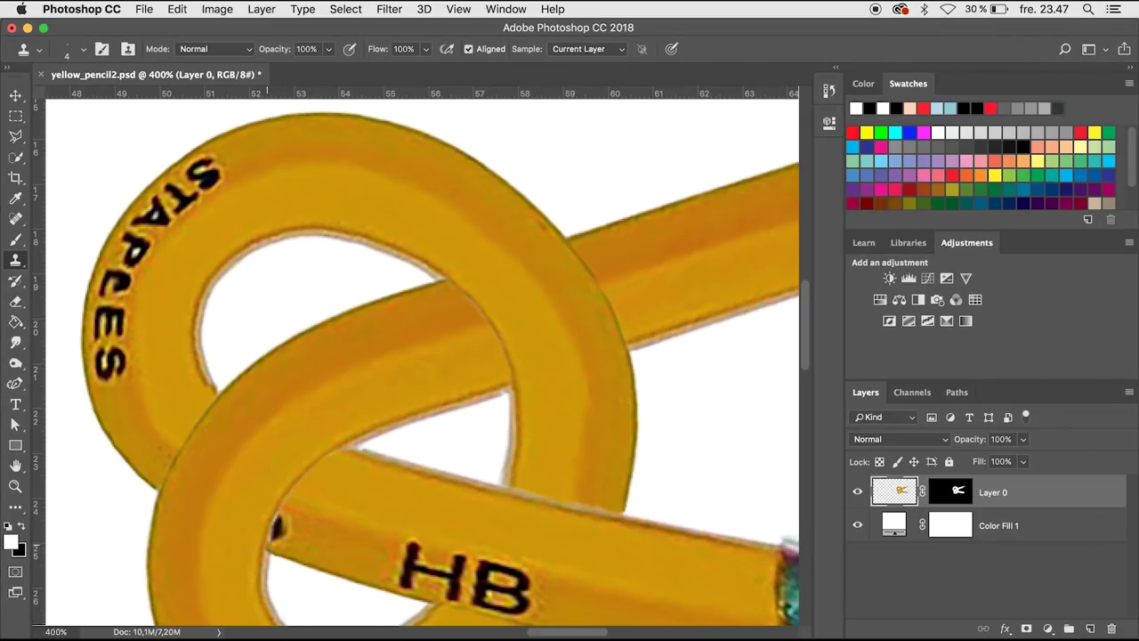
mouse_move(275, 534)
mouse_down()
mouse_move(278, 514)
mouse_move(279, 537)
mouse_up()
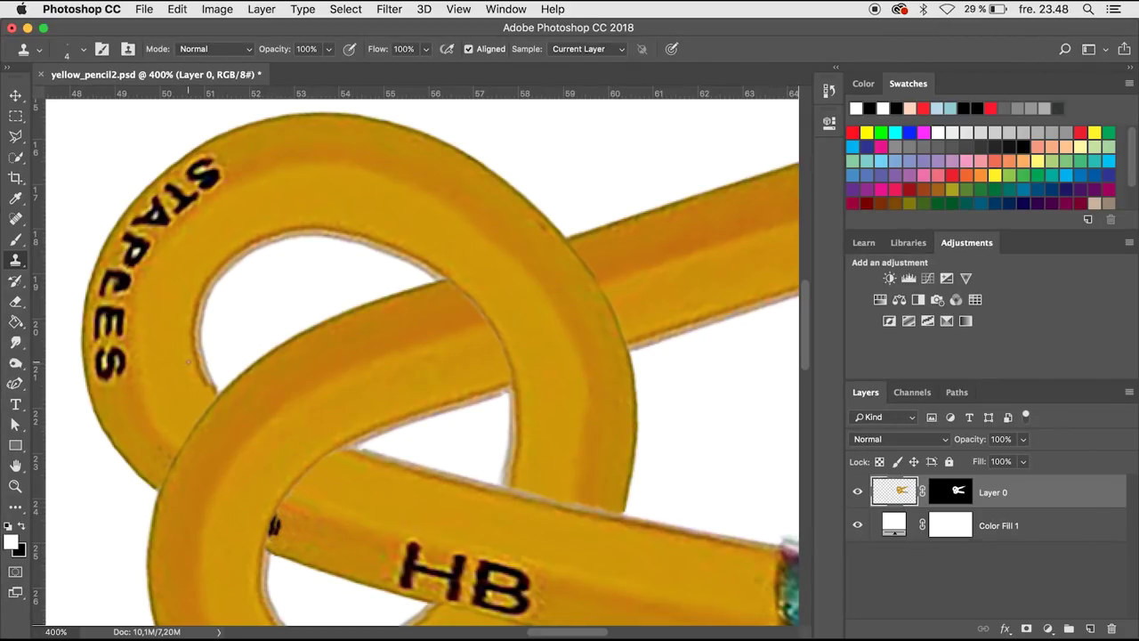
scroll(578, 383, down, 5)
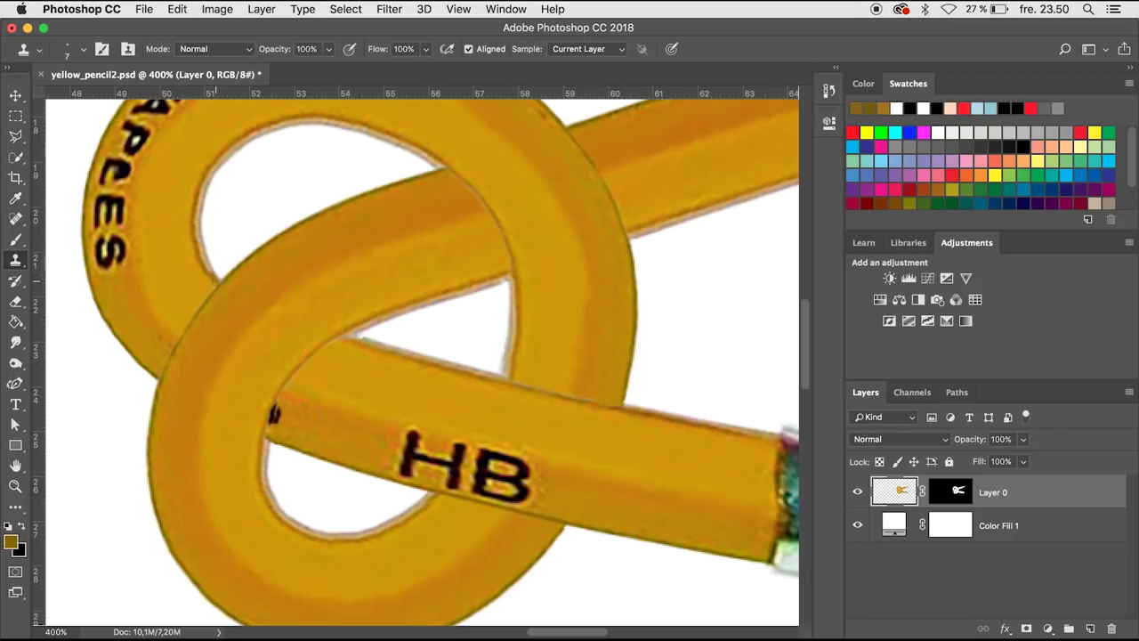
Paint black on Layer 0's mask to hide the grey fringe along the pencil and loop inner edges.
key(super+backslash)
key(d)
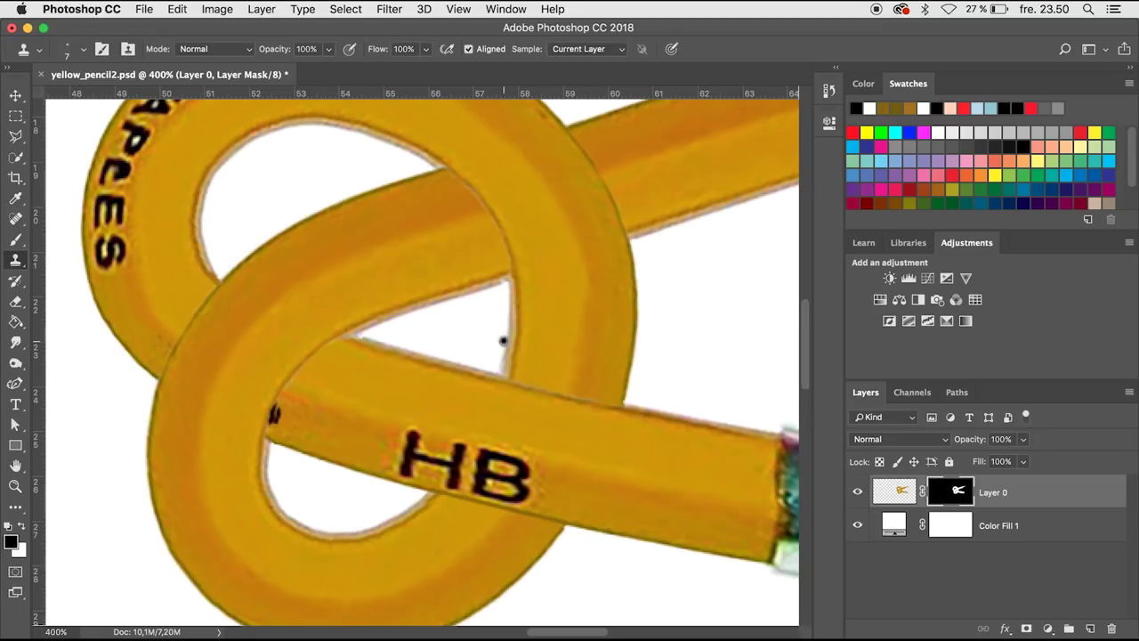
key(b)
drag(507, 325, 503, 371)
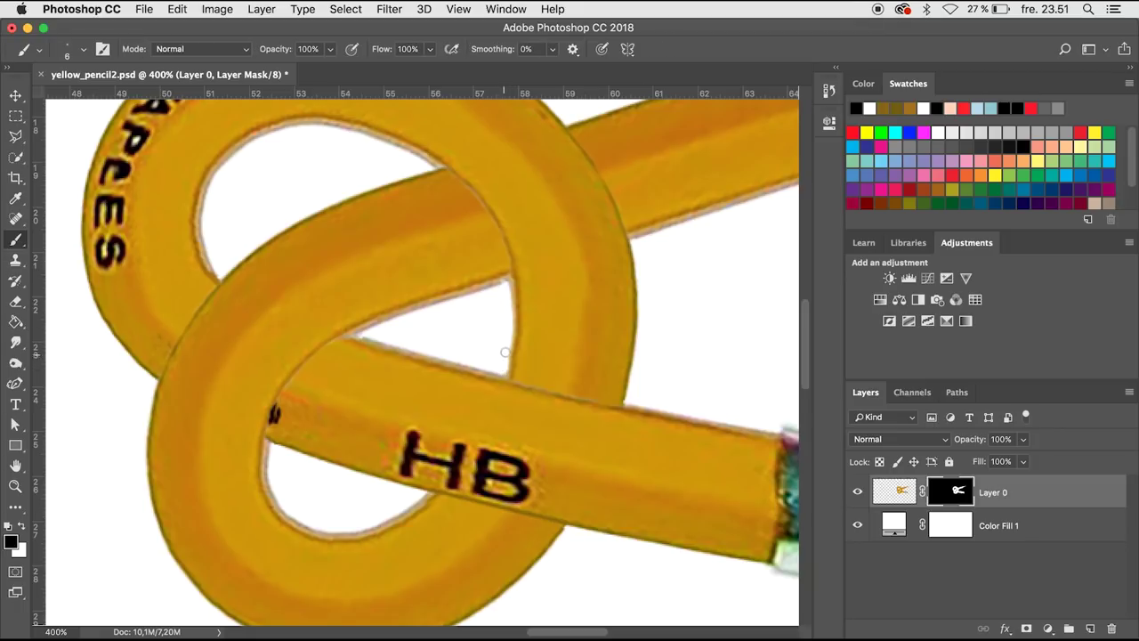
mouse_move(415, 497)
mouse_down()
mouse_move(347, 530)
mouse_move(307, 527)
mouse_move(281, 512)
mouse_move(271, 452)
mouse_up()
mouse_move(216, 267)
mouse_down()
mouse_move(203, 215)
mouse_move(212, 175)
mouse_move(255, 136)
mouse_move(361, 130)
mouse_move(412, 155)
mouse_move(377, 155)
mouse_up()
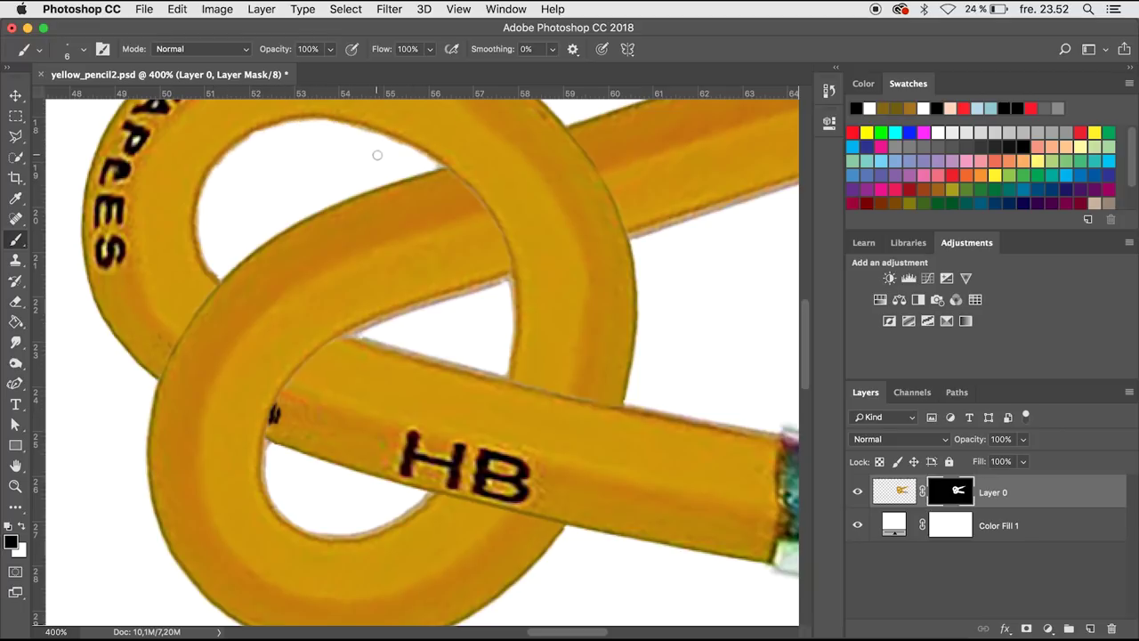
Mask the fringe at the gap edges and along the pencil's lower edge with straight strokes.
drag(497, 283, 505, 281)
drag(418, 309, 360, 333)
shift+click(358, 334)
scroll(399, 317, right, 7)
scroll(399, 317, up, 3)
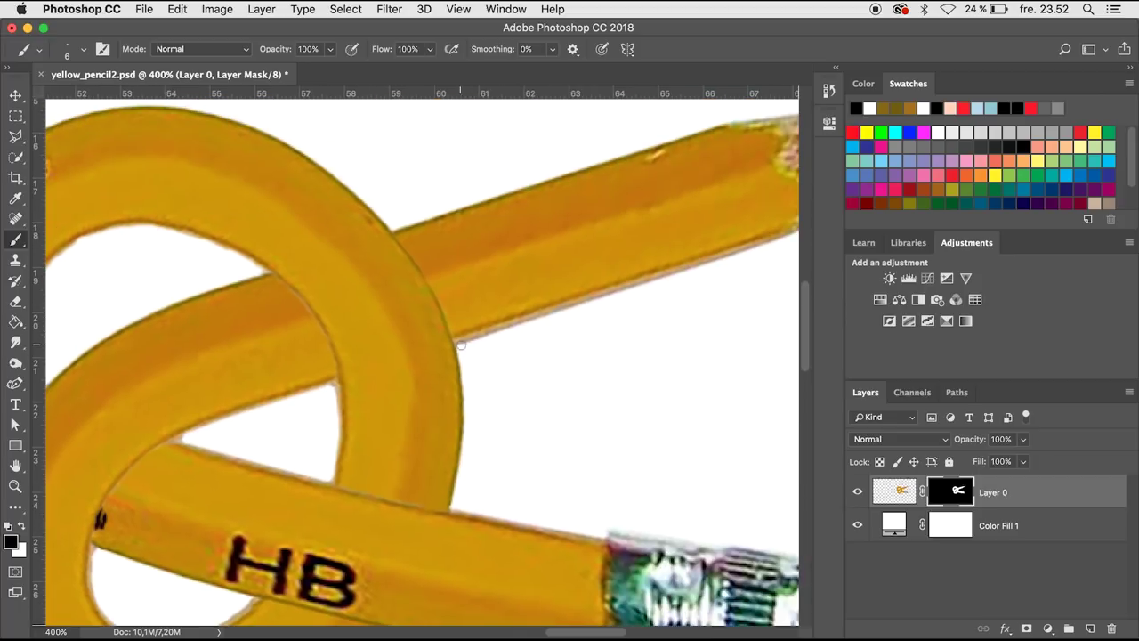
shift+click(630, 282)
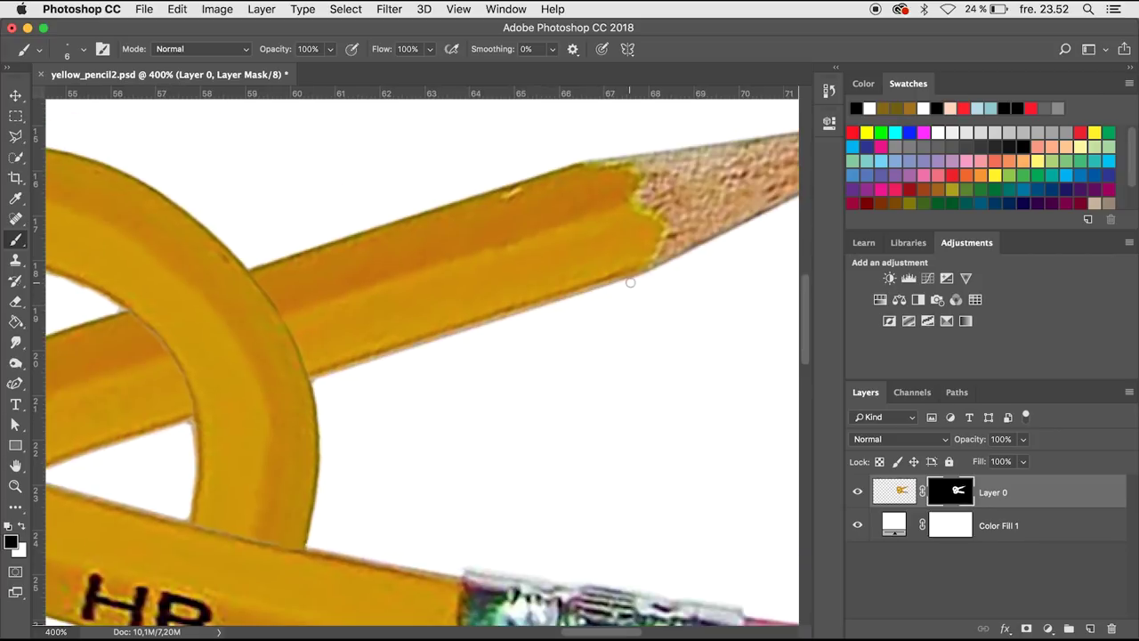
key(ctrl+0)
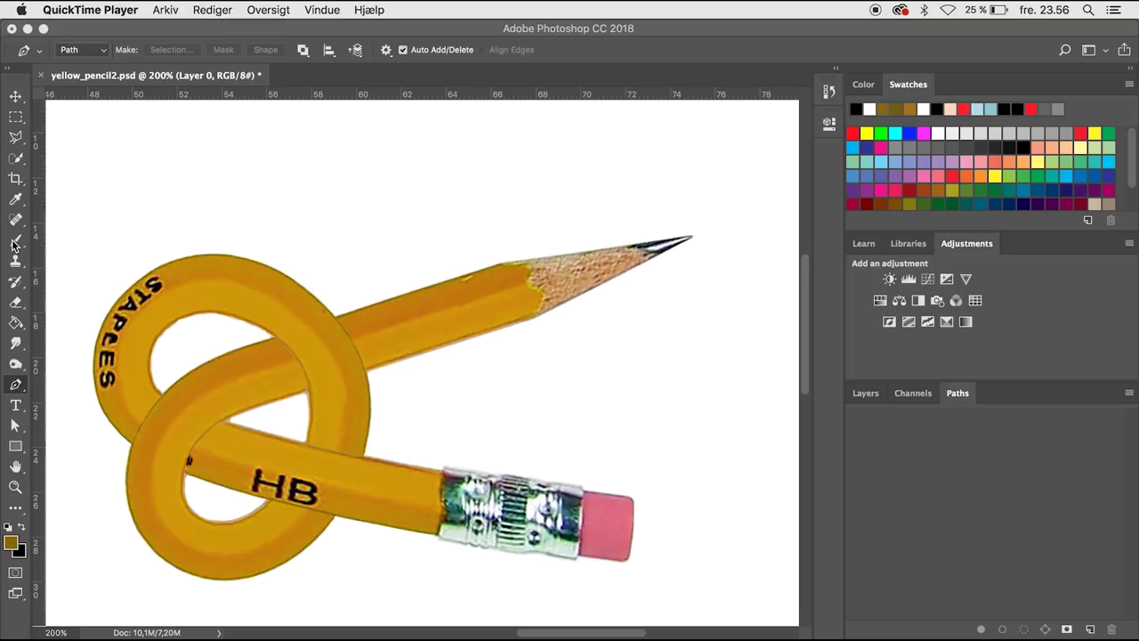
Start a Pen path along the shaft's upper strip and curve it around the lower loop.
right_click(12, 246)
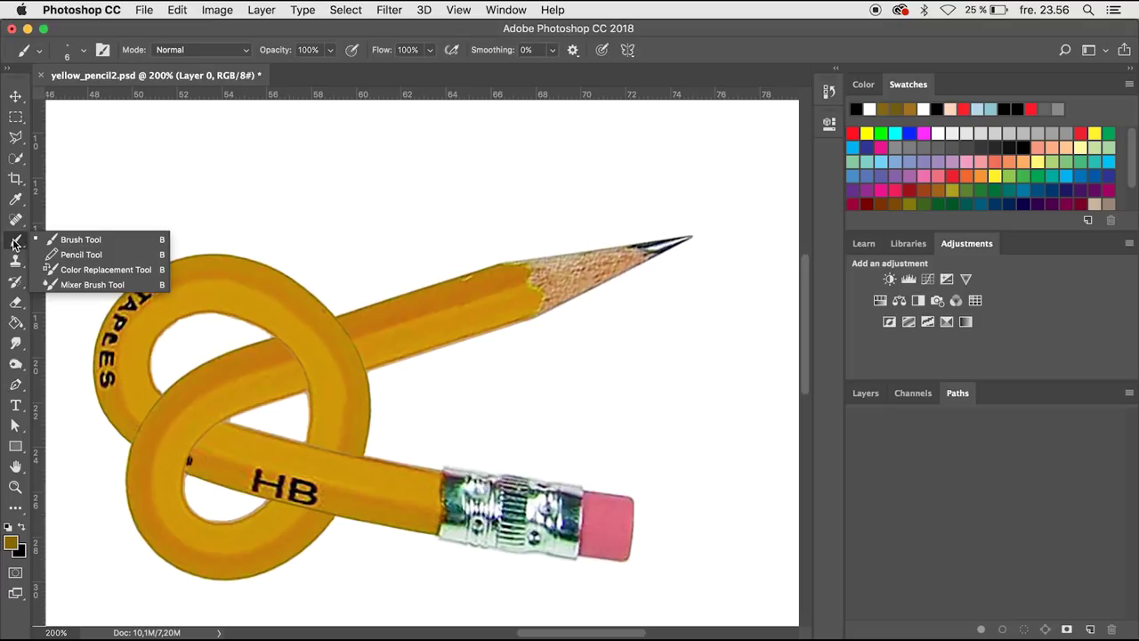
click(53, 240)
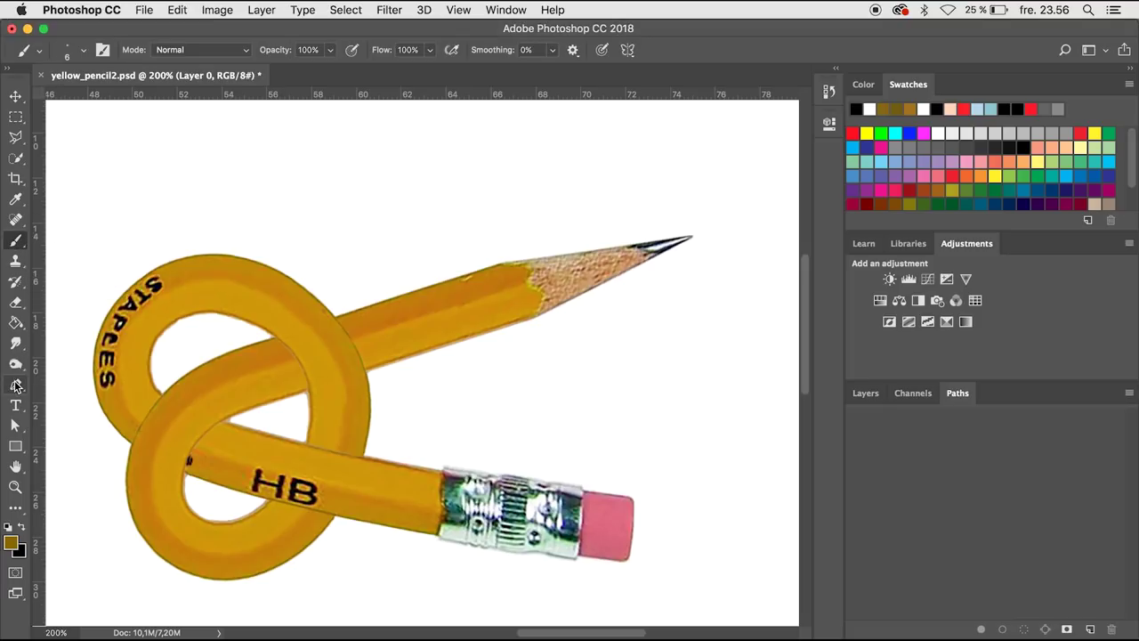
click(16, 383)
click(525, 285)
click(417, 318)
click(287, 362)
drag(224, 382, 206, 393)
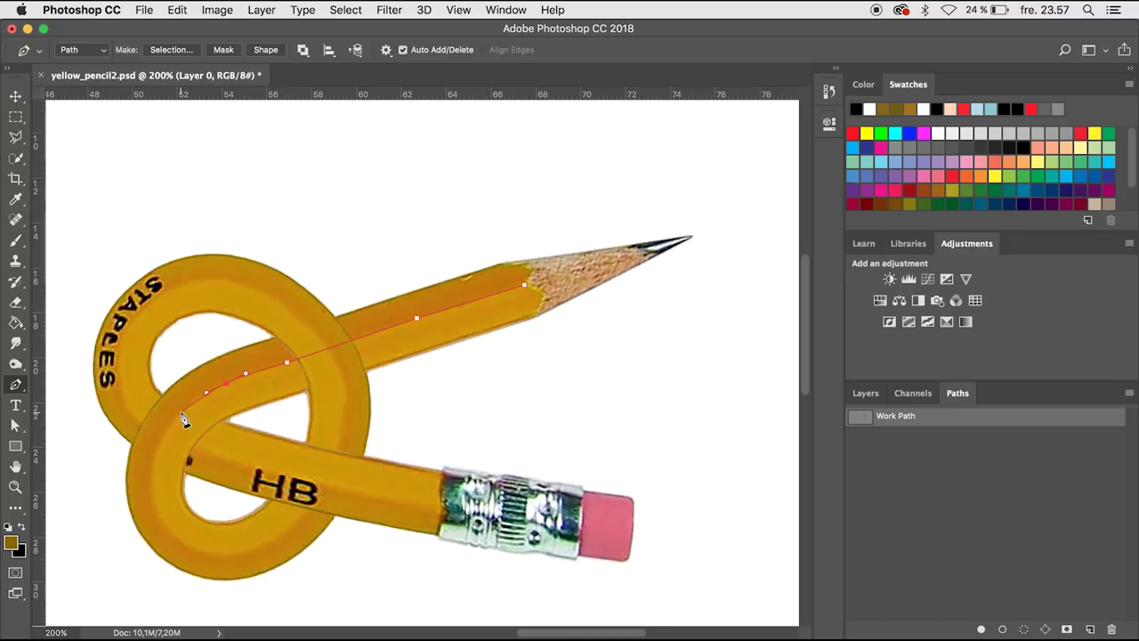
click(152, 493)
drag(165, 526, 173, 534)
click(153, 547)
drag(126, 472, 129, 457)
Continue the path back along the shaft's top edge and close it near the pencil tip.
click(142, 425)
click(177, 381)
click(233, 350)
click(253, 343)
click(357, 309)
click(452, 280)
click(502, 263)
click(525, 284)
Save the work path as Path 1 and load it as a selection.
double_click(893, 419)
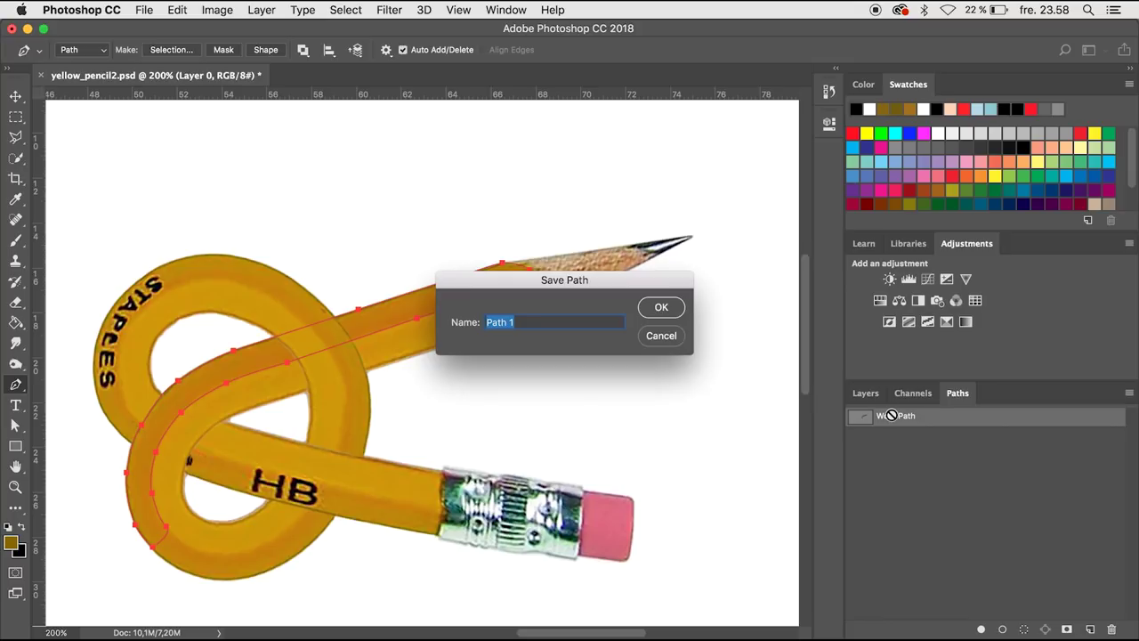
key(Return)
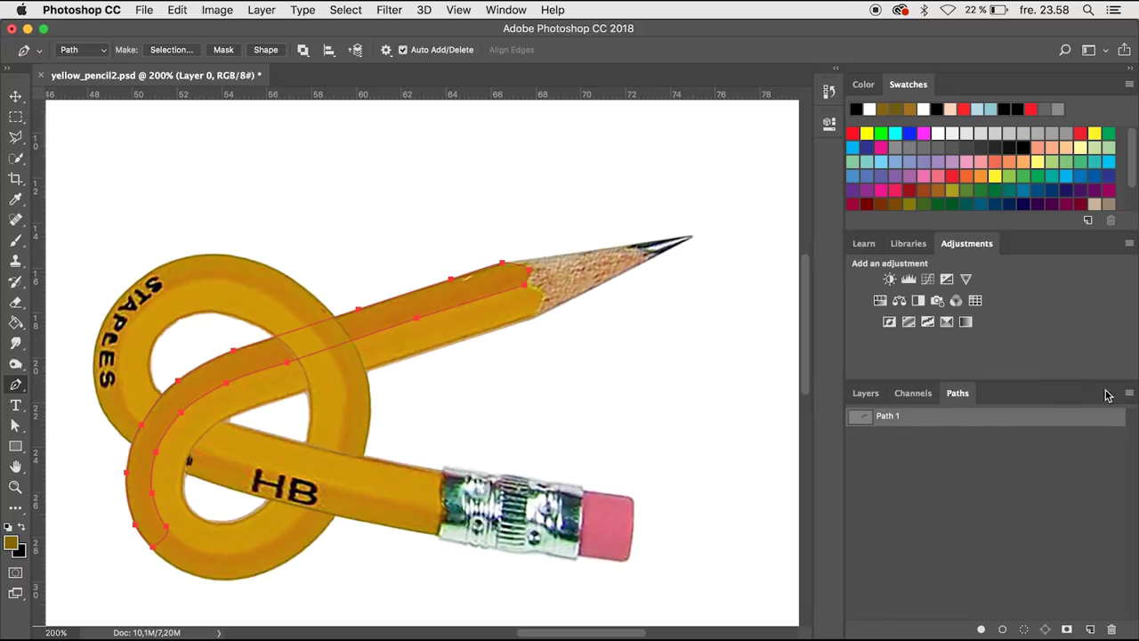
click(1128, 394)
click(1042, 478)
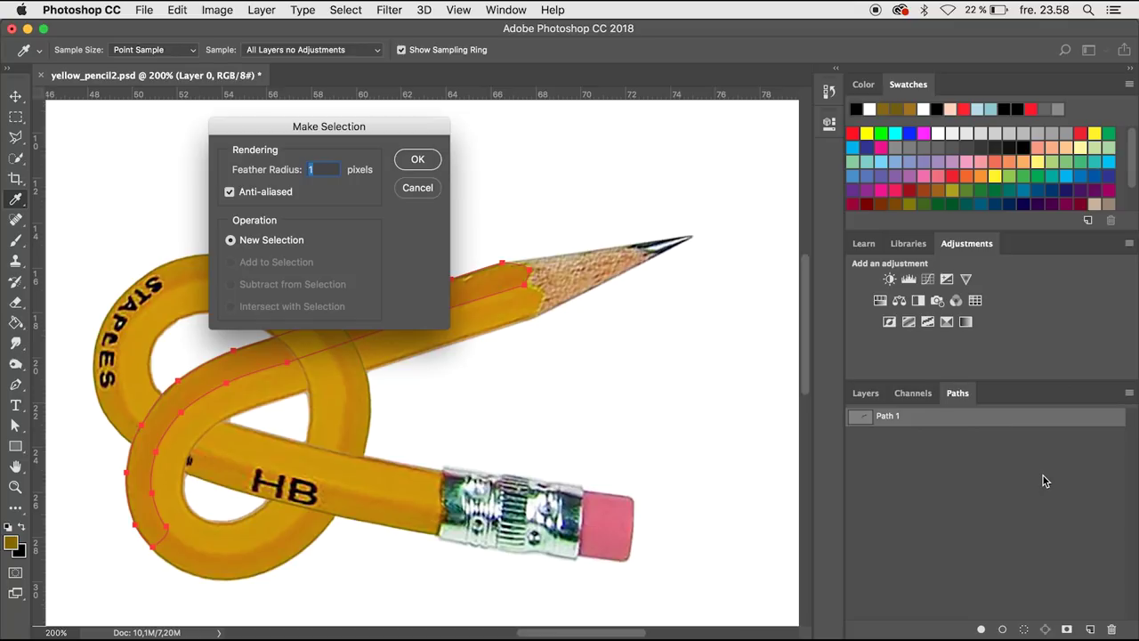
key(Return)
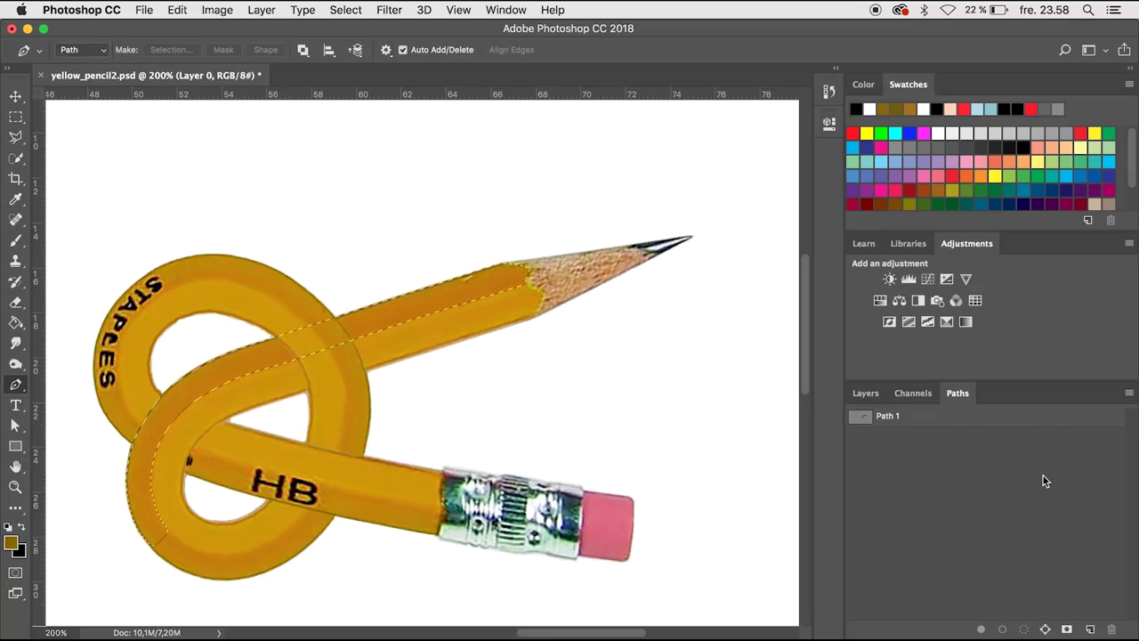
click(865, 393)
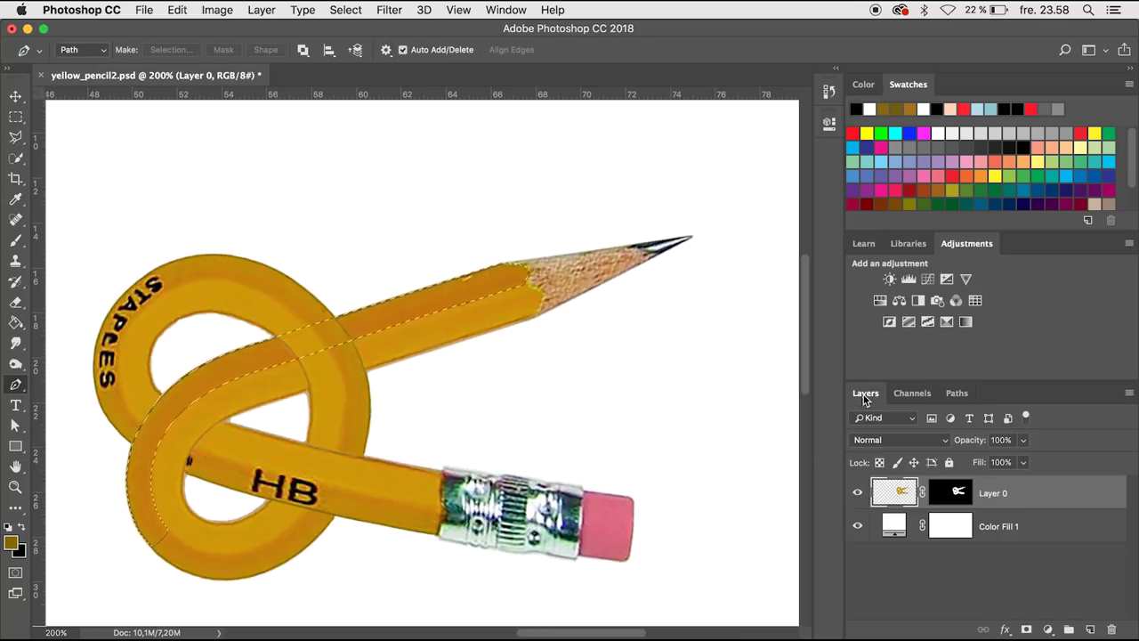
Add a Hue/Saturation adjustment over the strip selection, raising lightness and saturation.
click(880, 301)
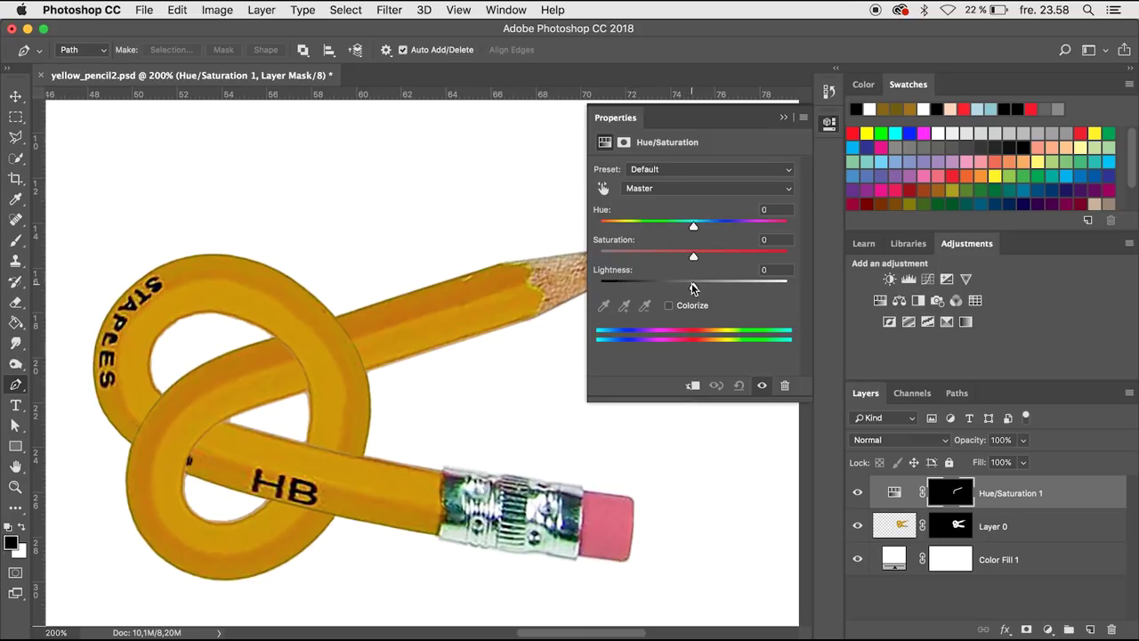
drag(692, 283, 722, 287)
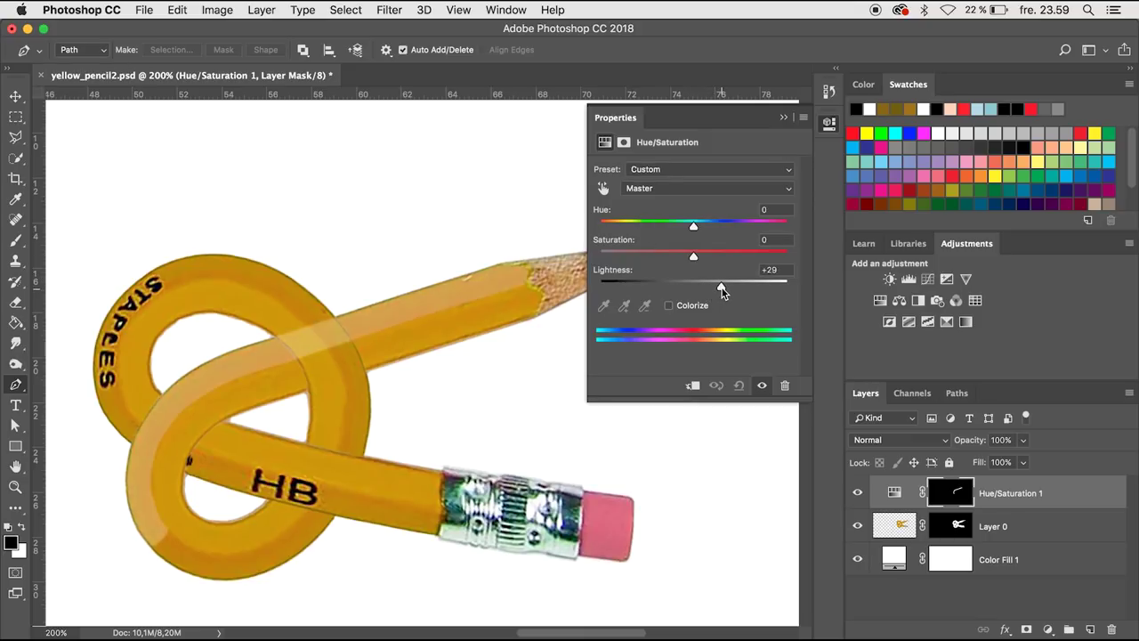
drag(694, 256, 723, 258)
key(super+minus)
Paint the adjustment mask with a large soft brush across the crossing and lower loop.
key(b)
drag(317, 433, 374, 392)
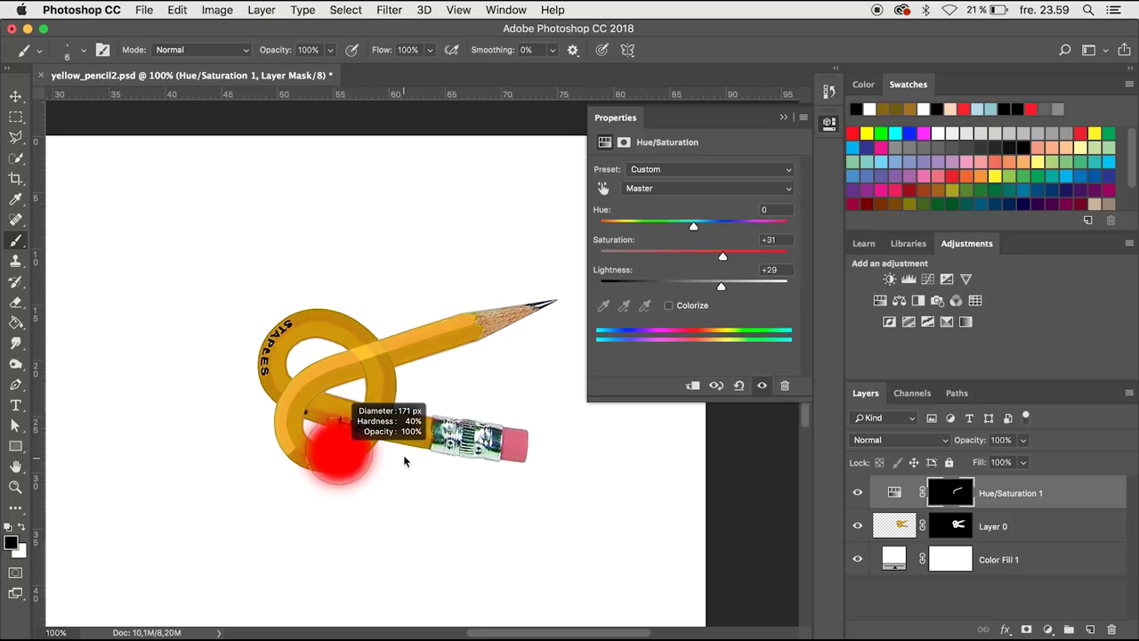
drag(409, 306, 370, 392)
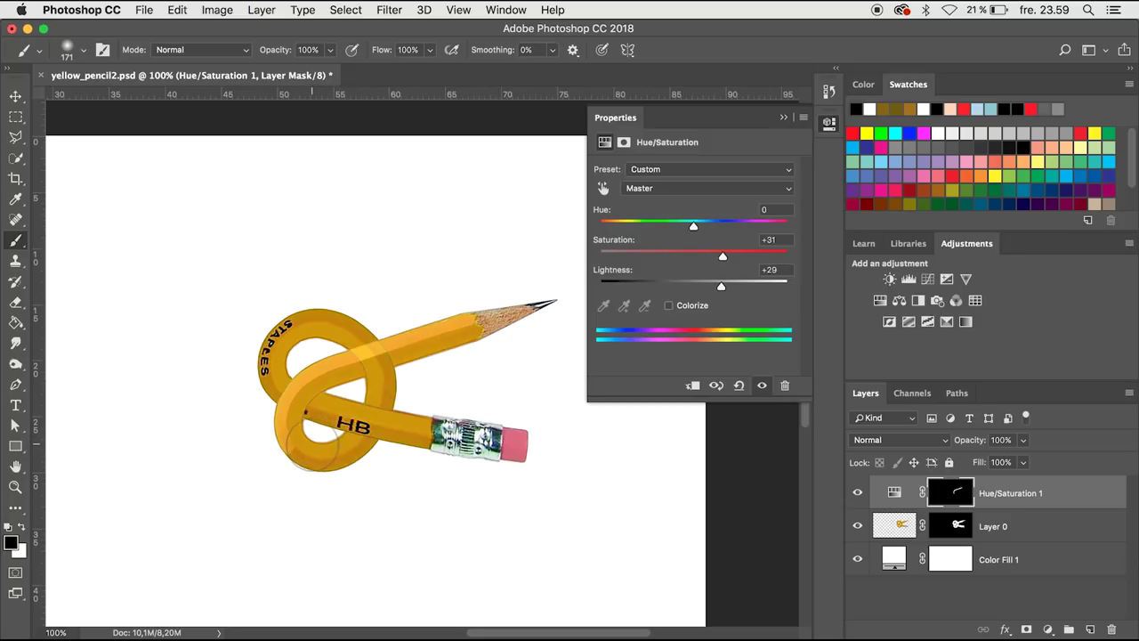
mouse_move(310, 448)
mouse_down()
mouse_move(328, 463)
mouse_move(356, 456)
mouse_move(326, 423)
mouse_up()
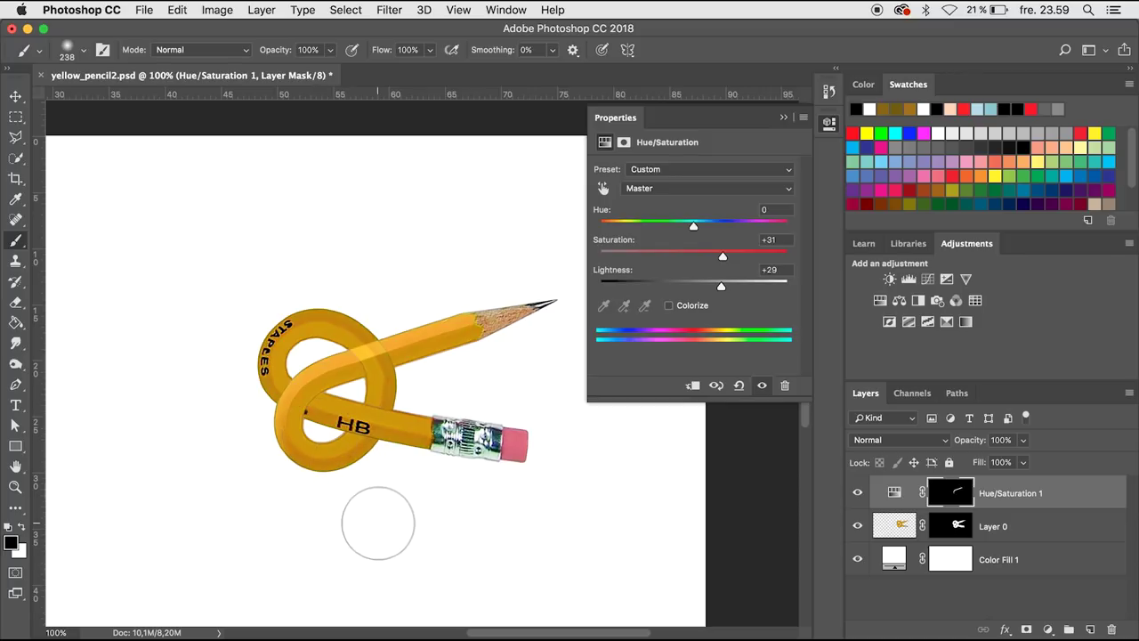
Set the highlight to saturation +35 and lightness +36.
drag(732, 277, 738, 278)
drag(723, 256, 727, 256)
key(super+plus)
Draw a Polygonal Lasso selection around the area where the shaft crosses the loop.
click(15, 137)
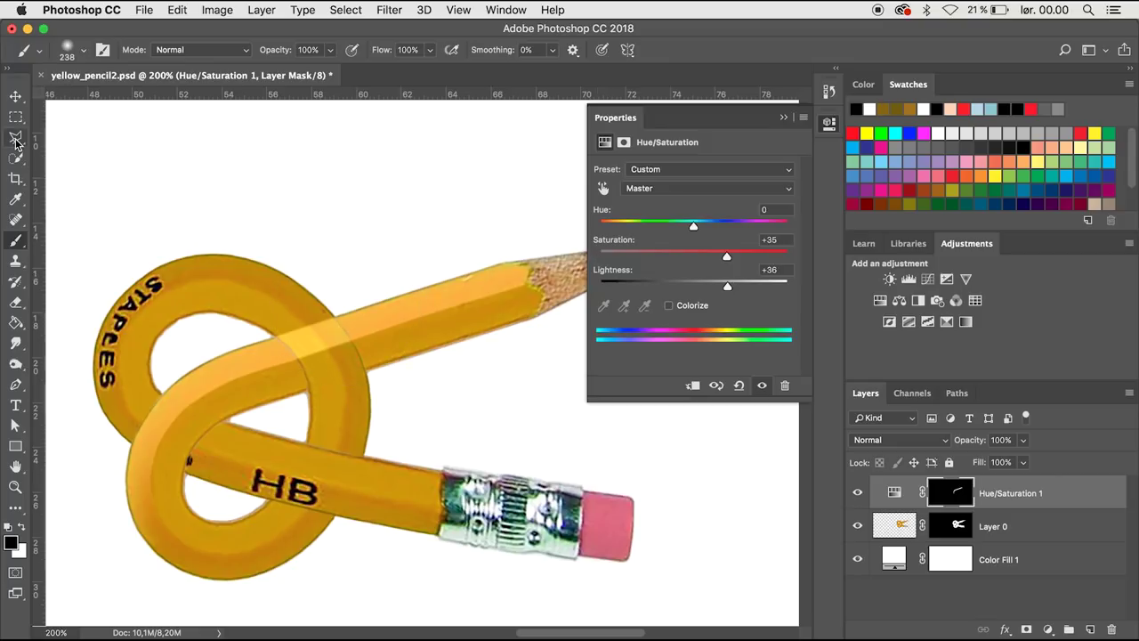
click(285, 344)
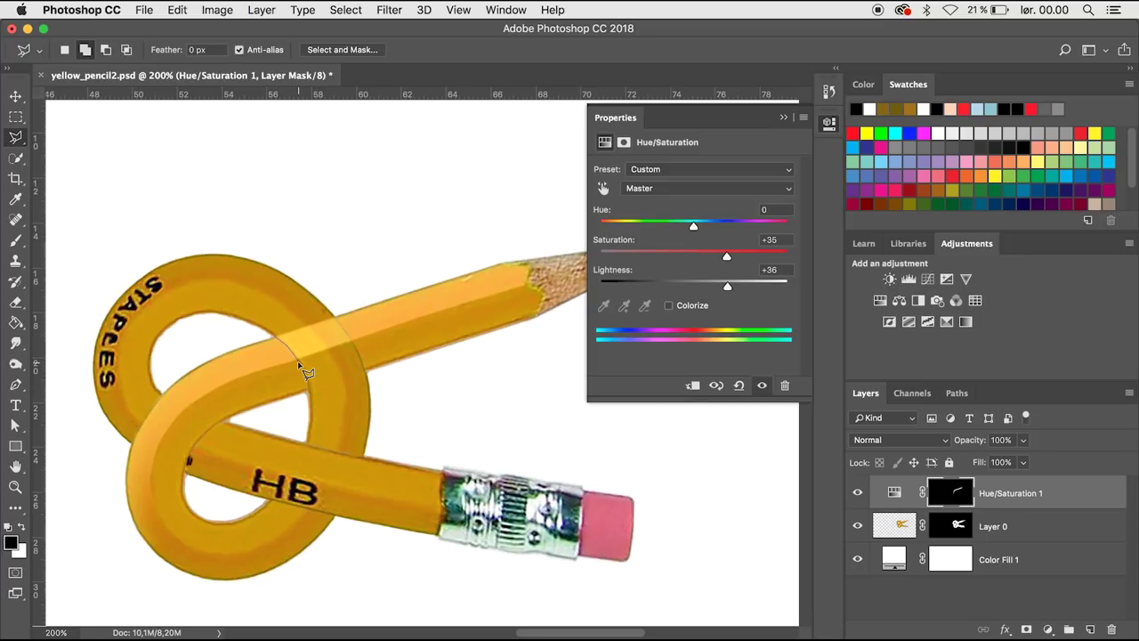
click(298, 363)
click(330, 313)
click(280, 329)
Switch to a smaller, harder brush for painting the Hue/Saturation 1 mask.
key(b)
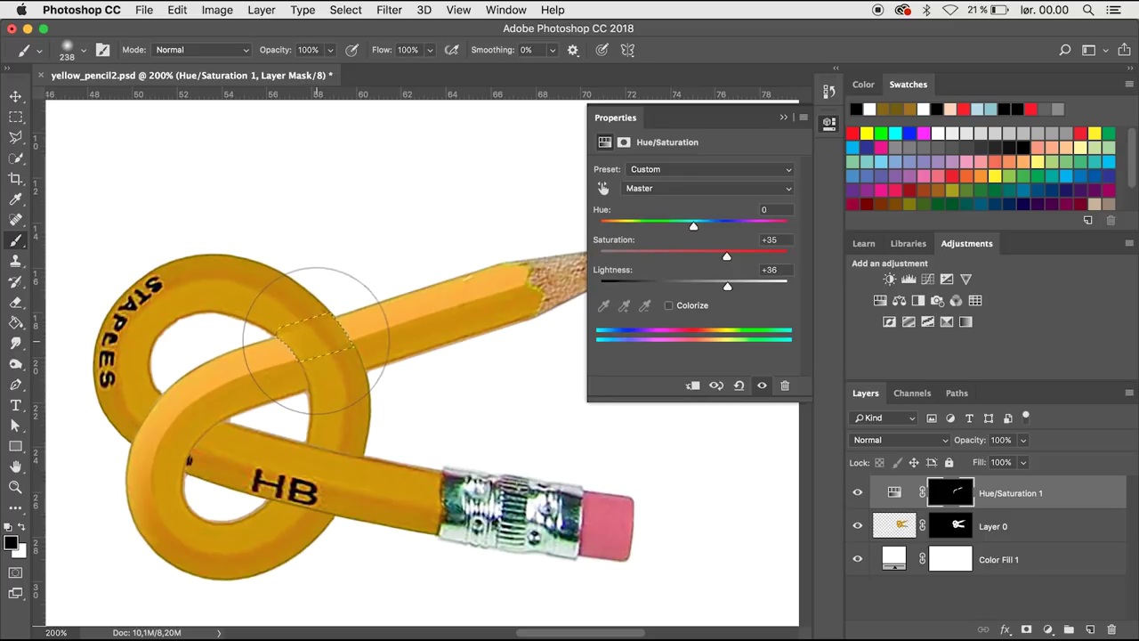
ctrl+alt+click(317, 341)
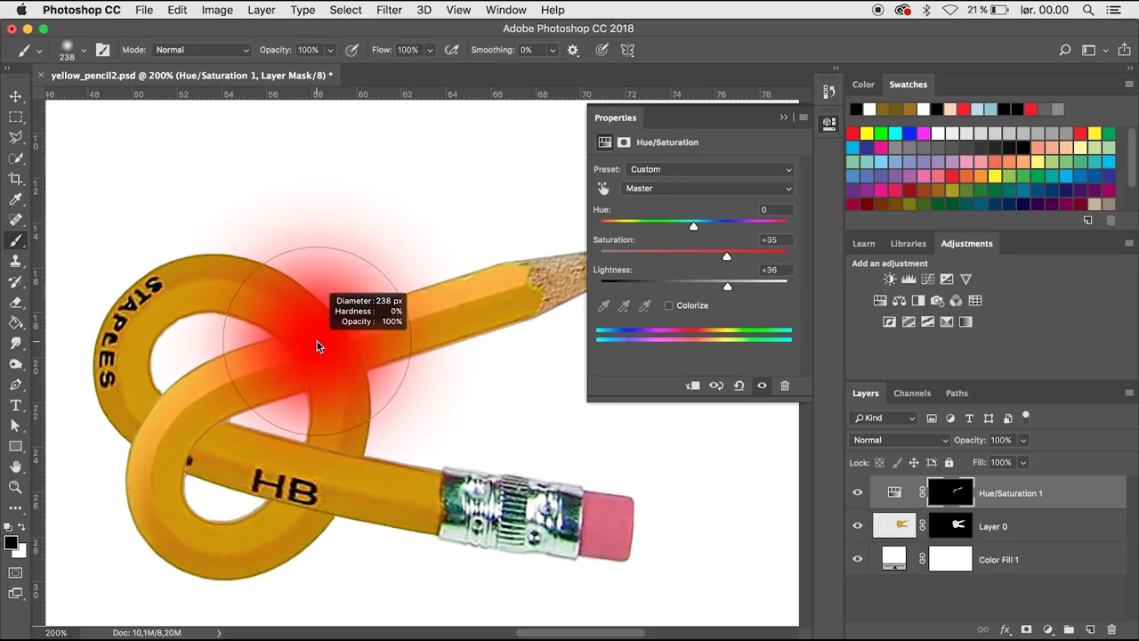
mouse_move(317, 341)
mouse_down()
mouse_move(111, 375)
mouse_move(181, 371)
mouse_up()
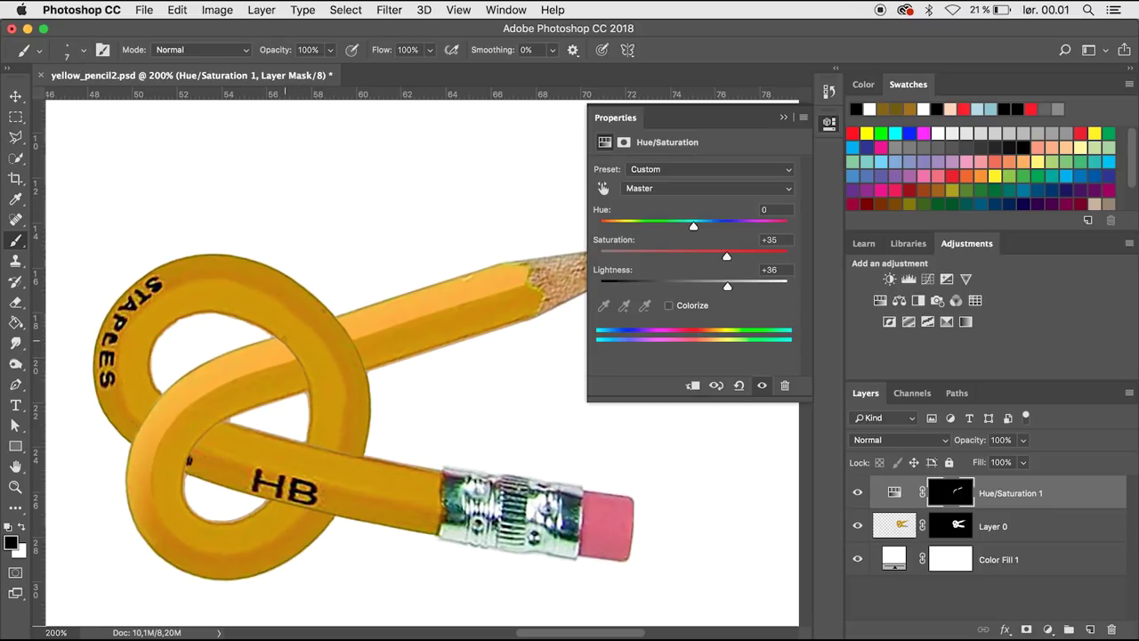
scroll(46, 470, down, 3)
Pen-trace the upper loop's outer edge around and down its left side.
click(16, 384)
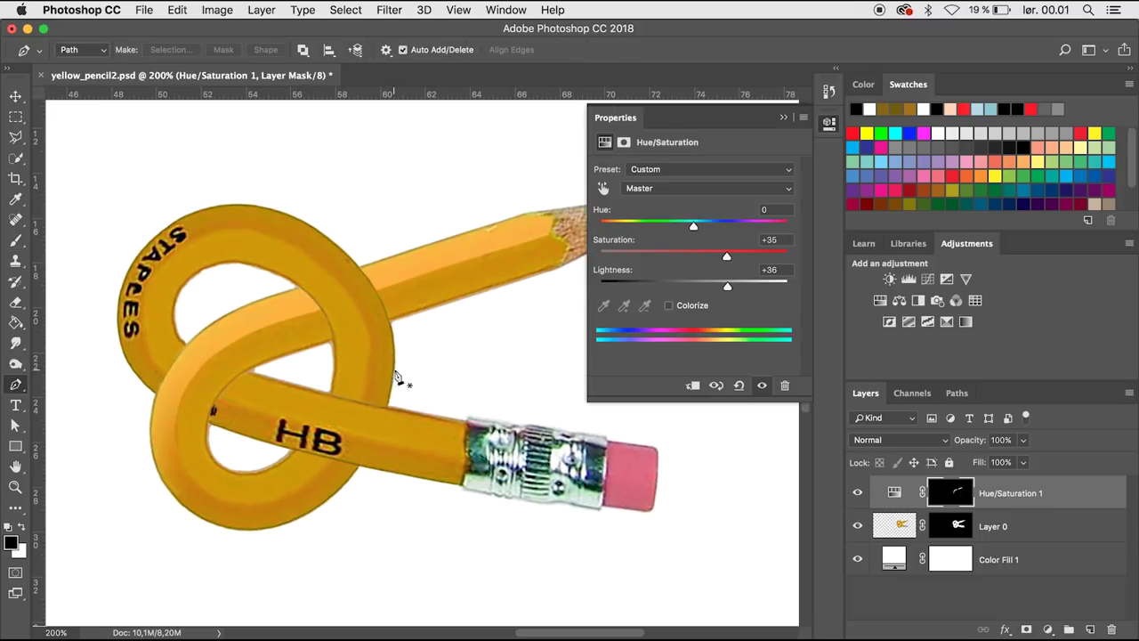
click(388, 402)
click(392, 339)
click(366, 274)
click(348, 254)
click(315, 229)
click(184, 215)
click(141, 247)
click(119, 290)
click(120, 332)
click(133, 369)
click(158, 366)
Trace the loop's inner edge back up and down to close the outline near the shaft.
click(148, 345)
click(151, 269)
click(194, 241)
click(230, 229)
click(240, 229)
click(328, 272)
click(355, 306)
click(369, 347)
click(363, 383)
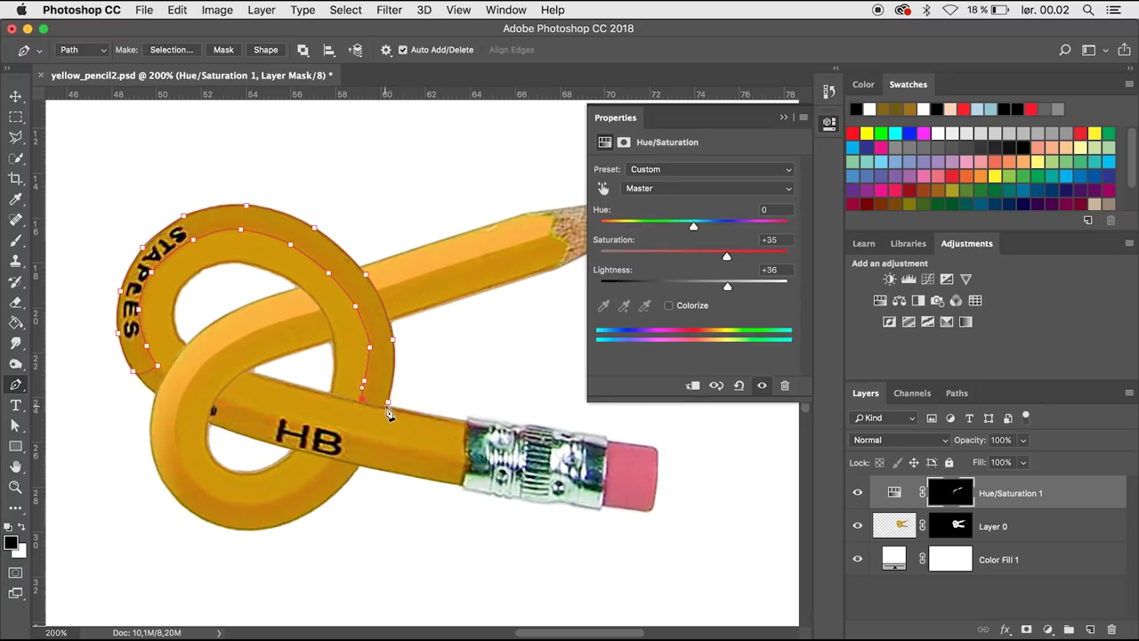
Save the loop outline as Path 2 and load it as a selection.
click(956, 393)
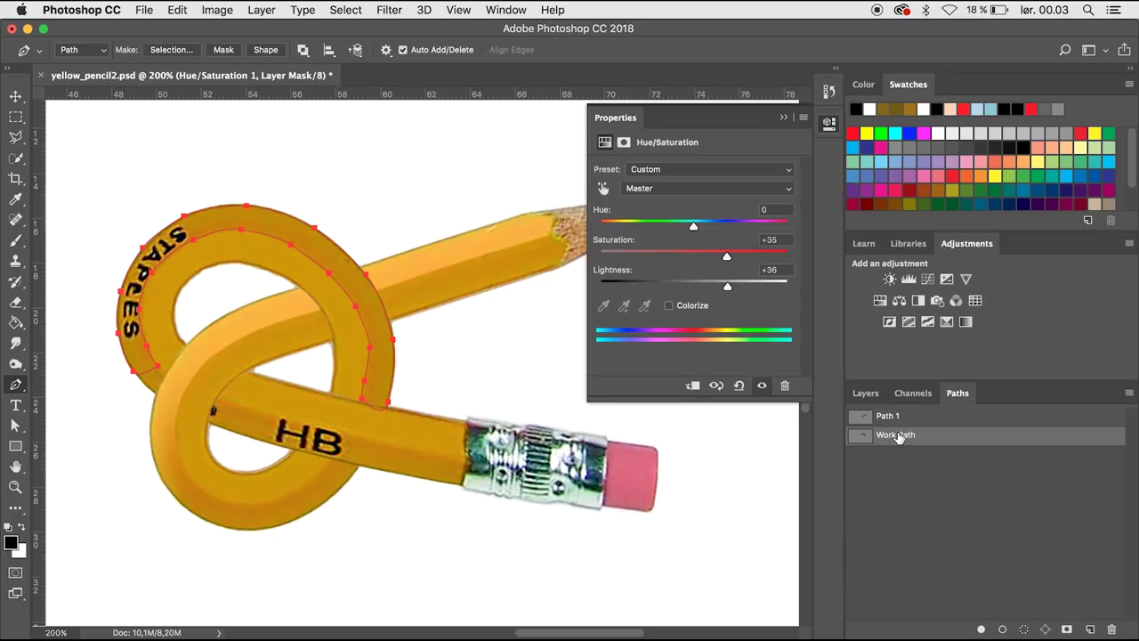
double_click(897, 435)
key(Return)
click(1128, 393)
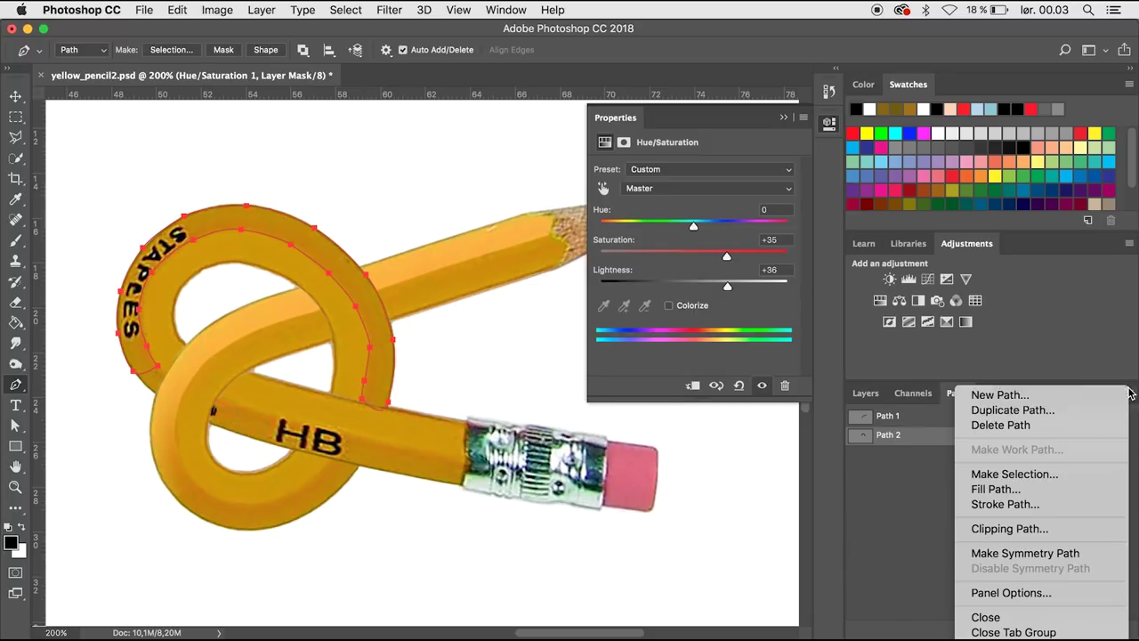
click(998, 475)
key(Return)
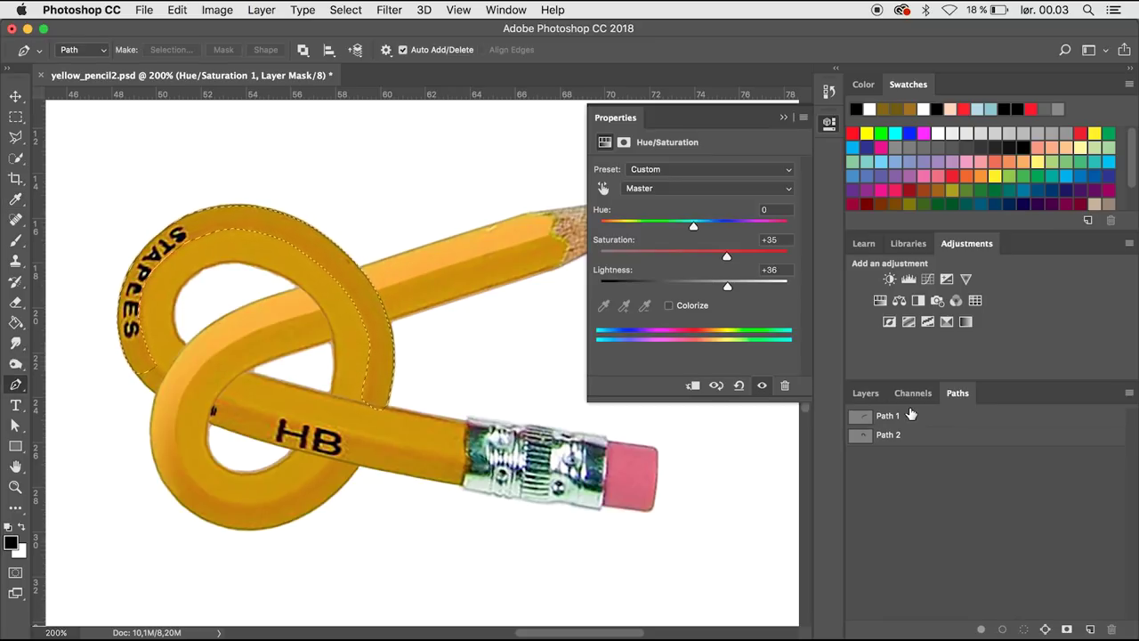
click(865, 393)
Add Hue/Saturation 2 to brighten the upper loop and enlarge the brush to about 265.
click(880, 301)
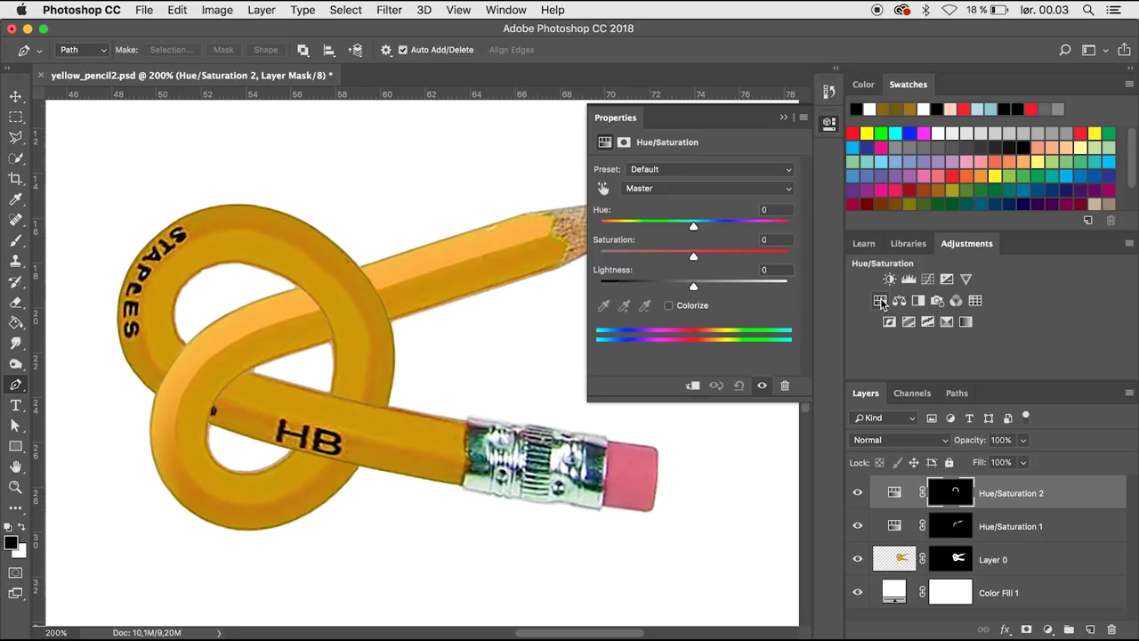
mouse_move(693, 286)
mouse_down()
mouse_move(723, 288)
mouse_move(714, 258)
mouse_move(726, 260)
mouse_up()
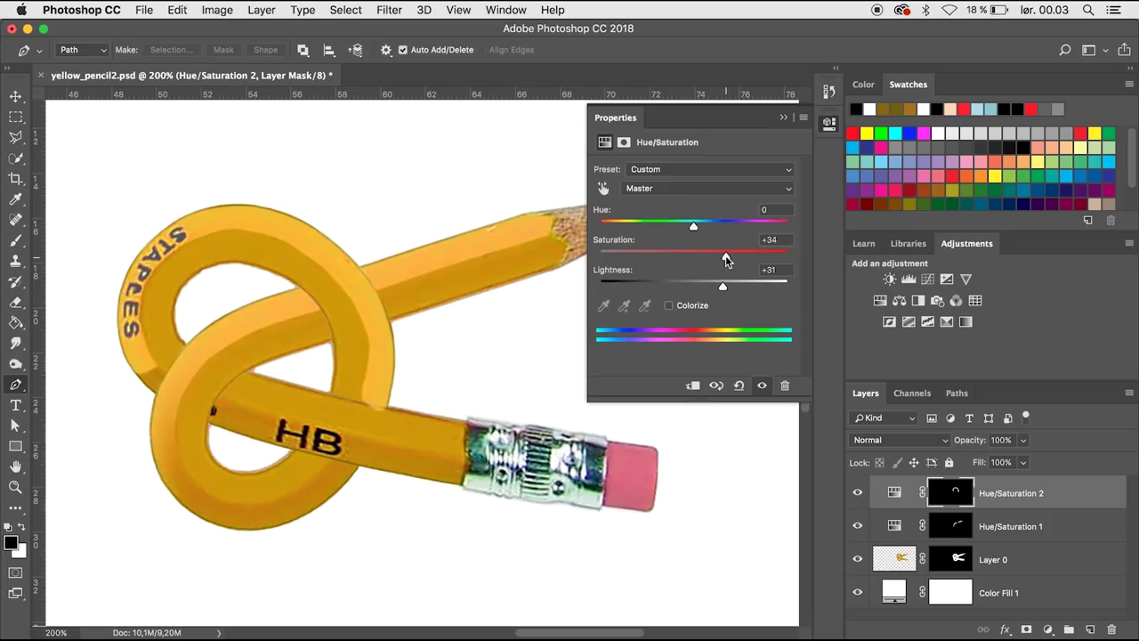
key(super+minus)
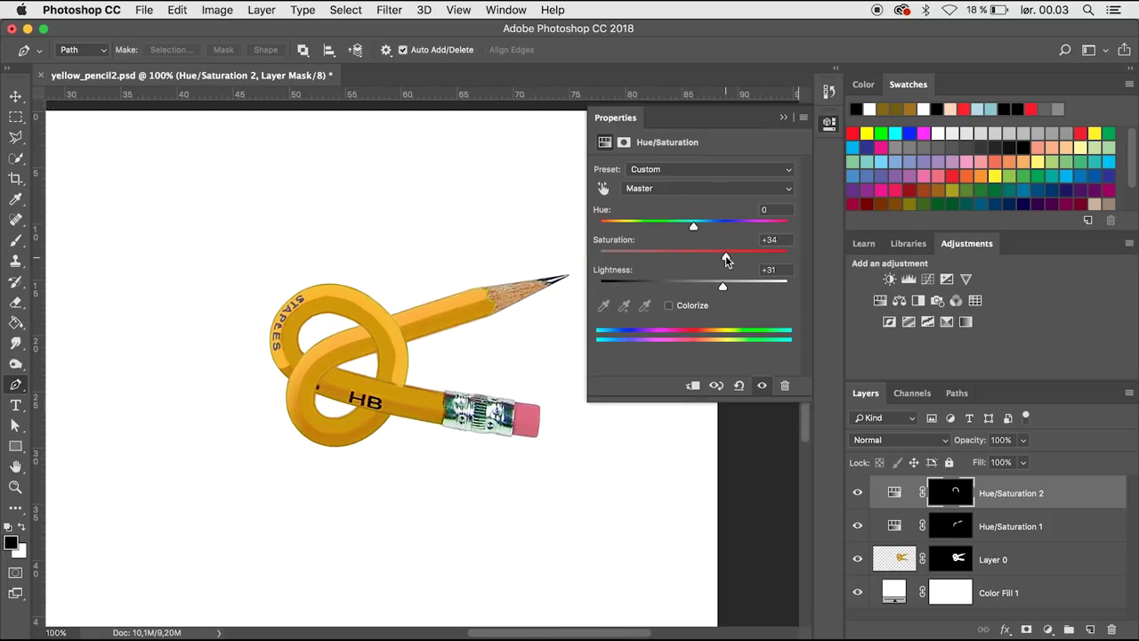
key(b)
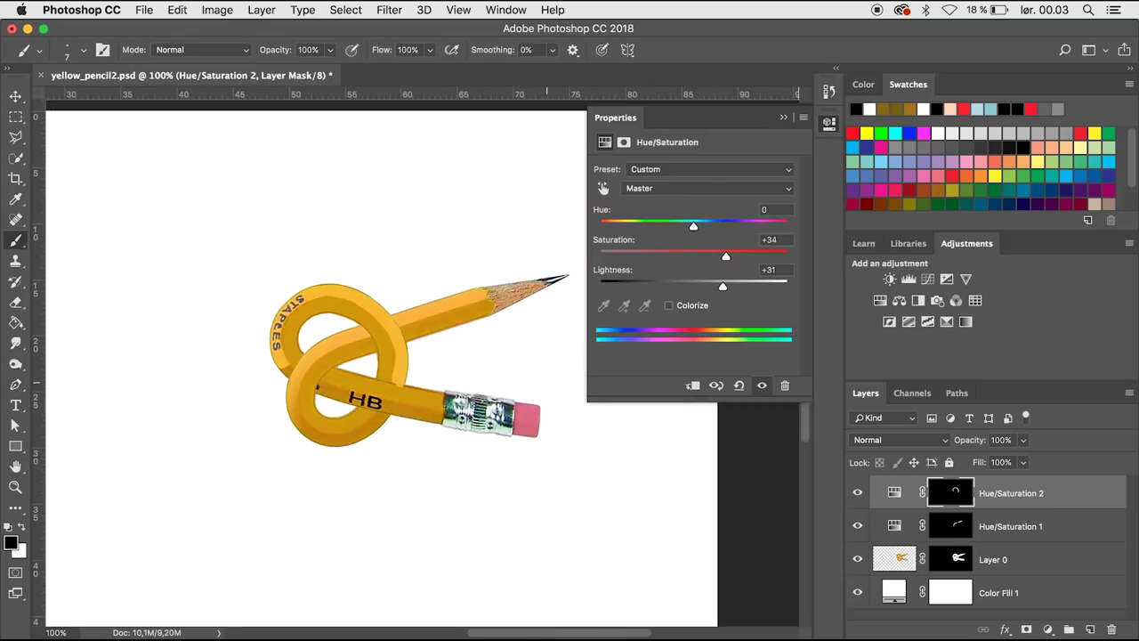
drag(411, 363, 479, 354)
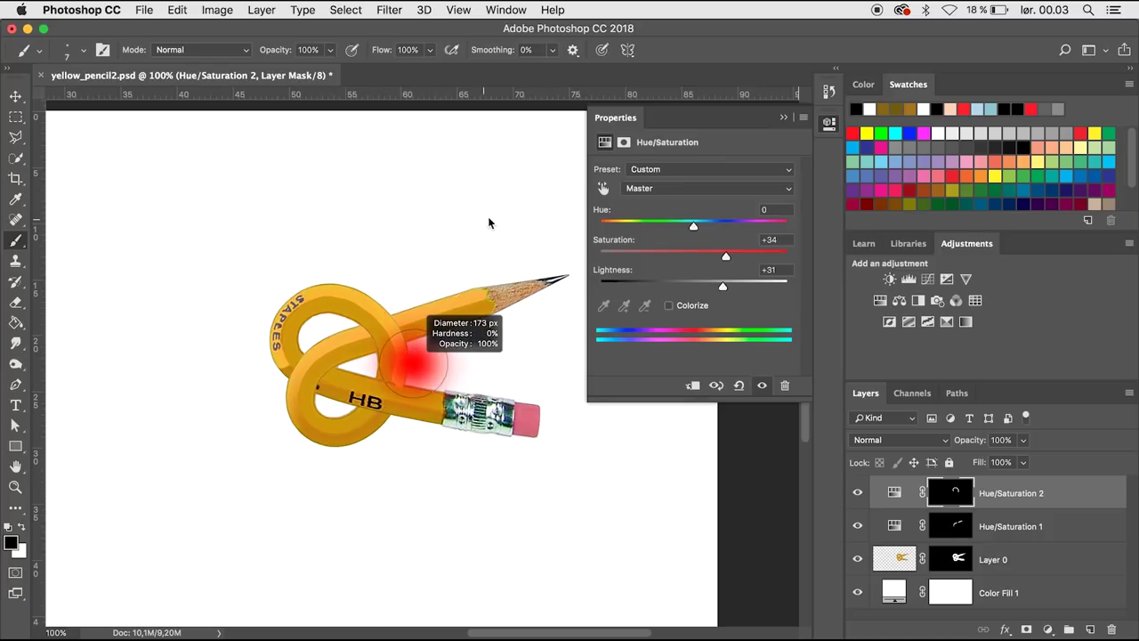
drag(484, 226, 532, 175)
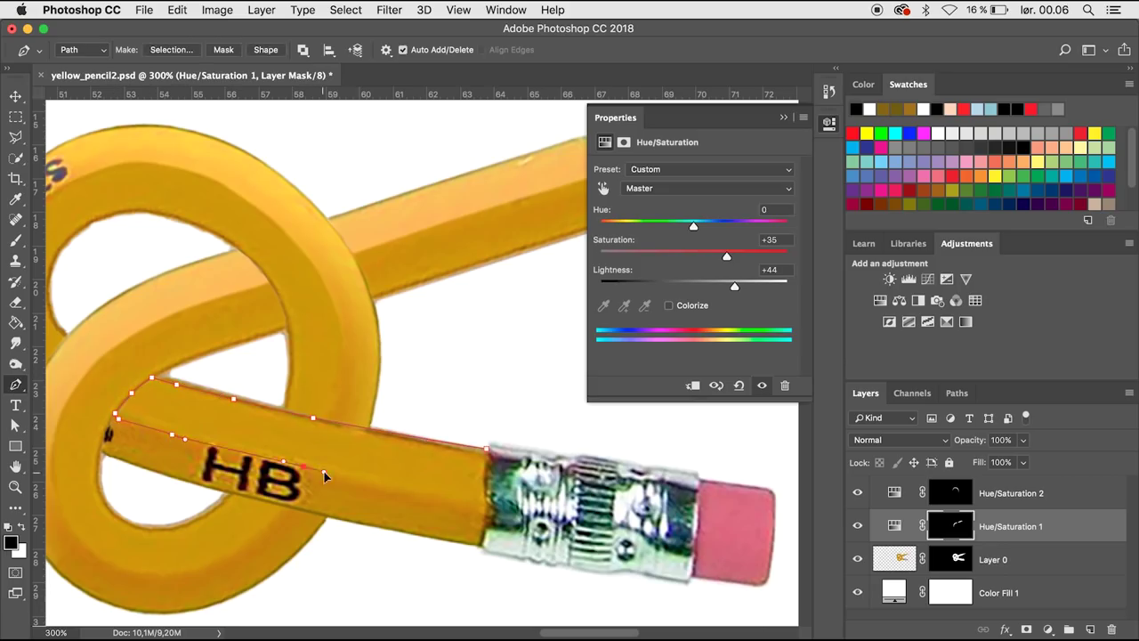
Close the shaft path at the ferrule and reshape its curve with Direct Selection.
click(485, 505)
click(485, 448)
drag(15, 424, 71, 437)
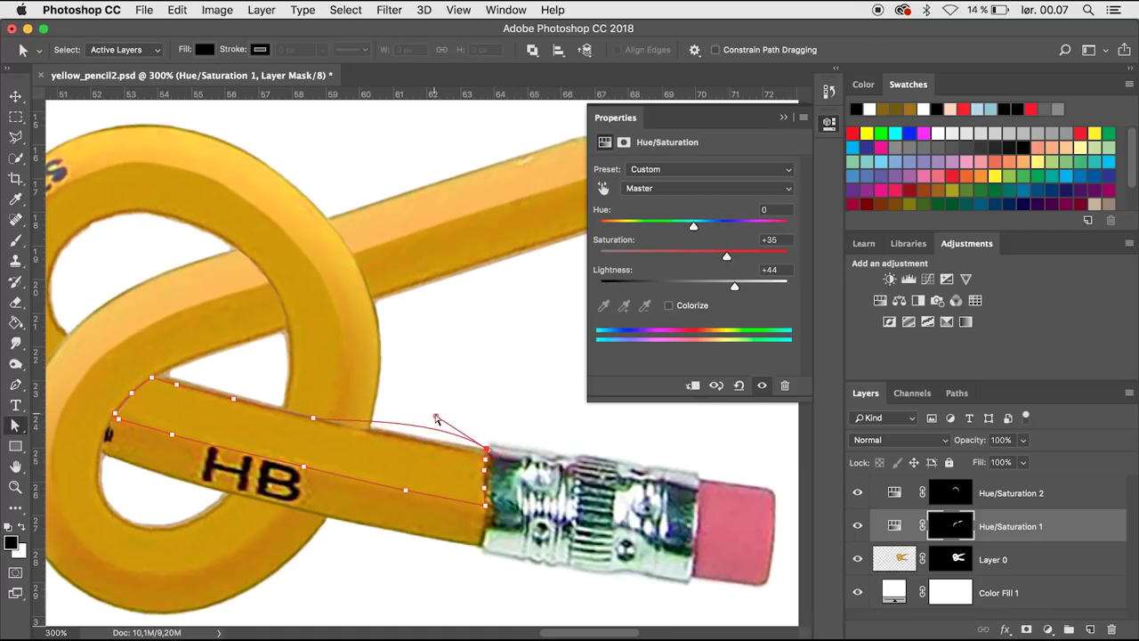
key(super+1)
click(1000, 493)
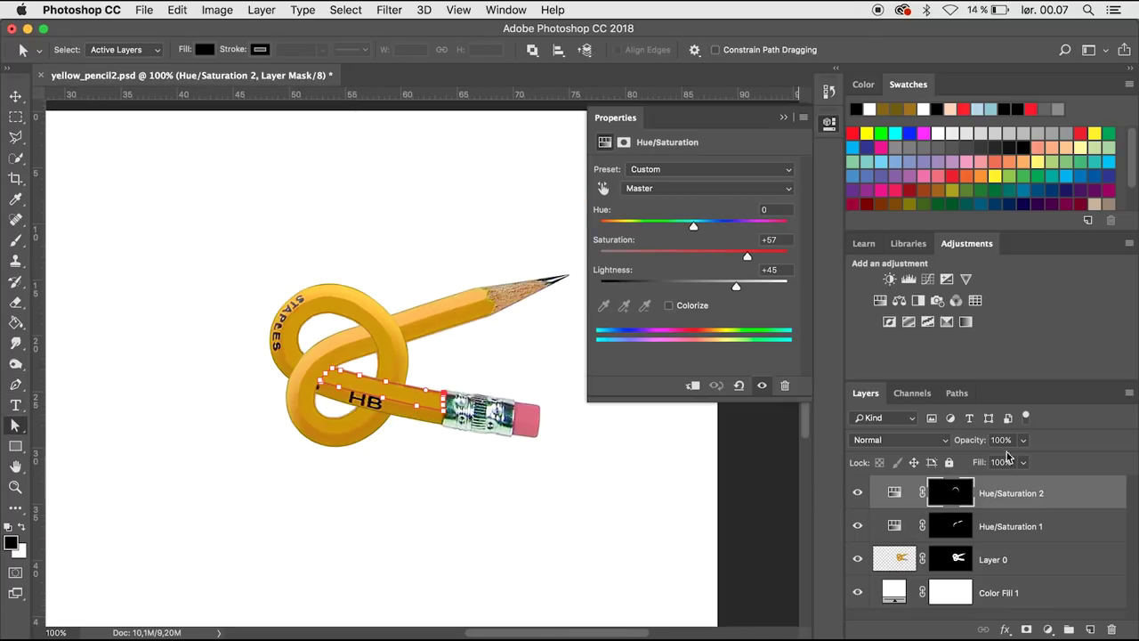
Save the shaft outline as Path 3, load it as a selection, and add a Hue/Saturation layer.
click(957, 392)
double_click(931, 454)
key(Return)
click(1130, 392)
click(1032, 478)
key(Return)
click(865, 392)
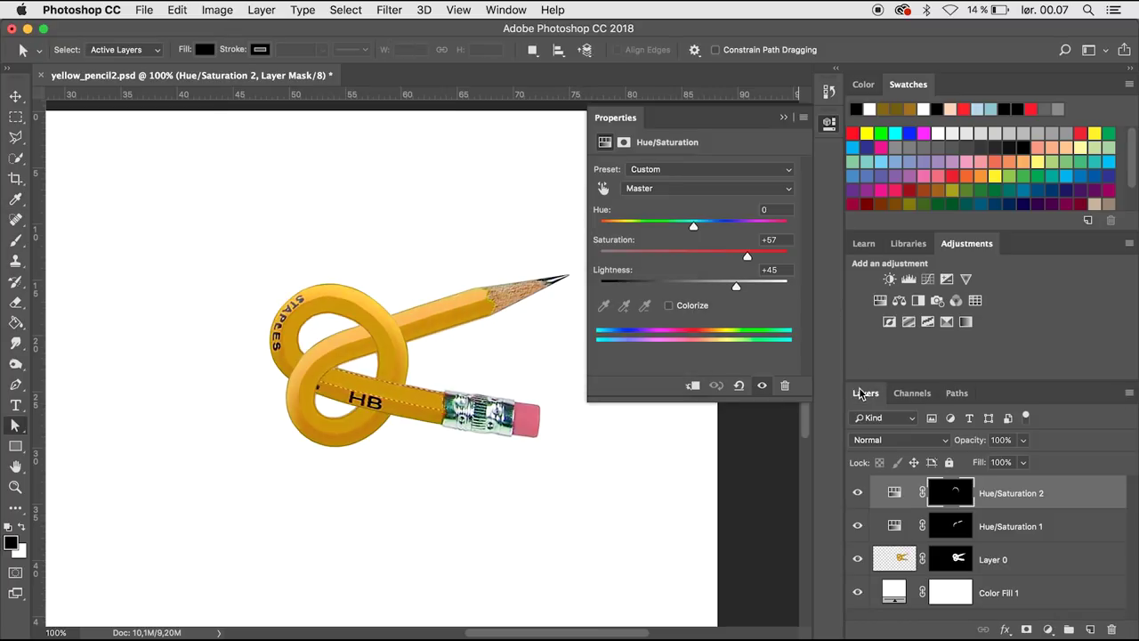
click(880, 300)
mouse_move(693, 286)
mouse_down()
mouse_move(728, 287)
mouse_move(720, 258)
mouse_move(721, 287)
mouse_up()
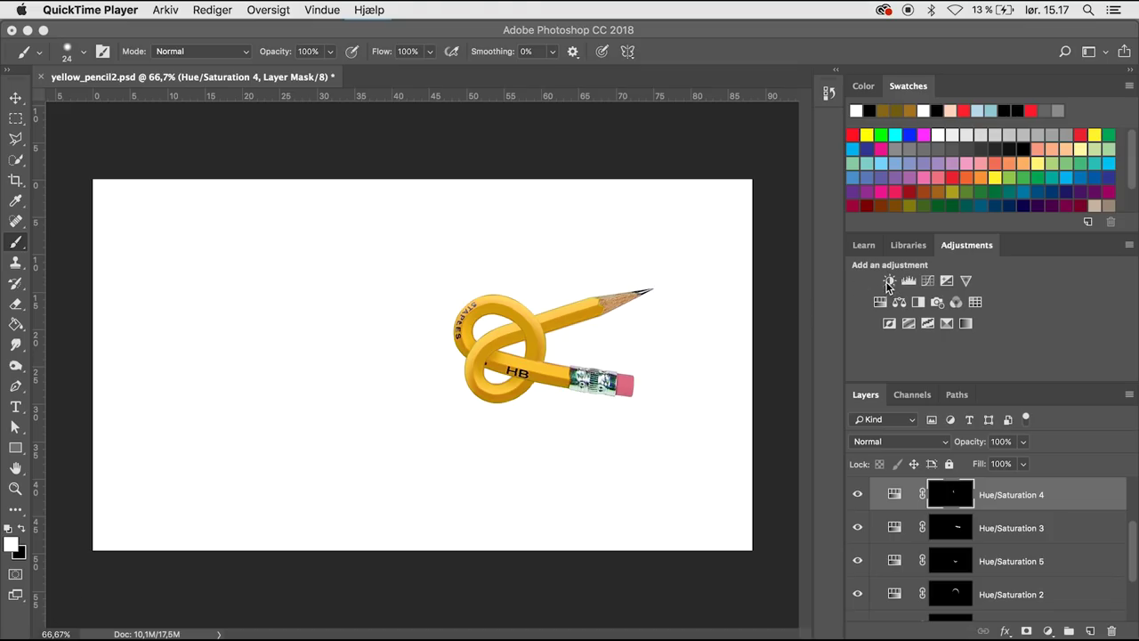
Add a Brightness/Contrast adjustment at -87 brightness with an inverted mask.
click(890, 282)
drag(782, 223, 728, 223)
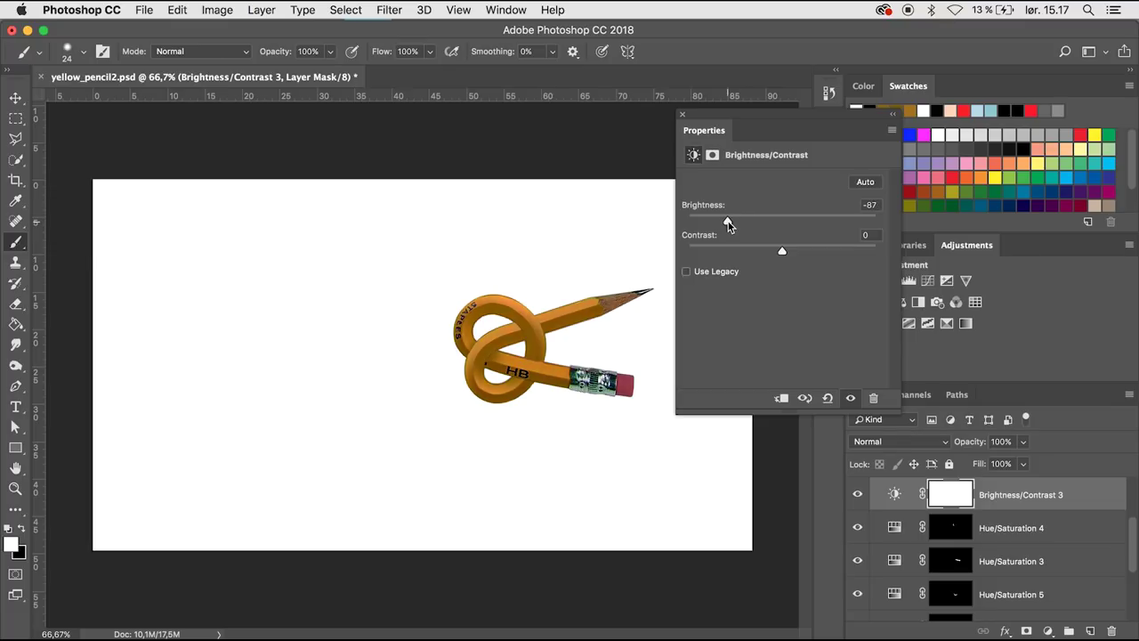
key(super+i)
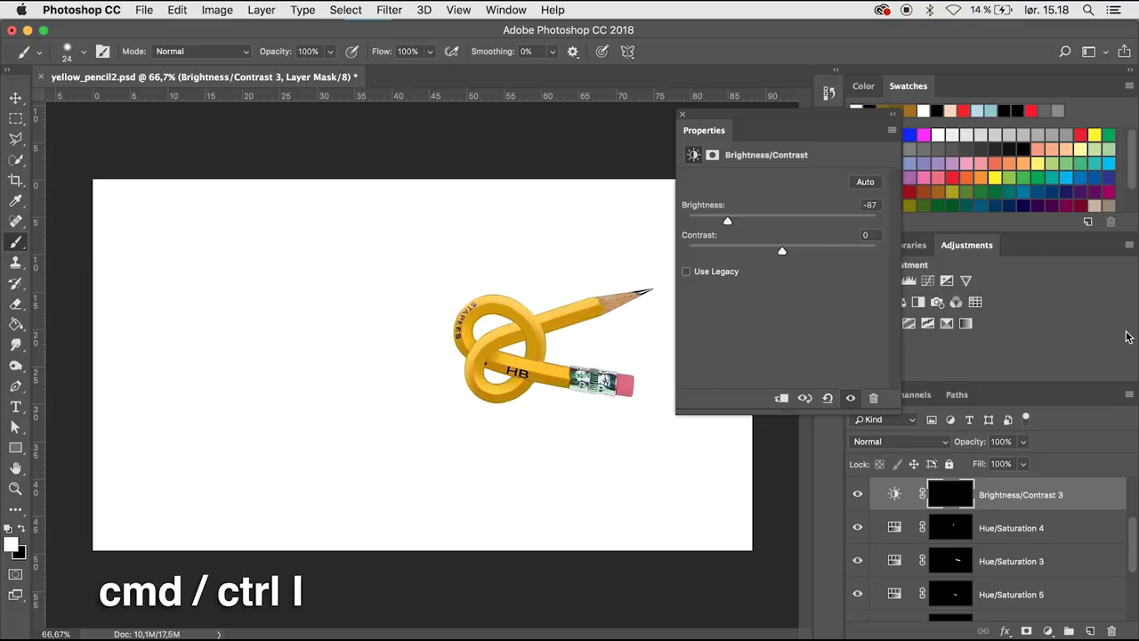
Paint shading near the HB lettering, ferrule and lower-left loop with a 142–204 brush.
drag(549, 414, 585, 433)
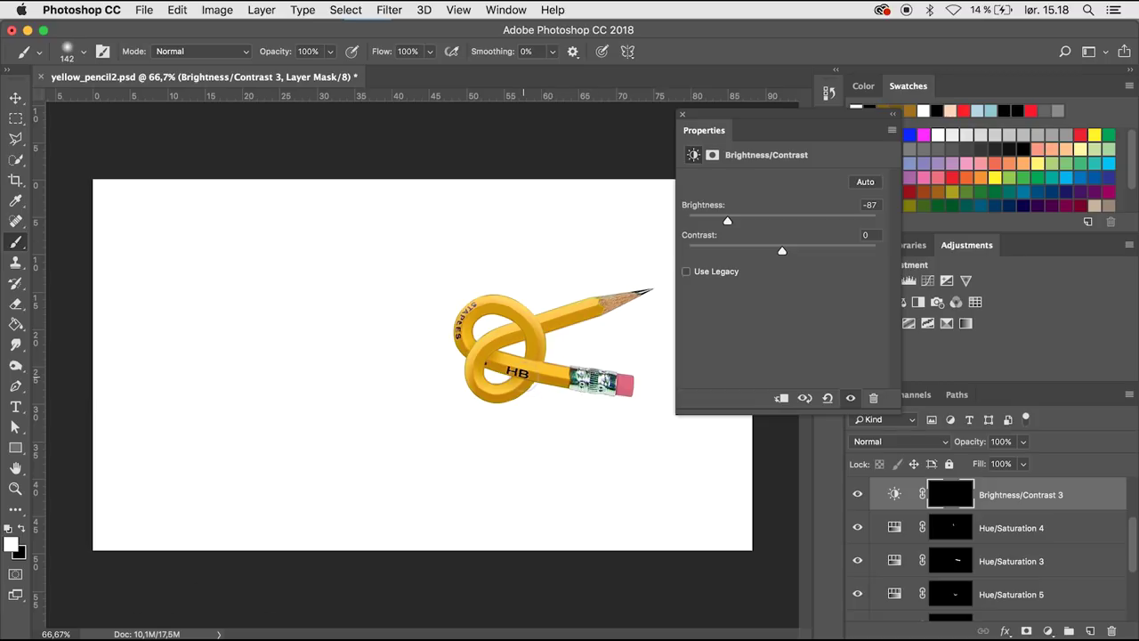
click(523, 377)
click(524, 328)
click(486, 351)
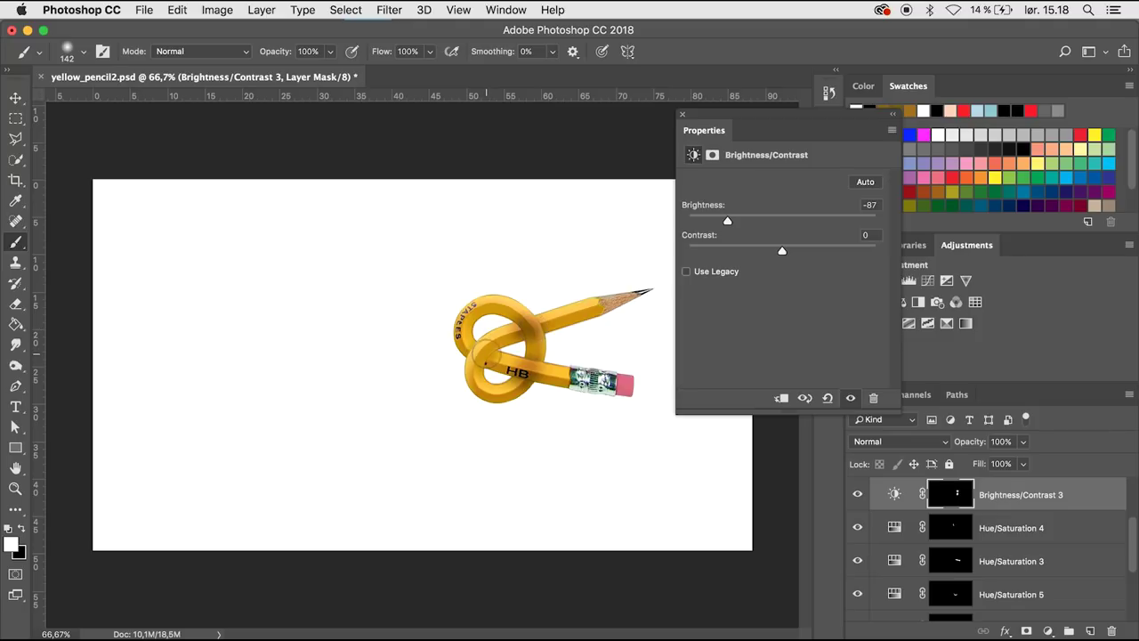
click(486, 354)
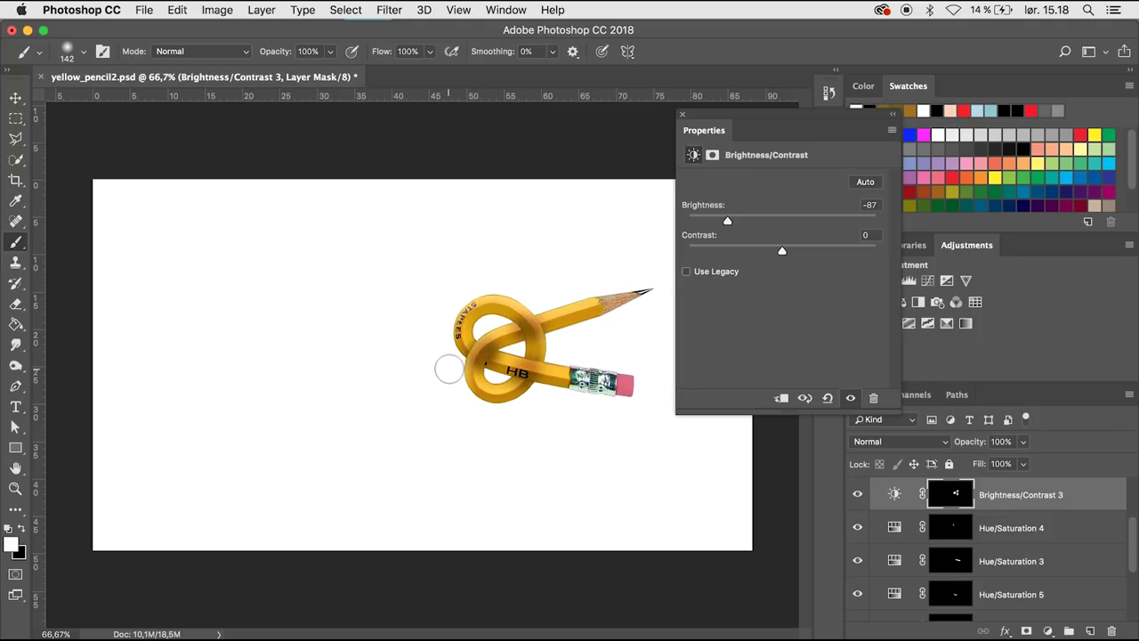
drag(465, 352, 483, 331)
click(478, 354)
Paint black to remove shadow along the HB band, the crossing and the loop's inner curve.
key(super+plus)
key(super+plus)
scroll(570, 372, right, 10)
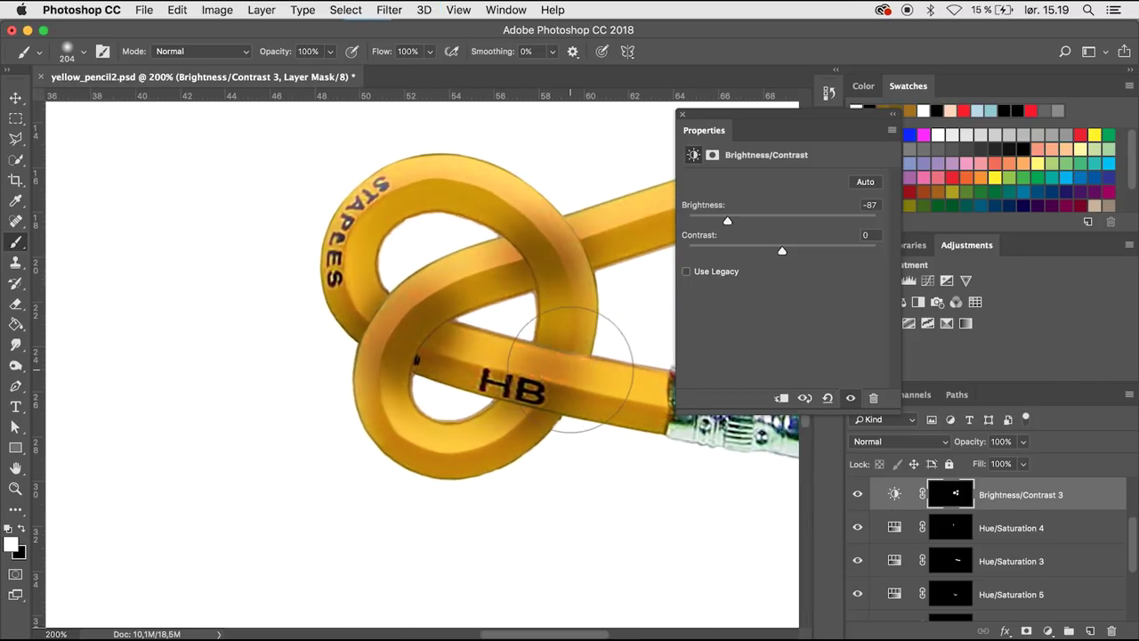
scroll(551, 379, right, 1)
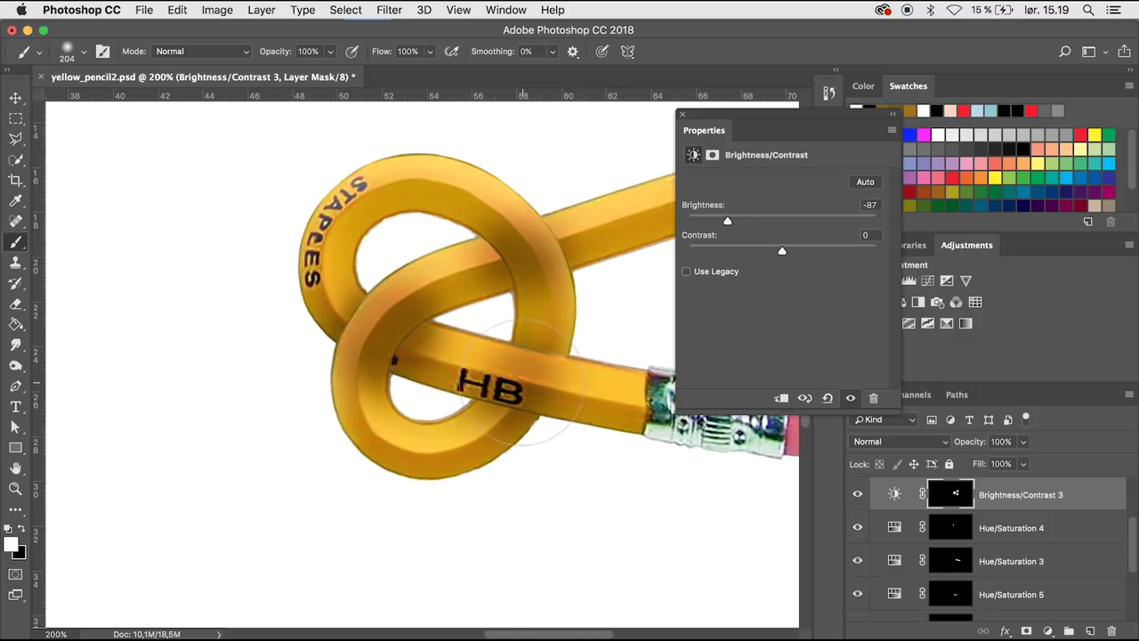
mouse_move(522, 382)
mouse_down()
mouse_move(522, 409)
mouse_move(523, 382)
mouse_up()
key(x)
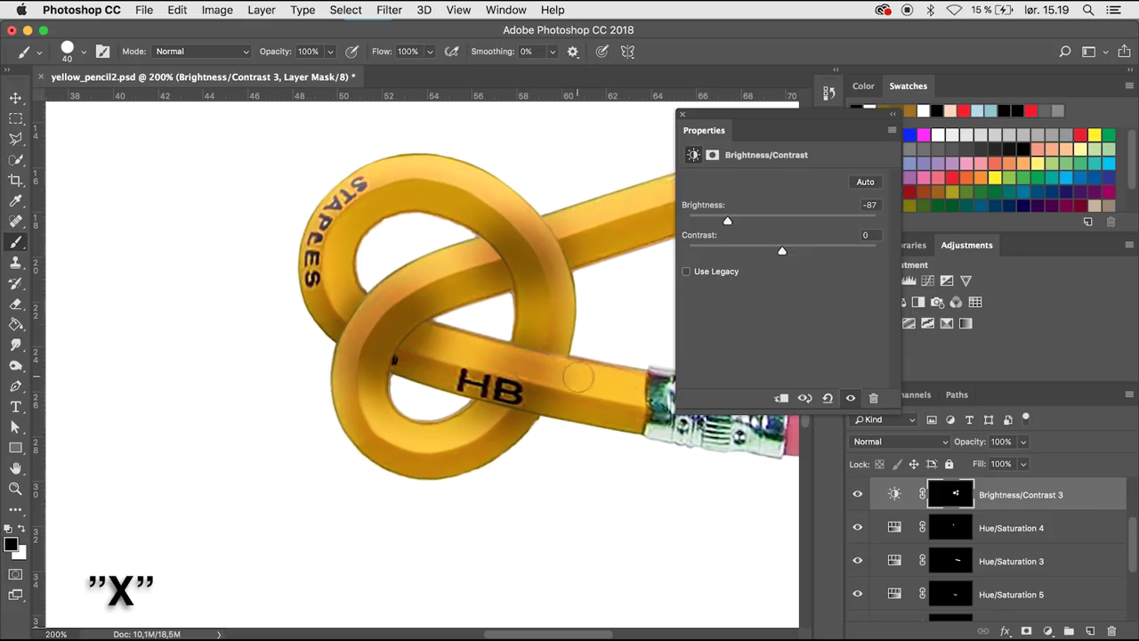
drag(593, 380, 468, 351)
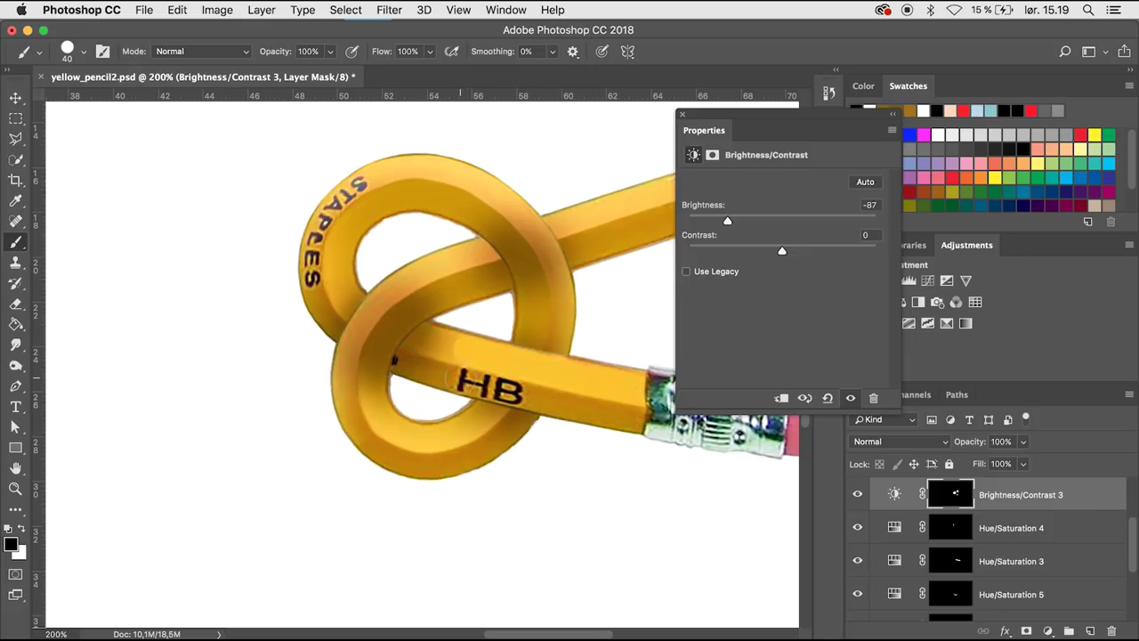
mouse_move(525, 272)
mouse_down()
mouse_move(521, 254)
mouse_move(534, 290)
mouse_up()
mouse_move(420, 304)
mouse_down()
mouse_move(356, 346)
mouse_move(392, 285)
mouse_up()
Soften the brush and lower its opacity to 26%.
drag(350, 392, 350, 382)
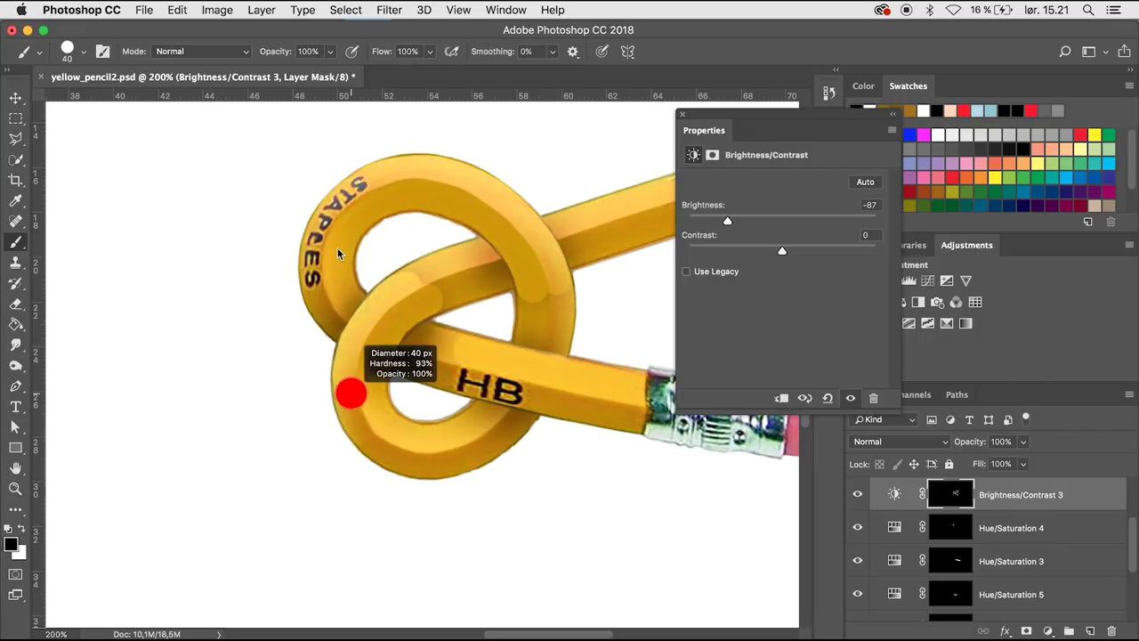
click(331, 52)
drag(329, 69, 274, 69)
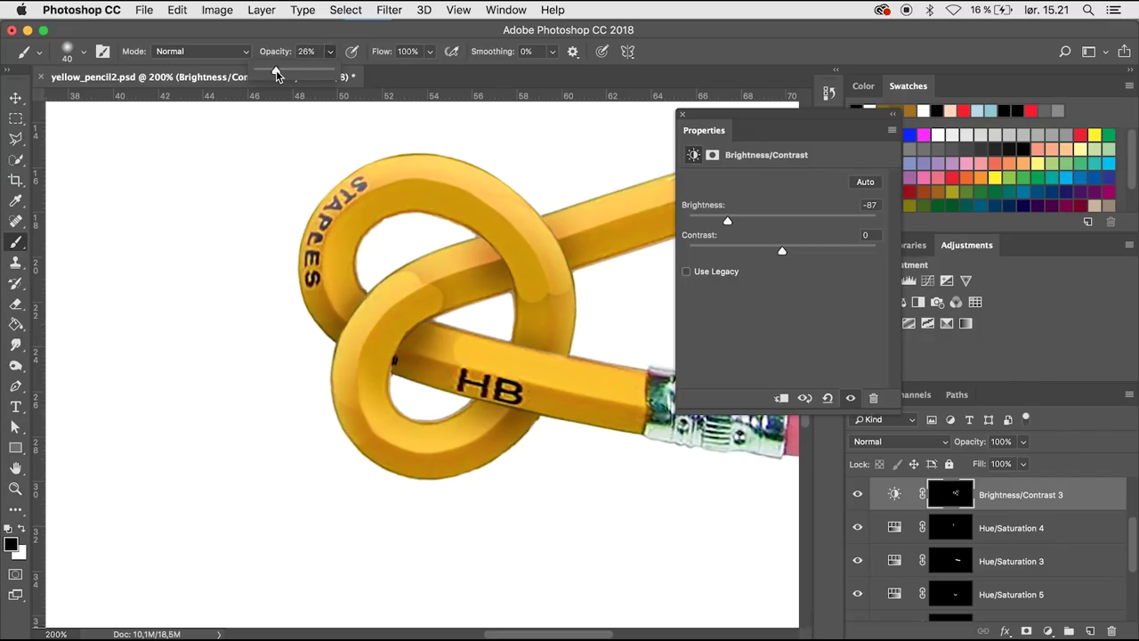
click(424, 281)
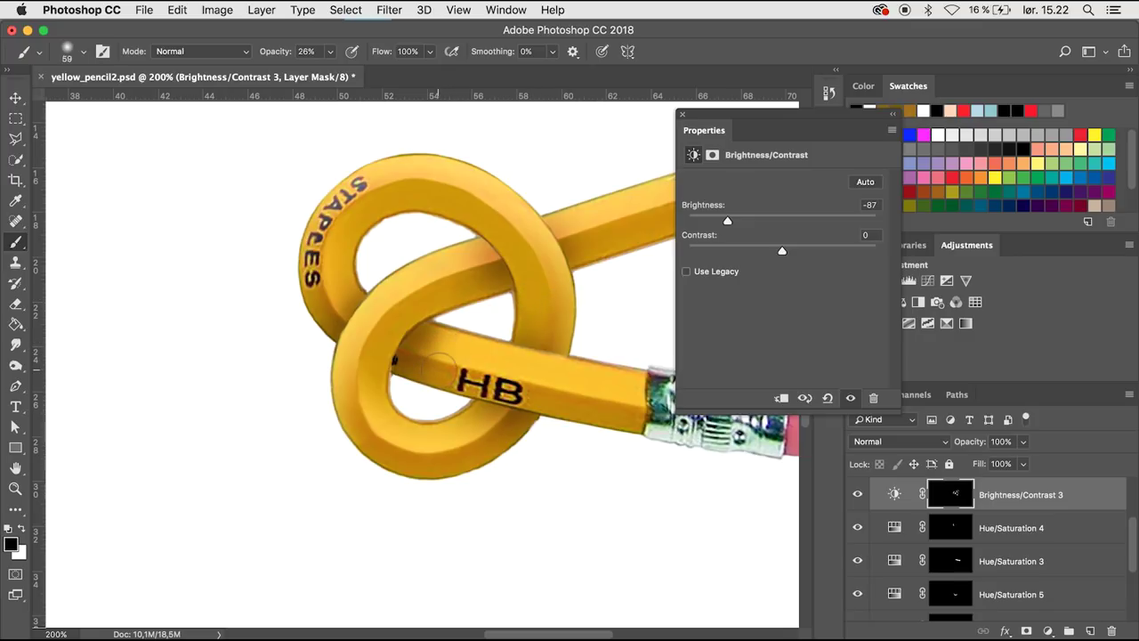
key(ctrl+0)
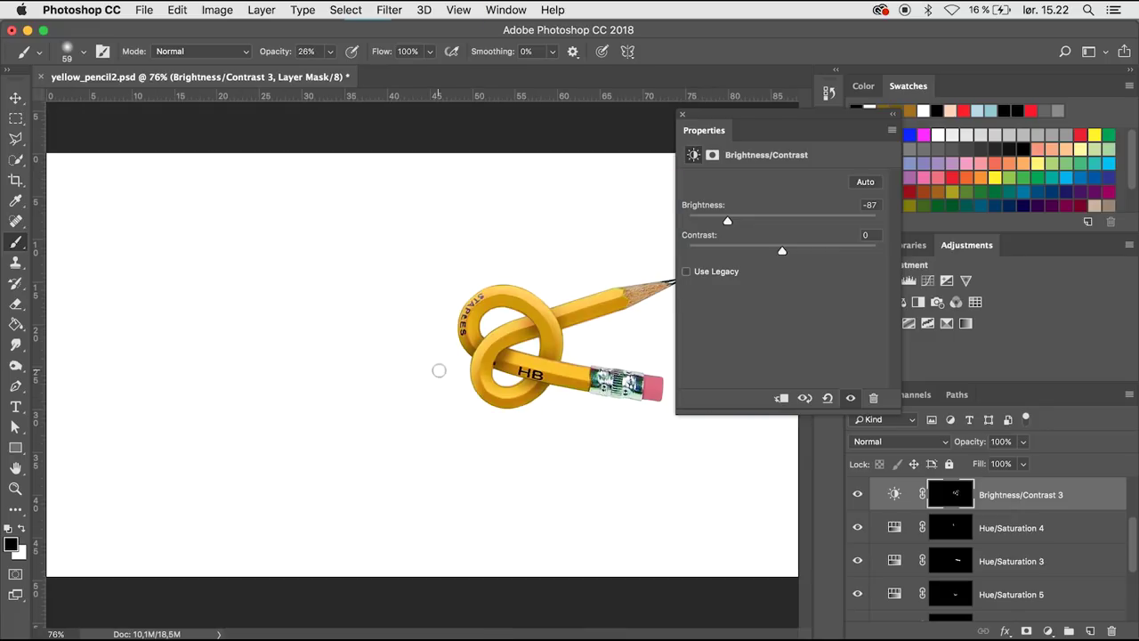
Ease the Brightness/Contrast 3 darkening to -63 and slightly feather the Hue/Saturation 3 mask.
mouse_move(727, 223)
mouse_down()
mouse_move(714, 221)
mouse_move(743, 221)
mouse_up()
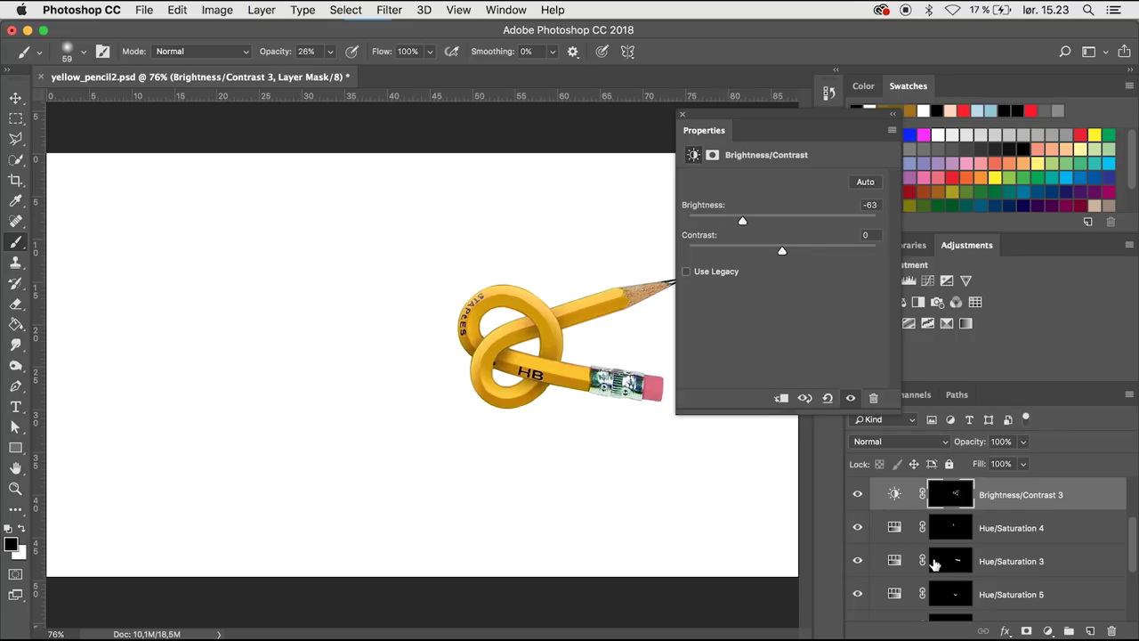
click(857, 561)
click(946, 561)
drag(688, 295, 702, 297)
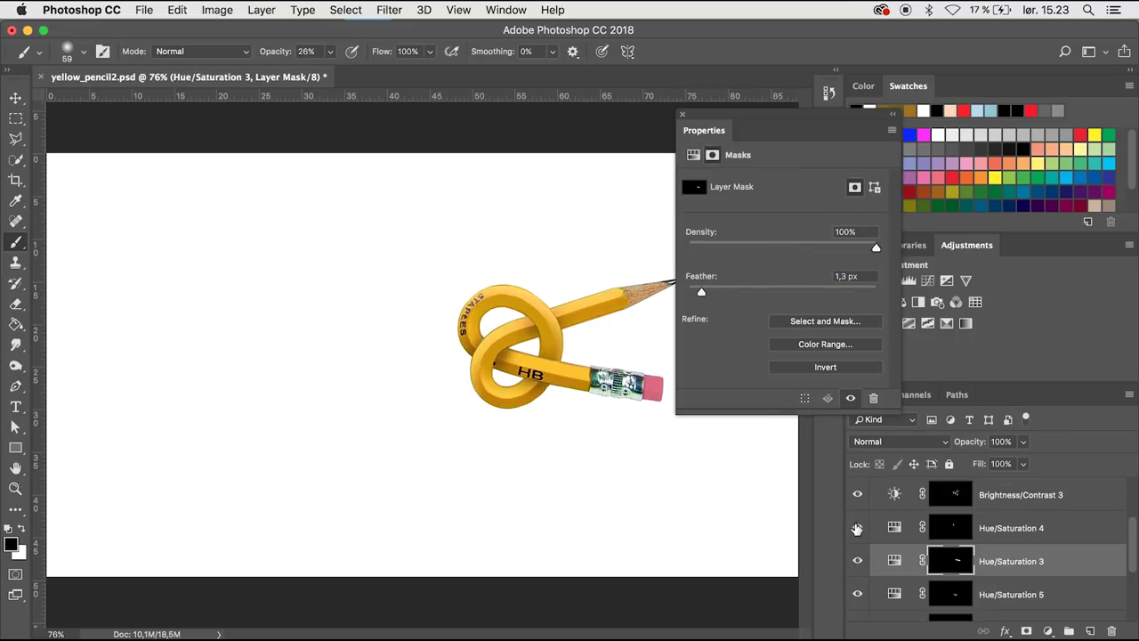
Feather the Hue/Saturation 5 mask and step through the Hue/Saturation 2 and 1 masks.
click(950, 594)
key(super+1)
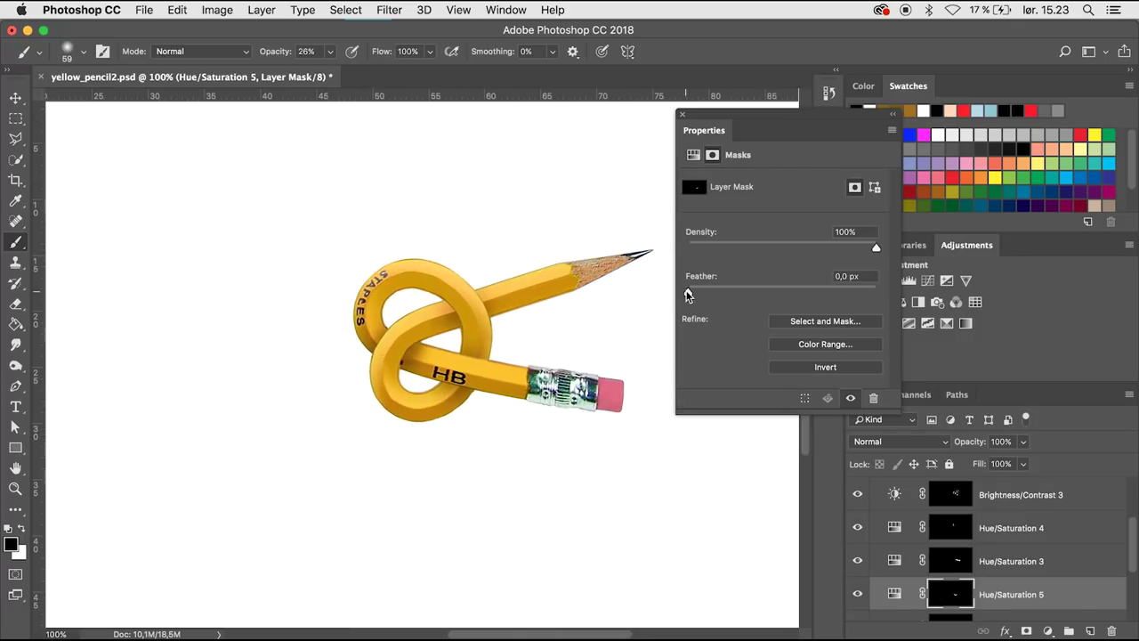
mouse_move(688, 294)
mouse_down()
mouse_move(755, 295)
mouse_move(700, 295)
mouse_up()
scroll(897, 544, down, 1)
click(897, 584)
key(alt+bracketleft)
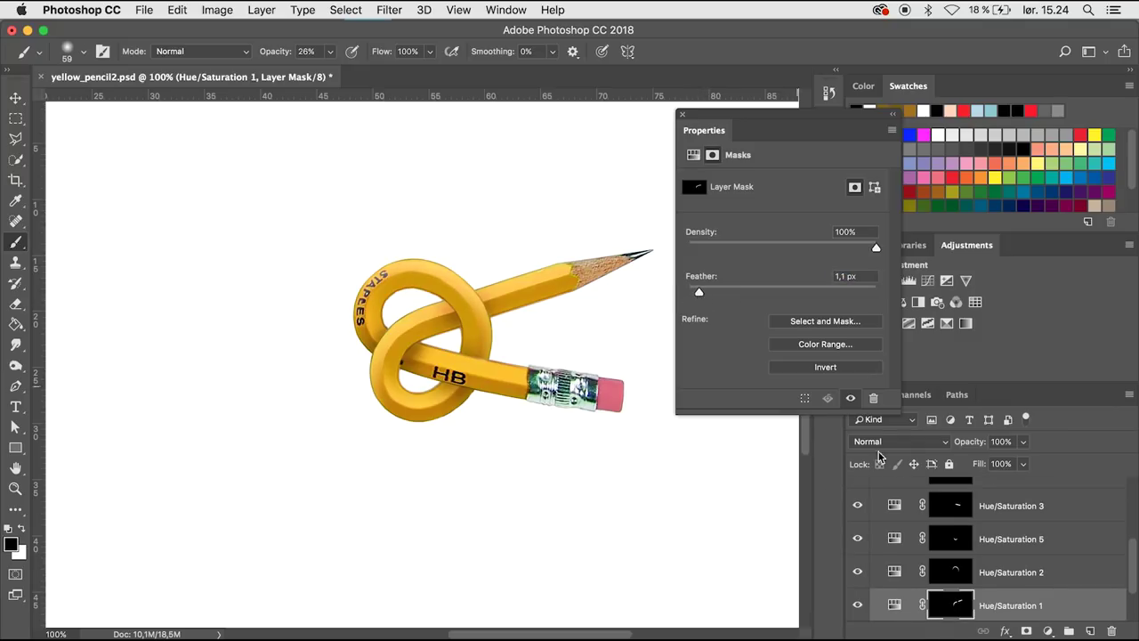
Turn on the Levels 1 adjustment, fit the document in view, and close mask Properties.
scroll(946, 498, up, 5)
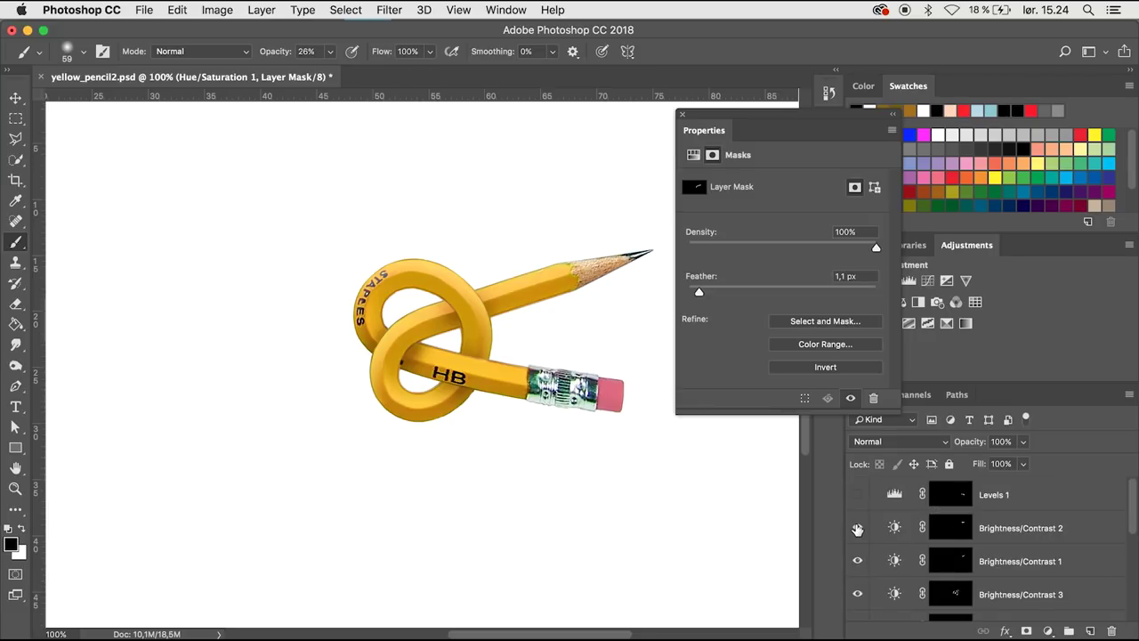
click(858, 495)
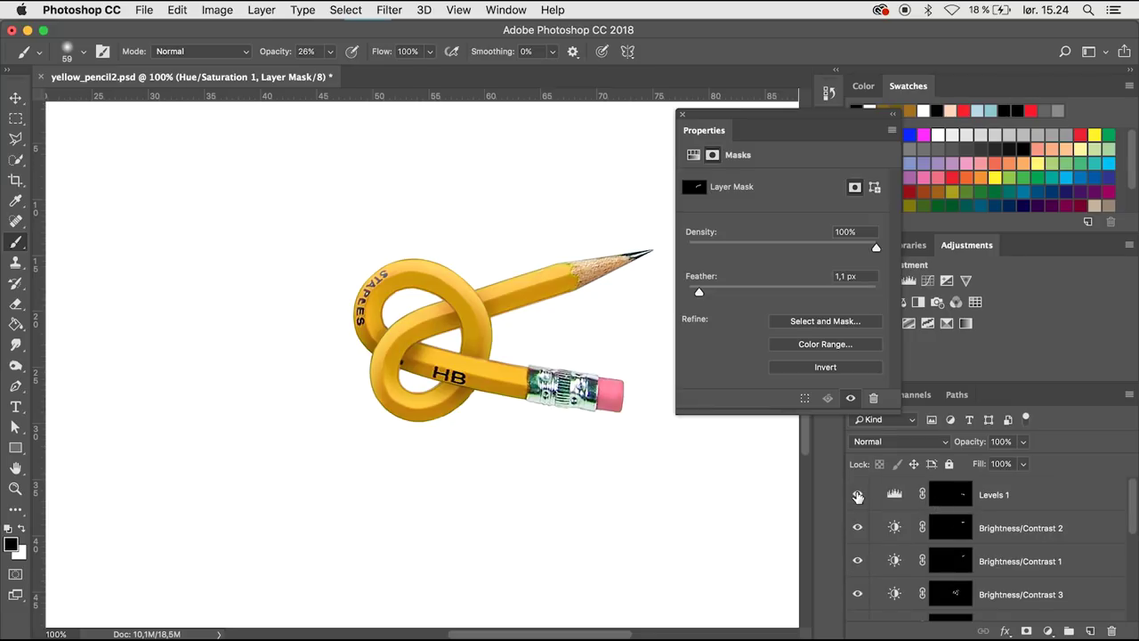
key(super+minus)
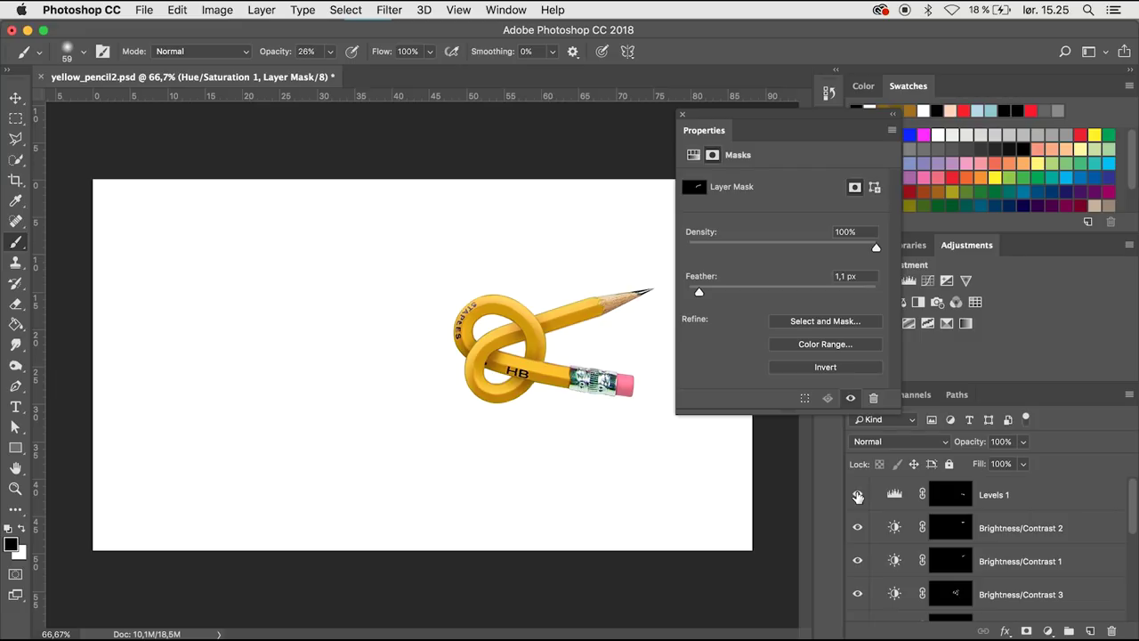
click(682, 116)
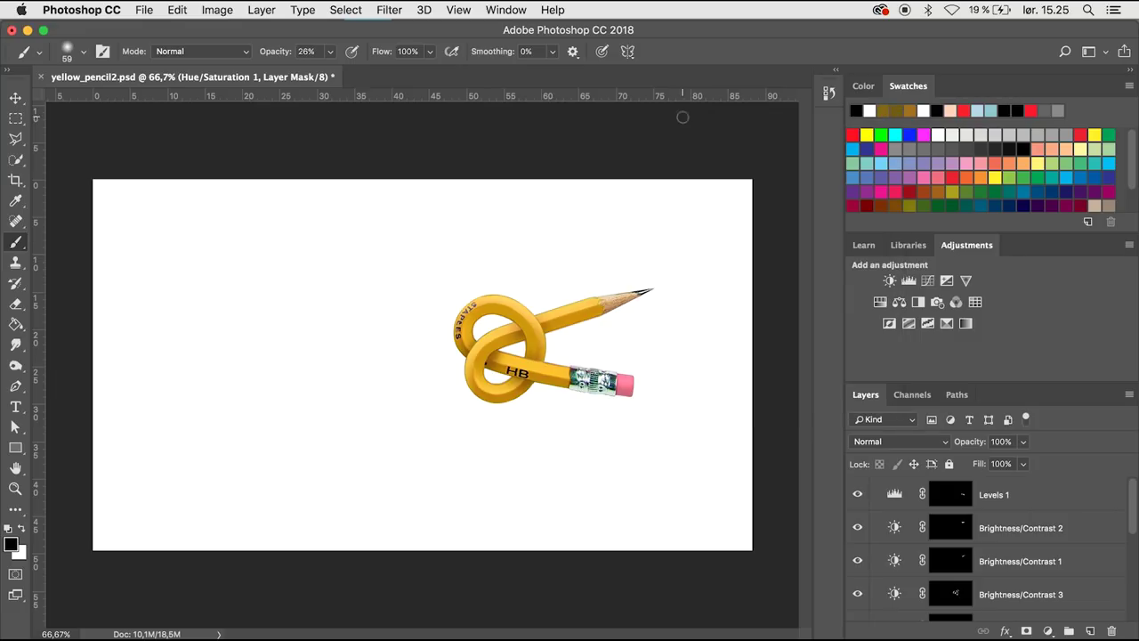
Crop the canvas to a 16:9 frame with the pencil shifted left of centre.
click(15, 180)
drag(93, 180, 177, 228)
drag(137, 524, 225, 493)
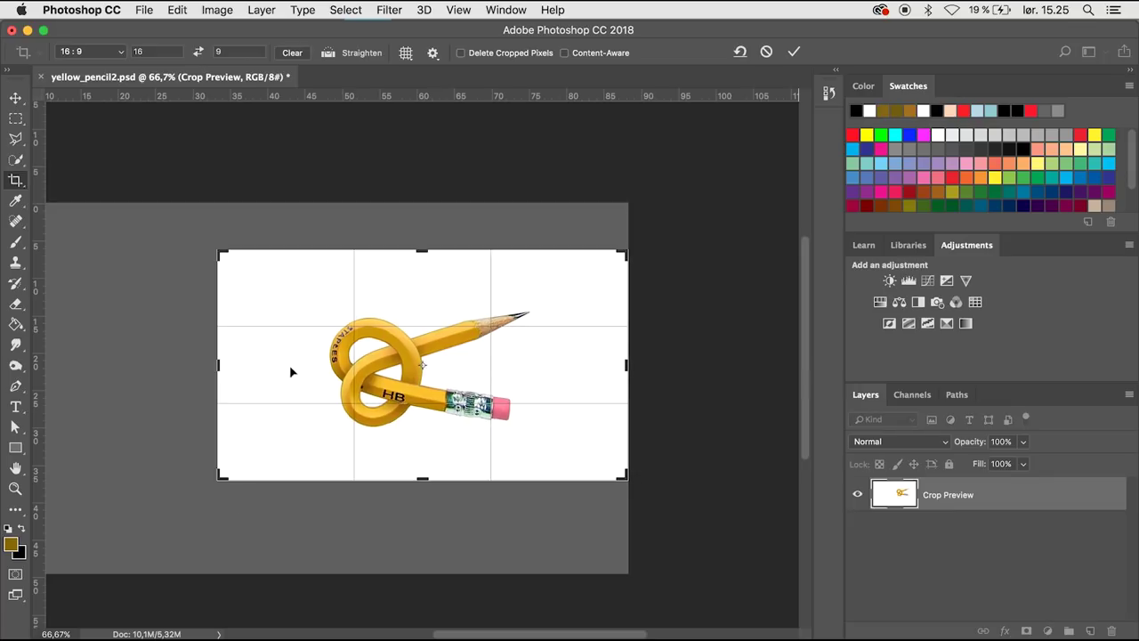
drag(284, 372, 213, 372)
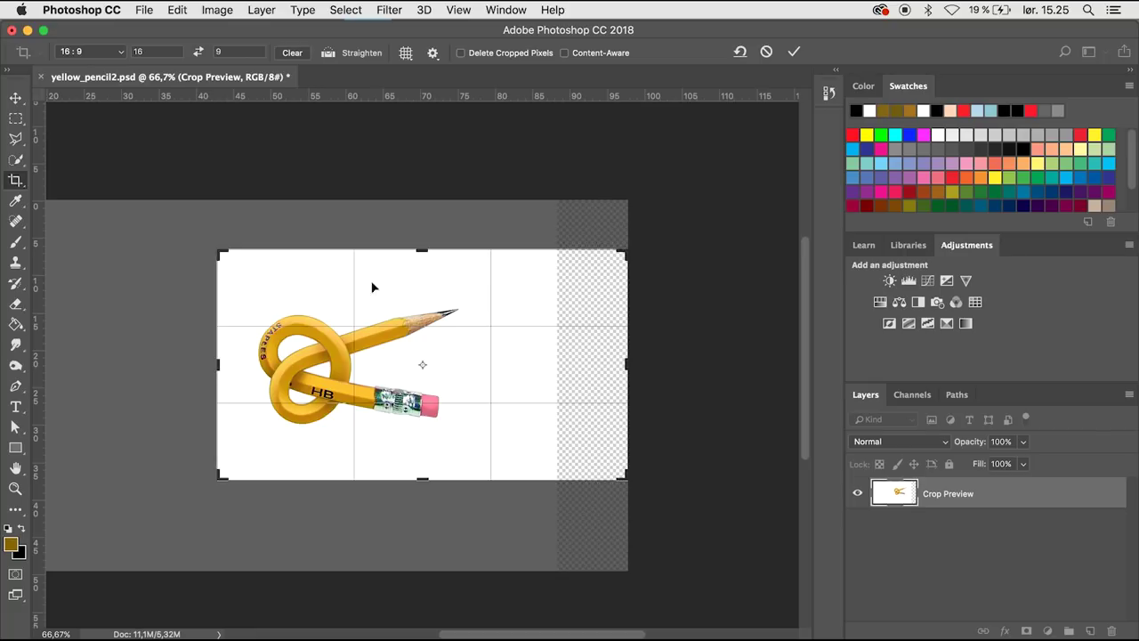
click(794, 52)
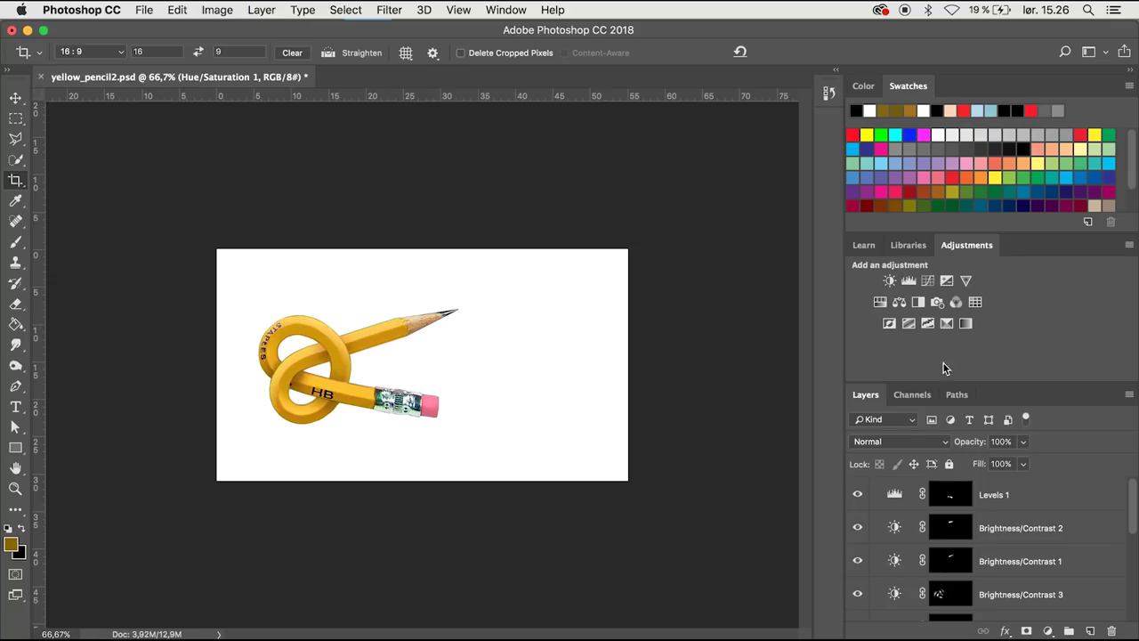
scroll(960, 514, down, 5)
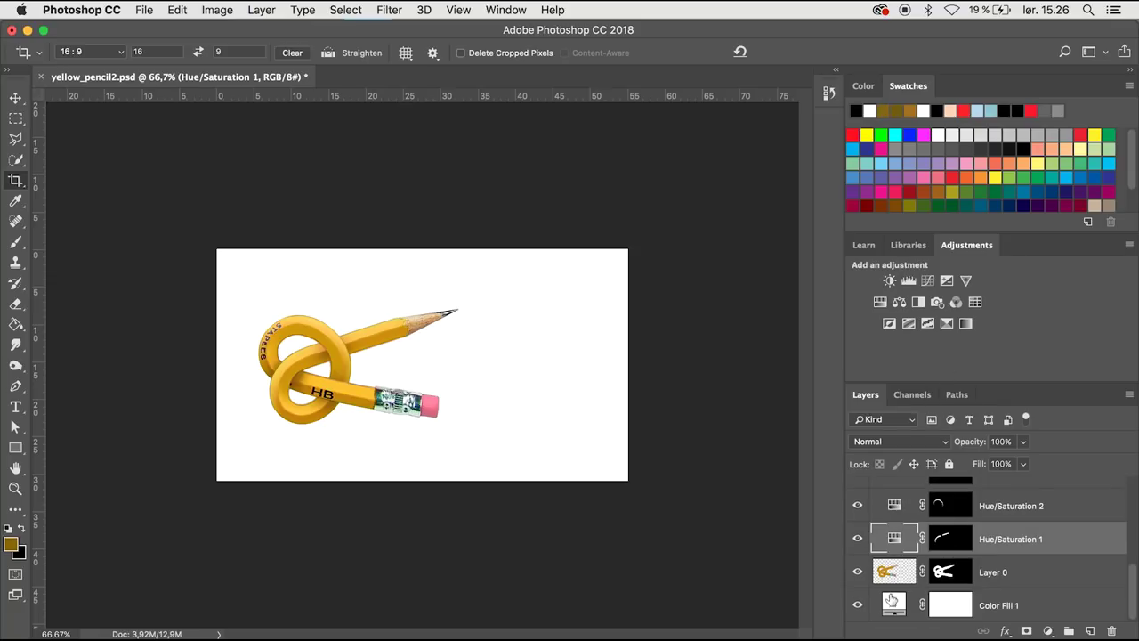
Change the Color Fill 1 background from white to pale sky blue c4d9eb.
click(893, 606)
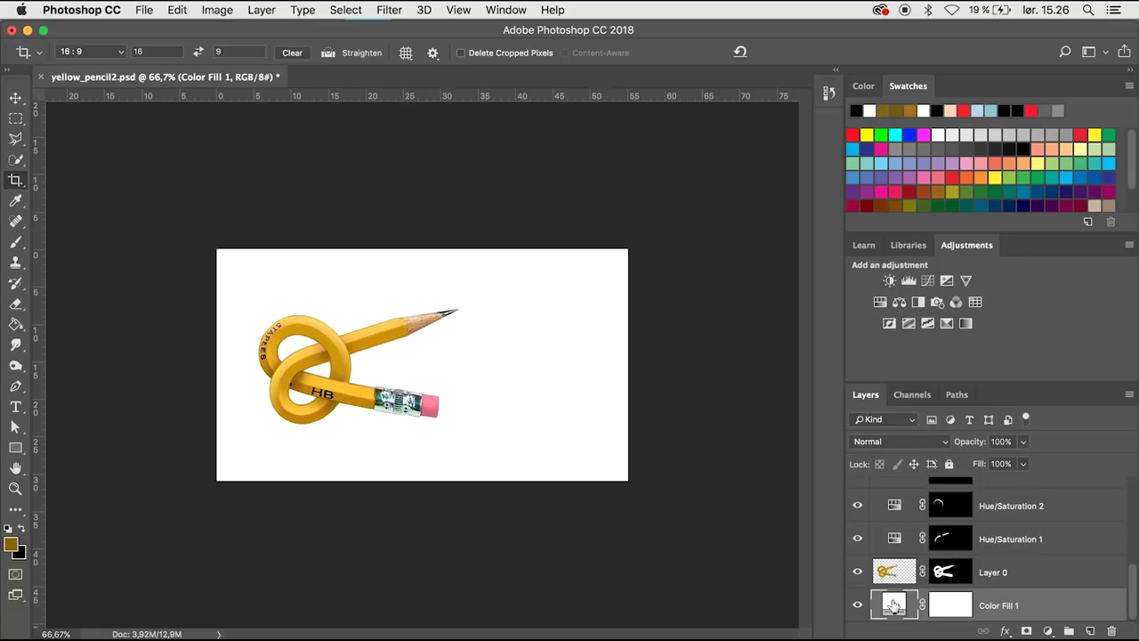
double_click(894, 606)
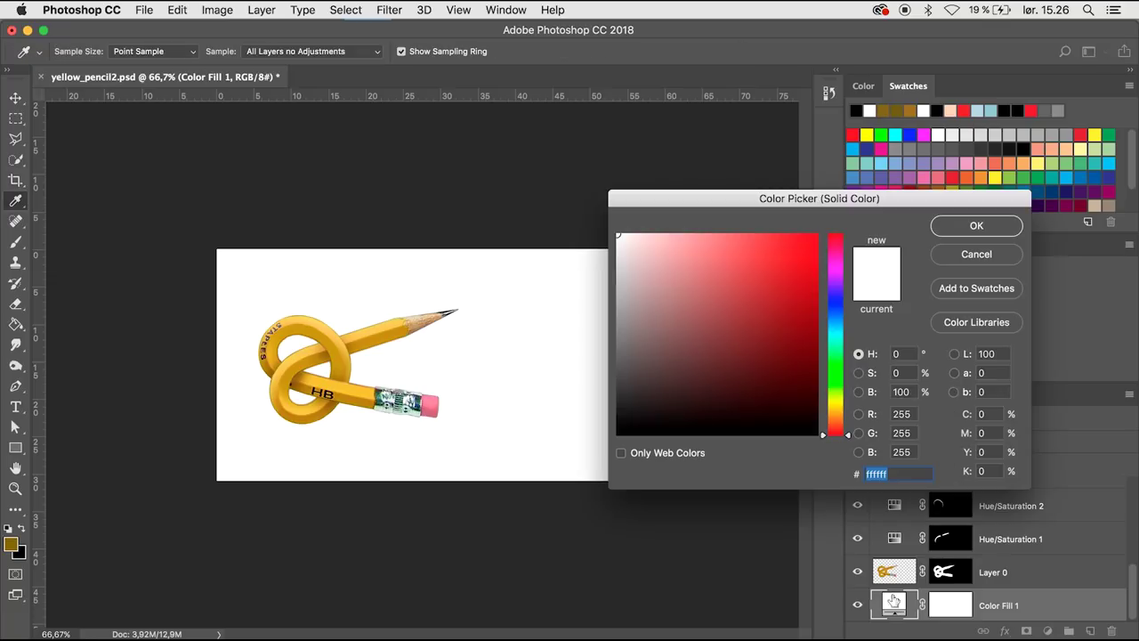
click(833, 319)
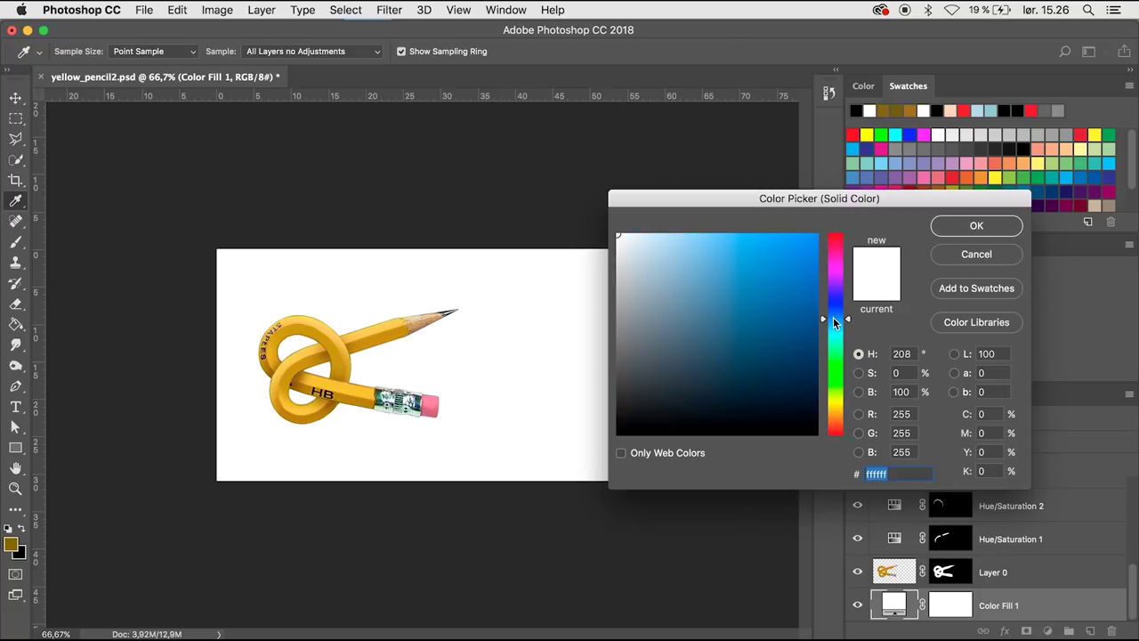
click(672, 274)
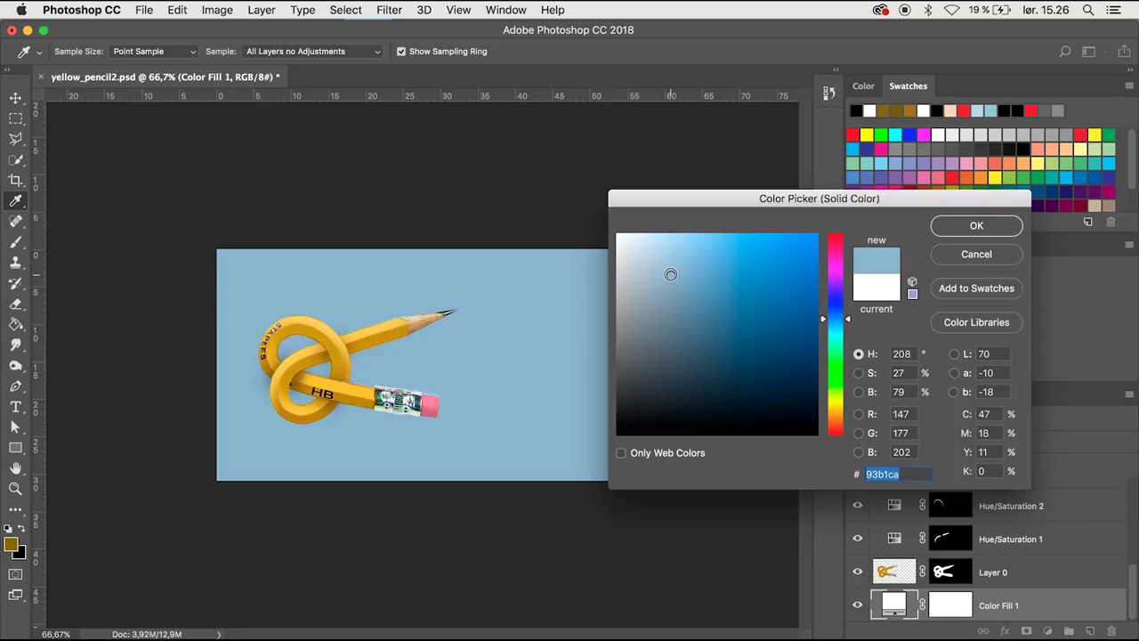
click(657, 252)
drag(657, 252, 649, 248)
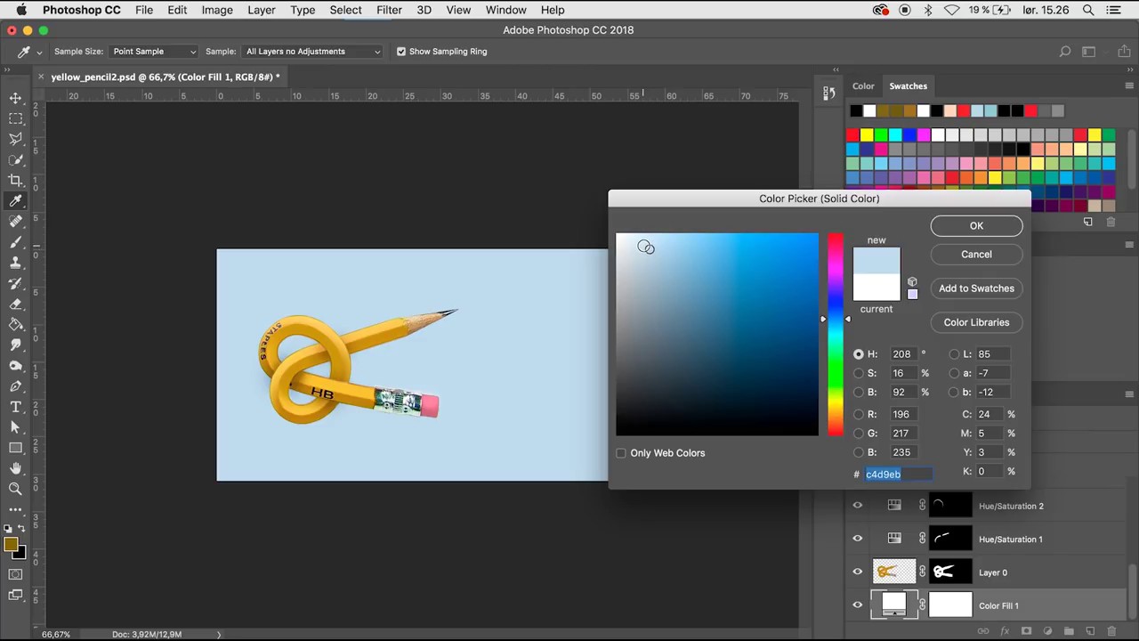
key(Return)
key(c)
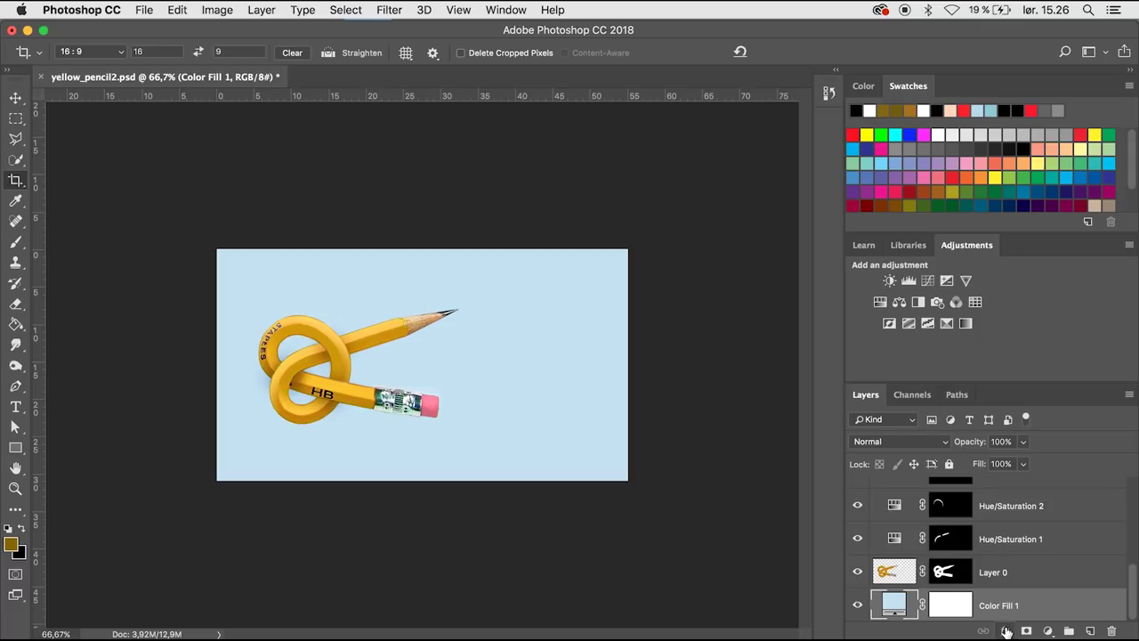
Add a drop shadow to Layer 0 with a deep blue-grey colour 1e2e3c.
click(899, 573)
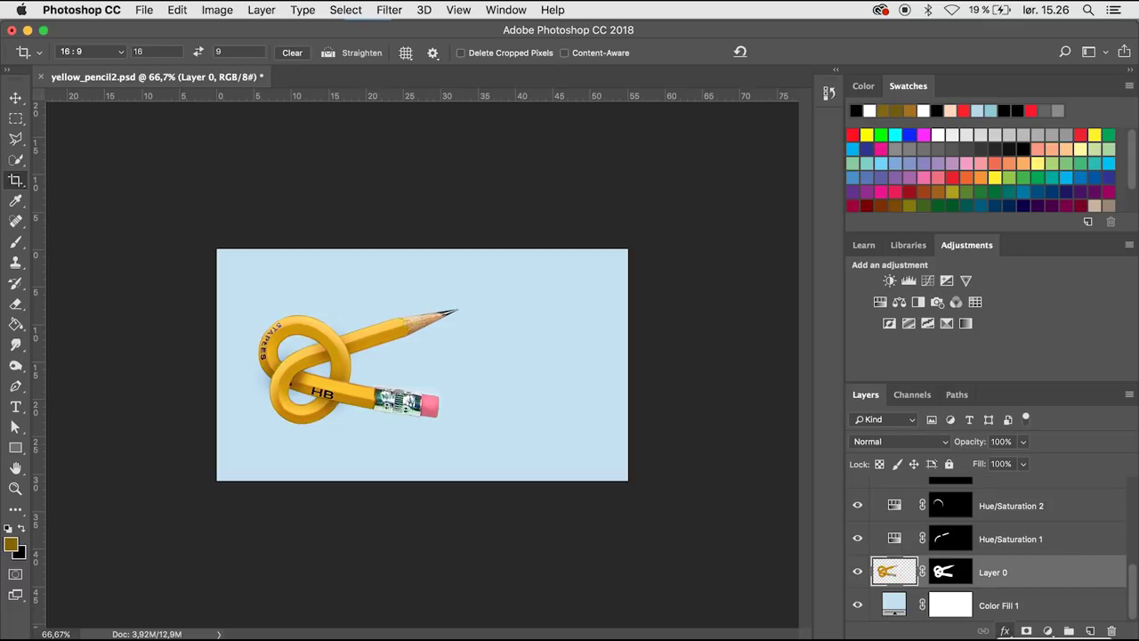
click(1004, 630)
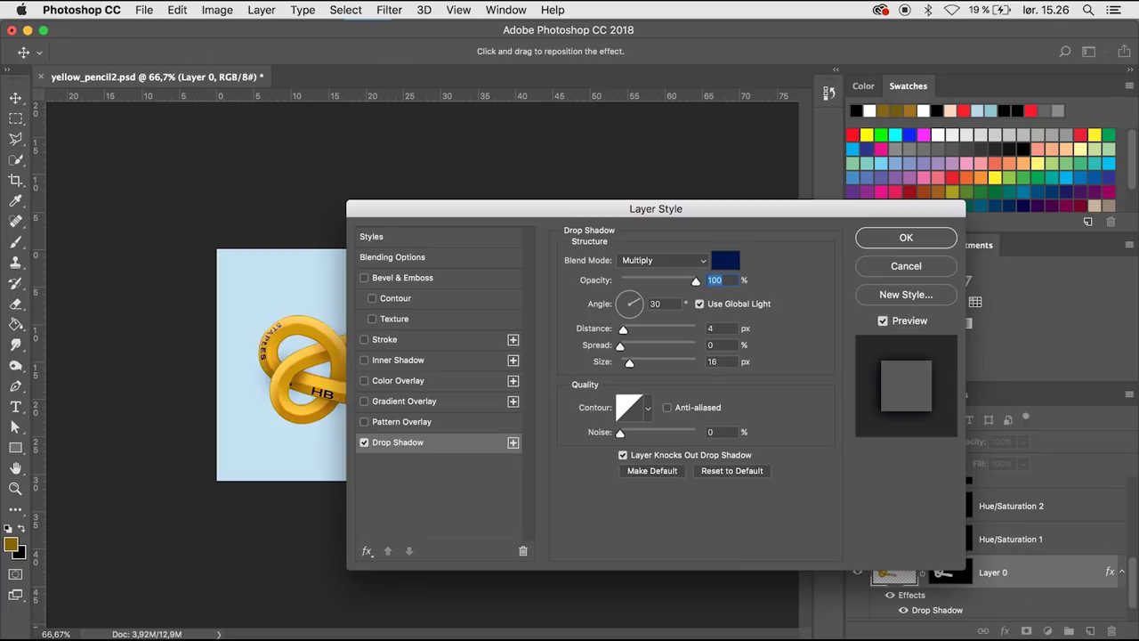
click(1039, 628)
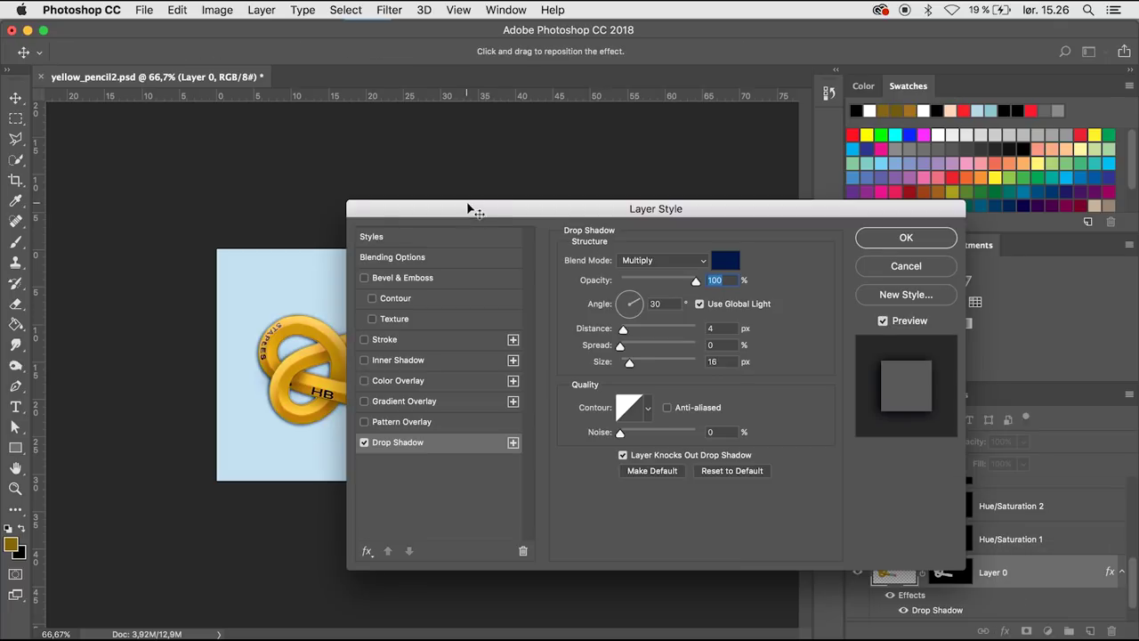
drag(470, 208, 644, 212)
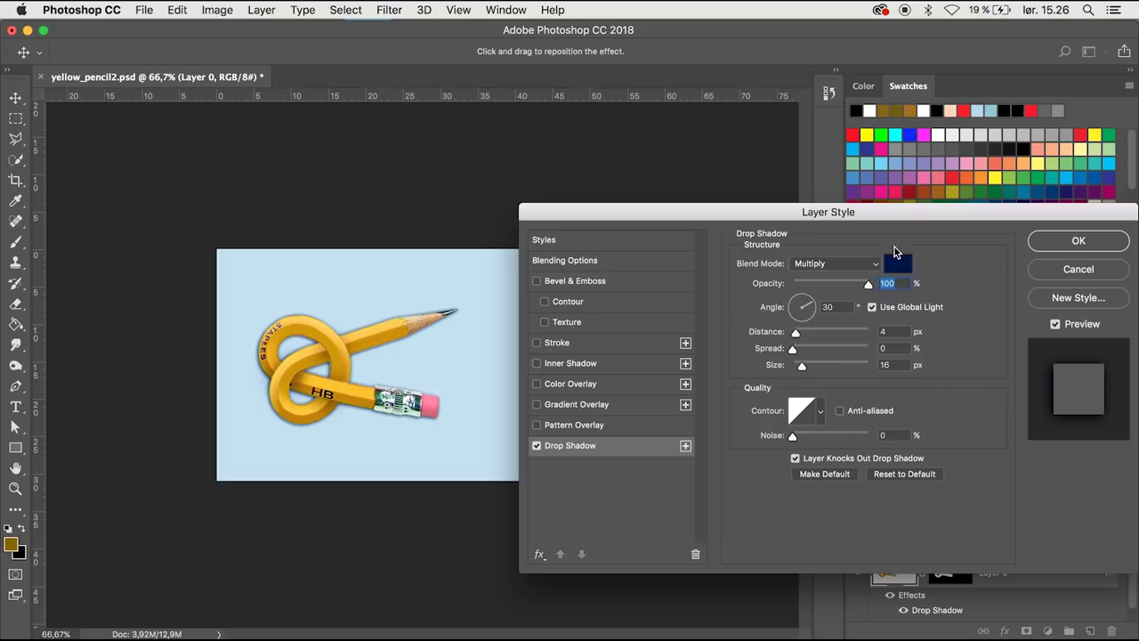
click(896, 262)
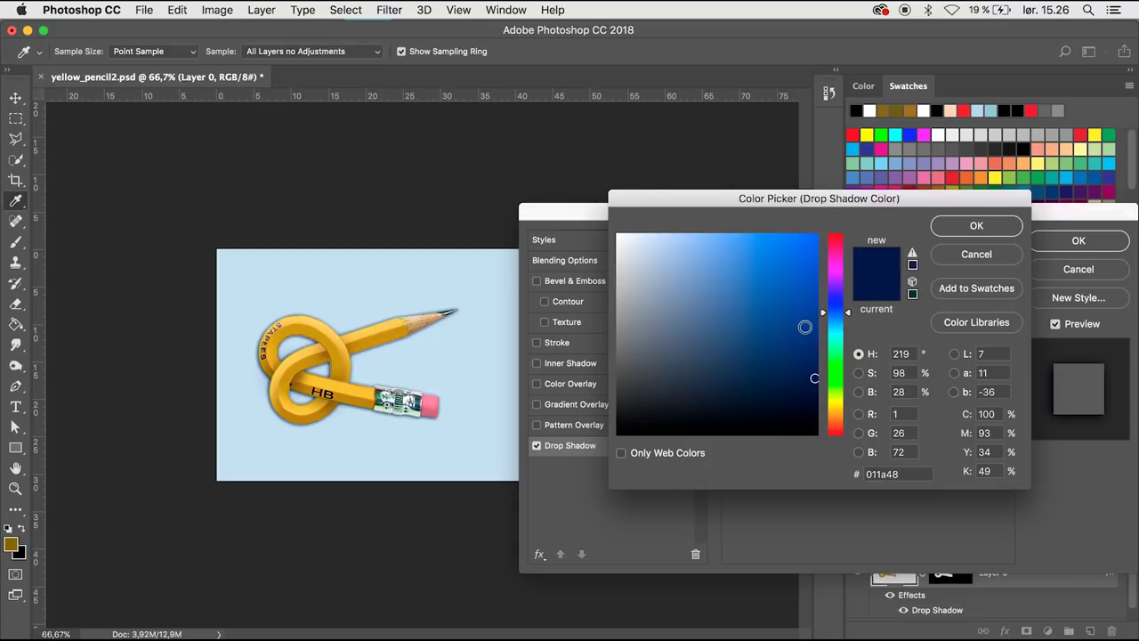
click(718, 357)
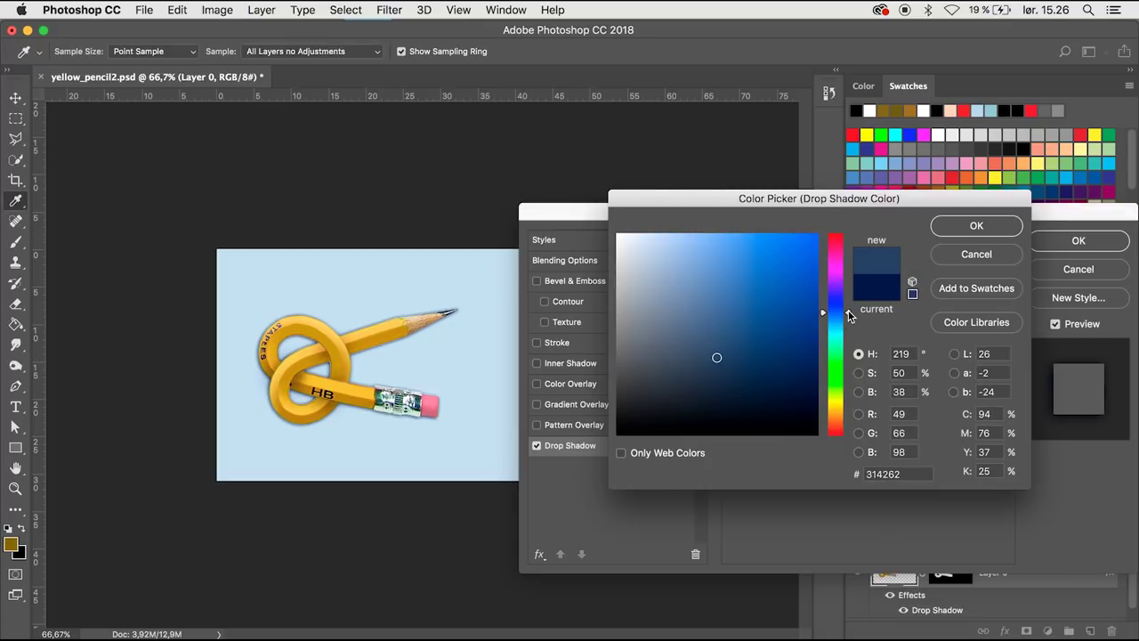
drag(847, 312, 848, 317)
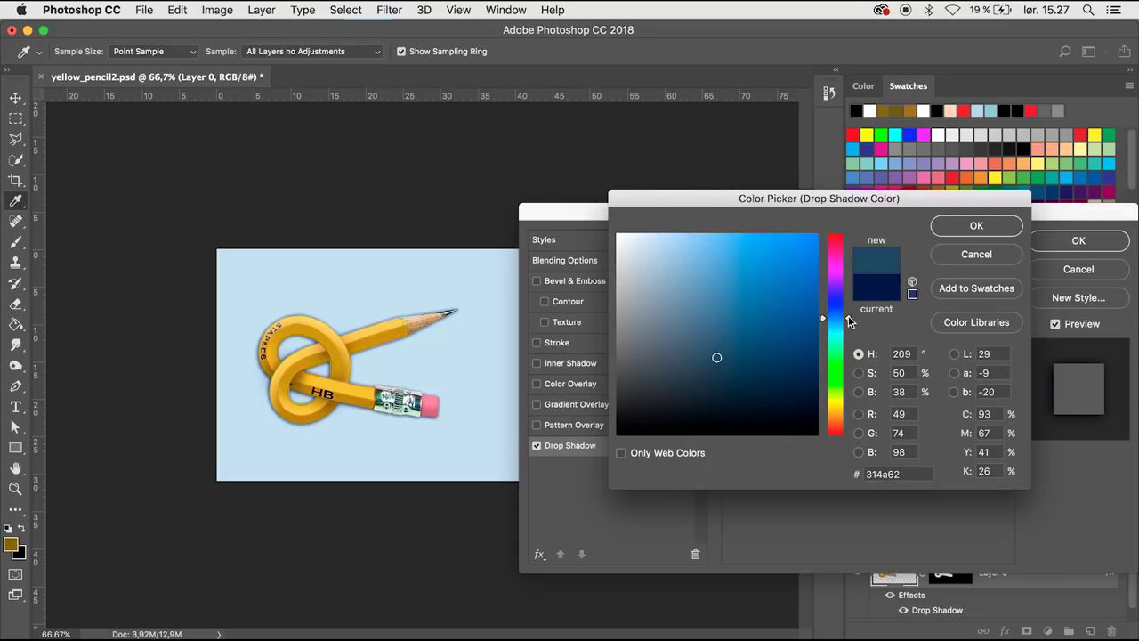
click(715, 388)
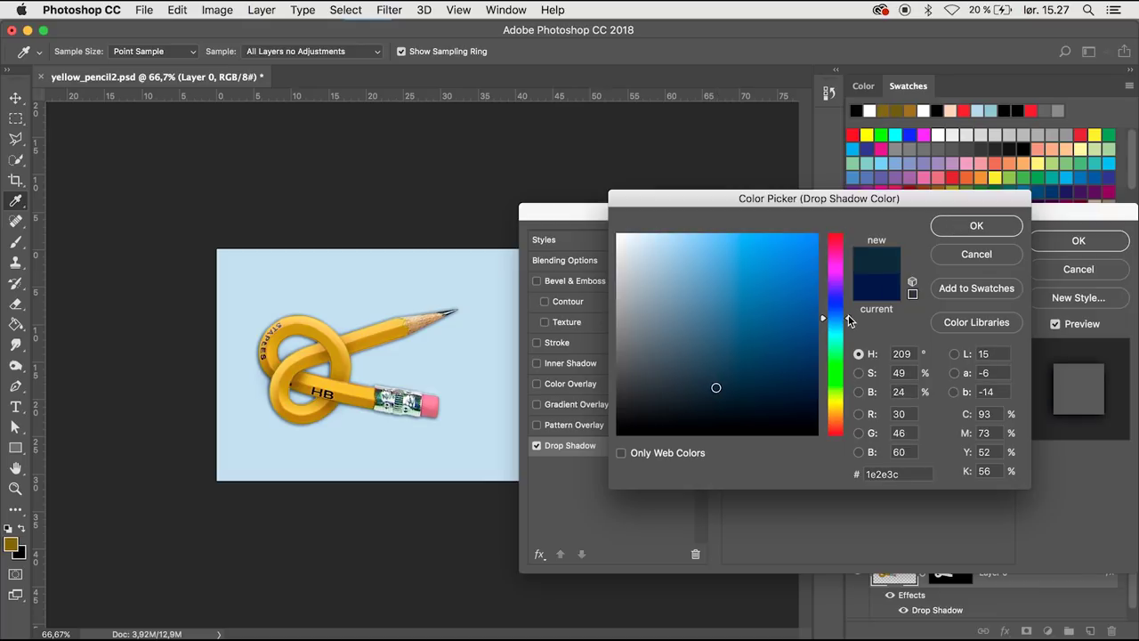
click(945, 227)
Set the shadow to 51% opacity, 73° angle, 50 px distance, 62 px size, and apply.
drag(801, 307, 806, 300)
drag(802, 365, 813, 365)
drag(869, 283, 839, 283)
drag(825, 334, 840, 332)
drag(838, 283, 831, 283)
drag(813, 365, 831, 332)
click(803, 304)
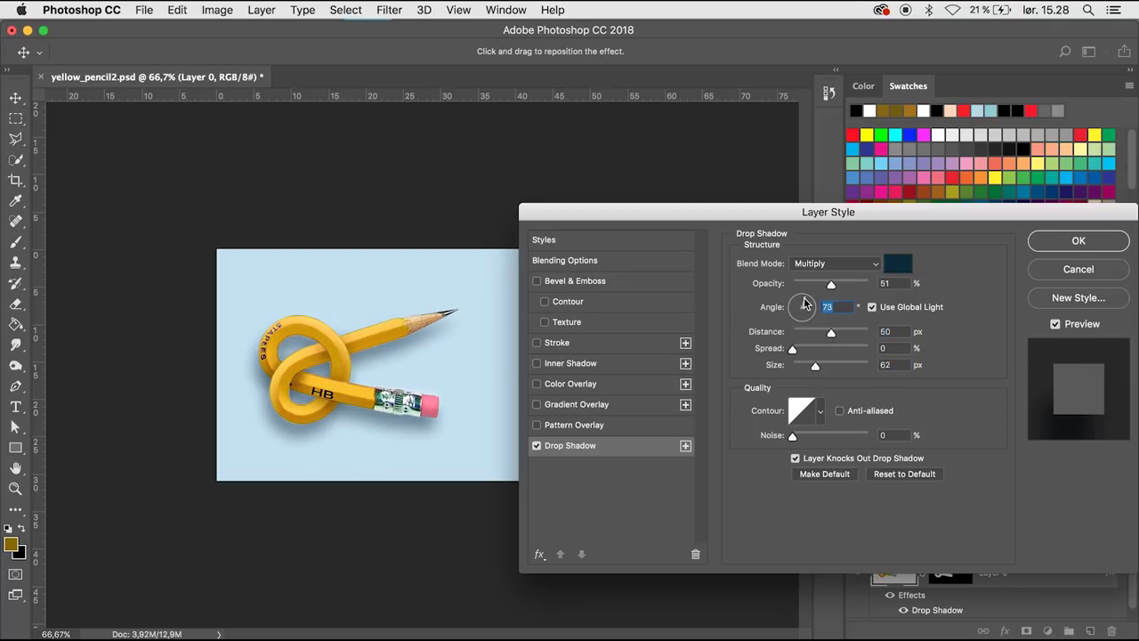
click(1075, 242)
key(ctrl+0)
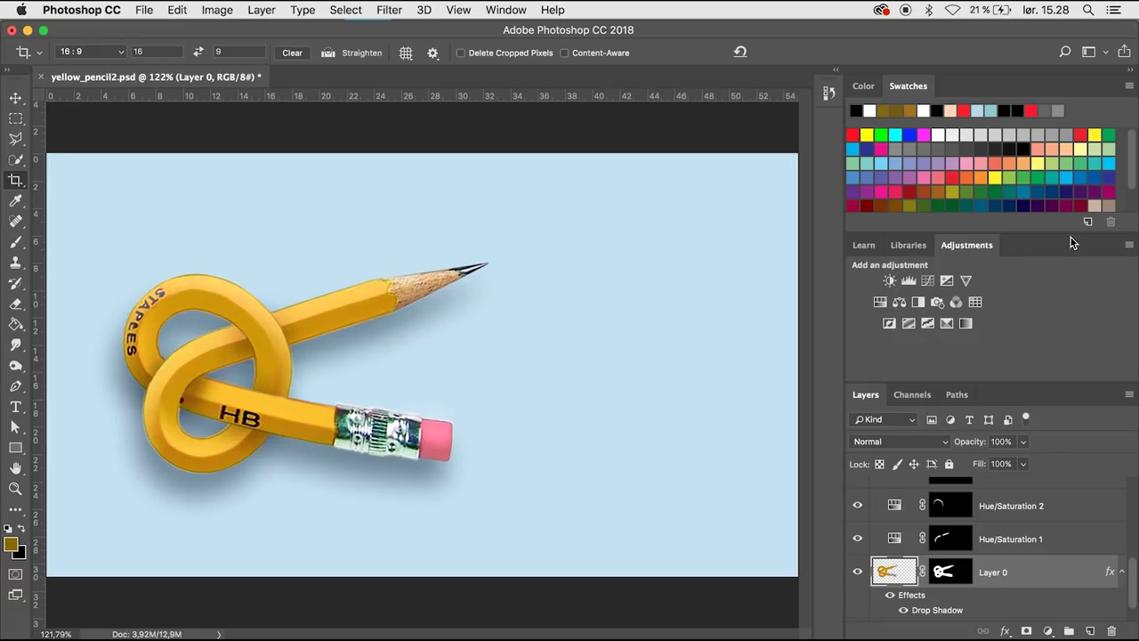